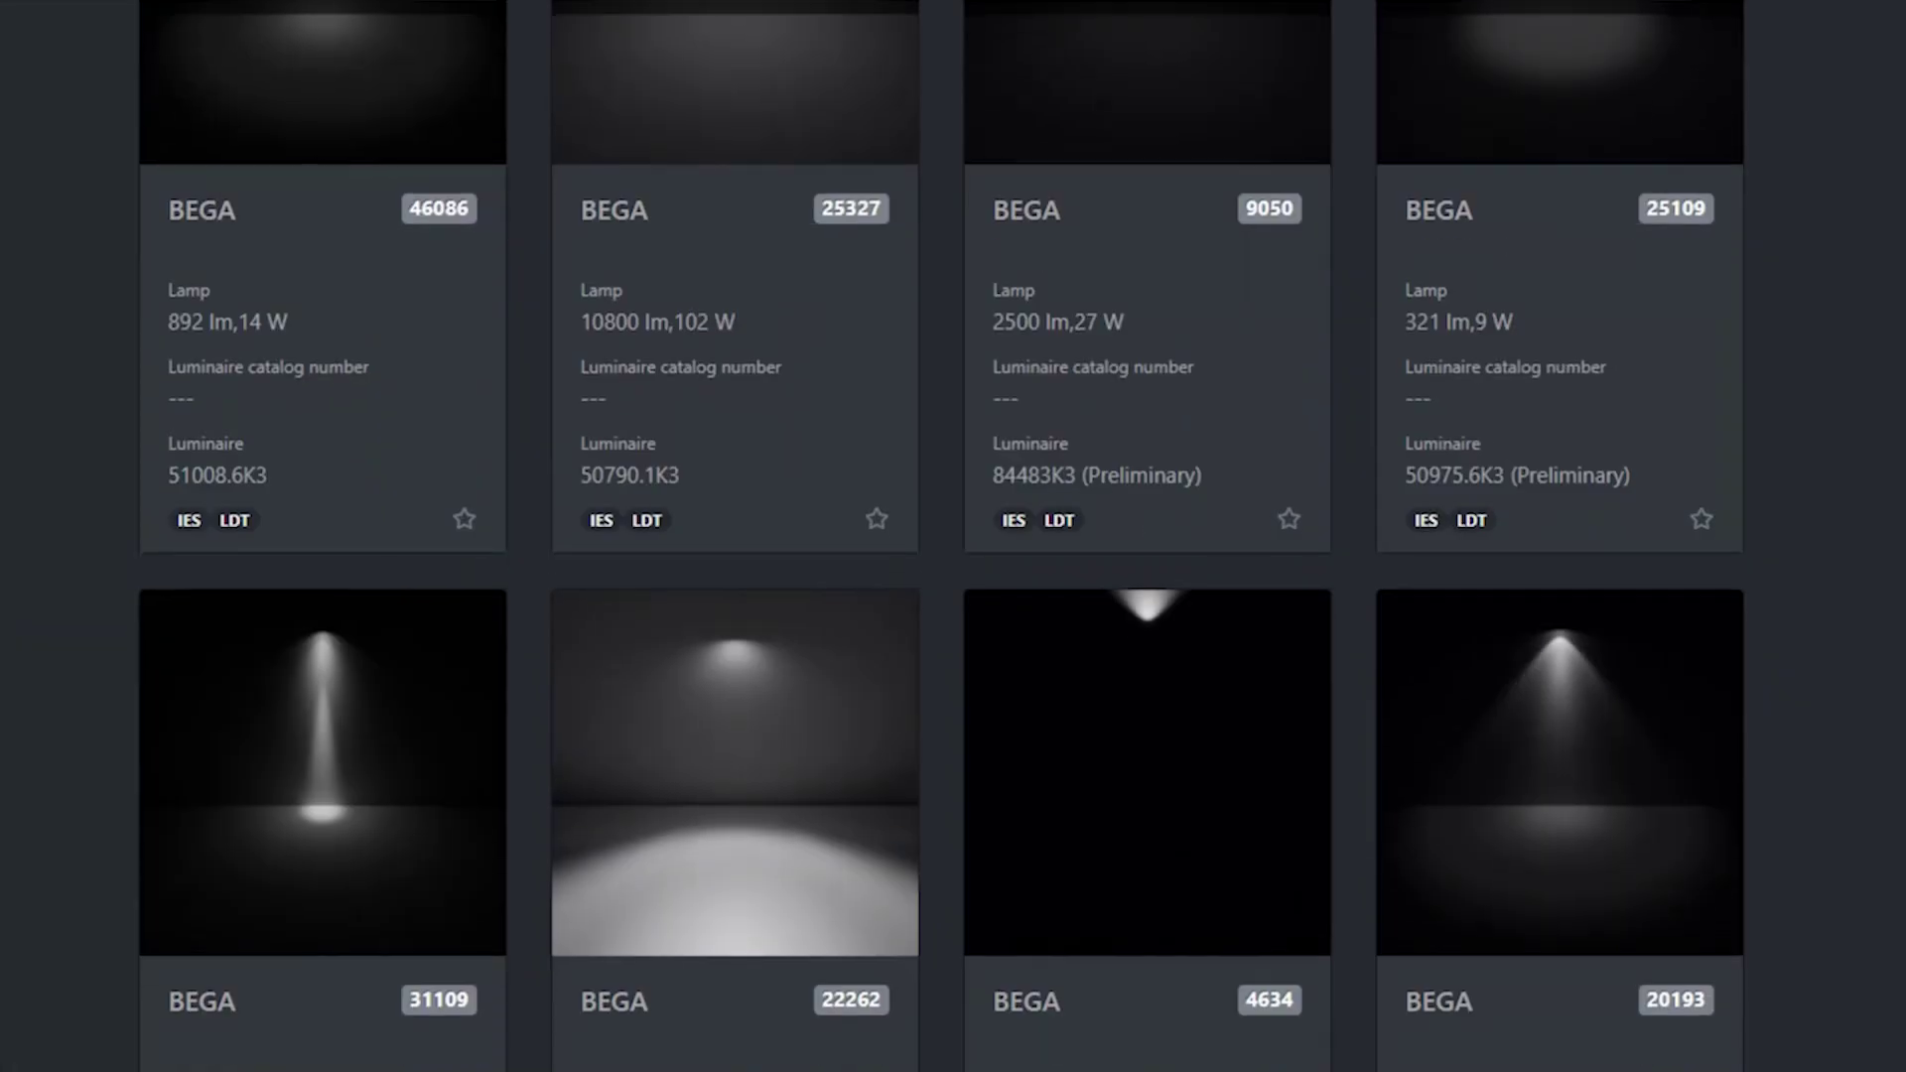
Browse the BEGA luminaire entries and their light distribution previews in the IES library.
scroll(953, 536, "down", 9)
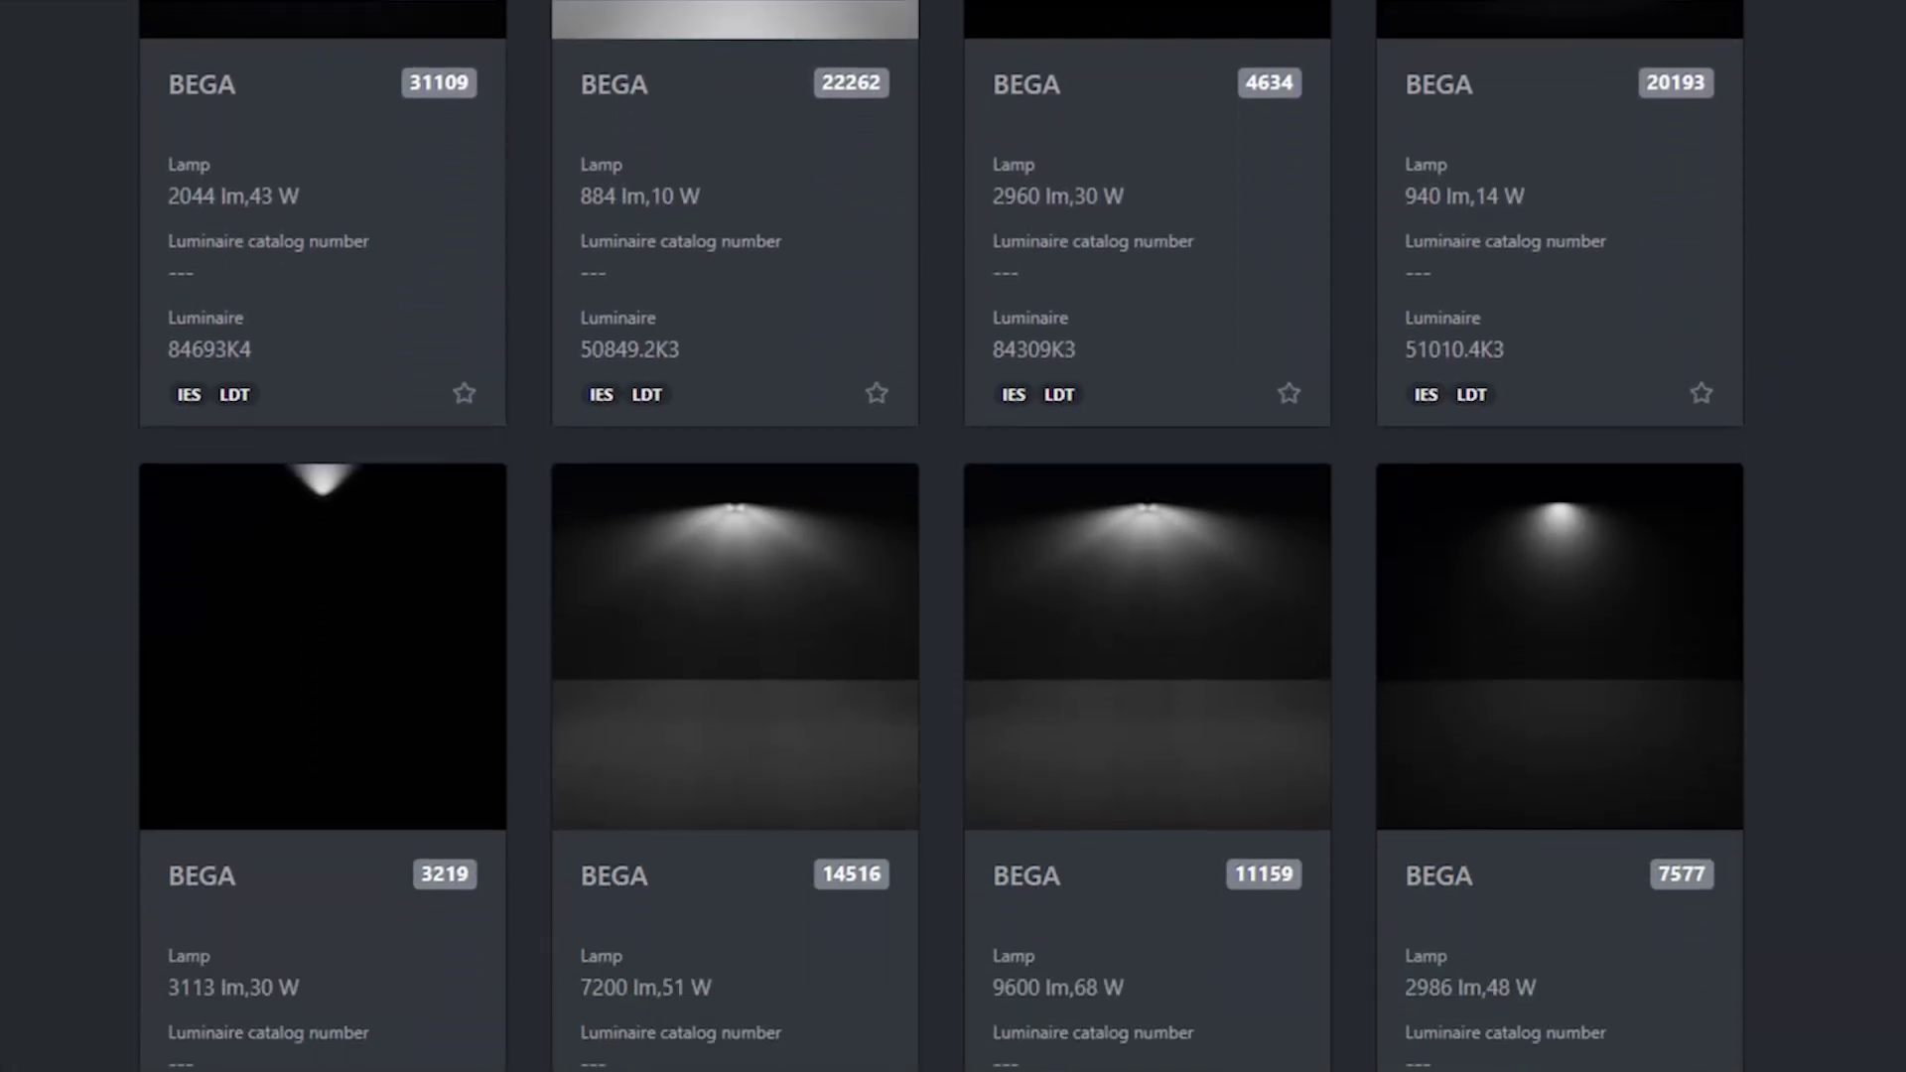
scroll(953, 536, "down", 7)
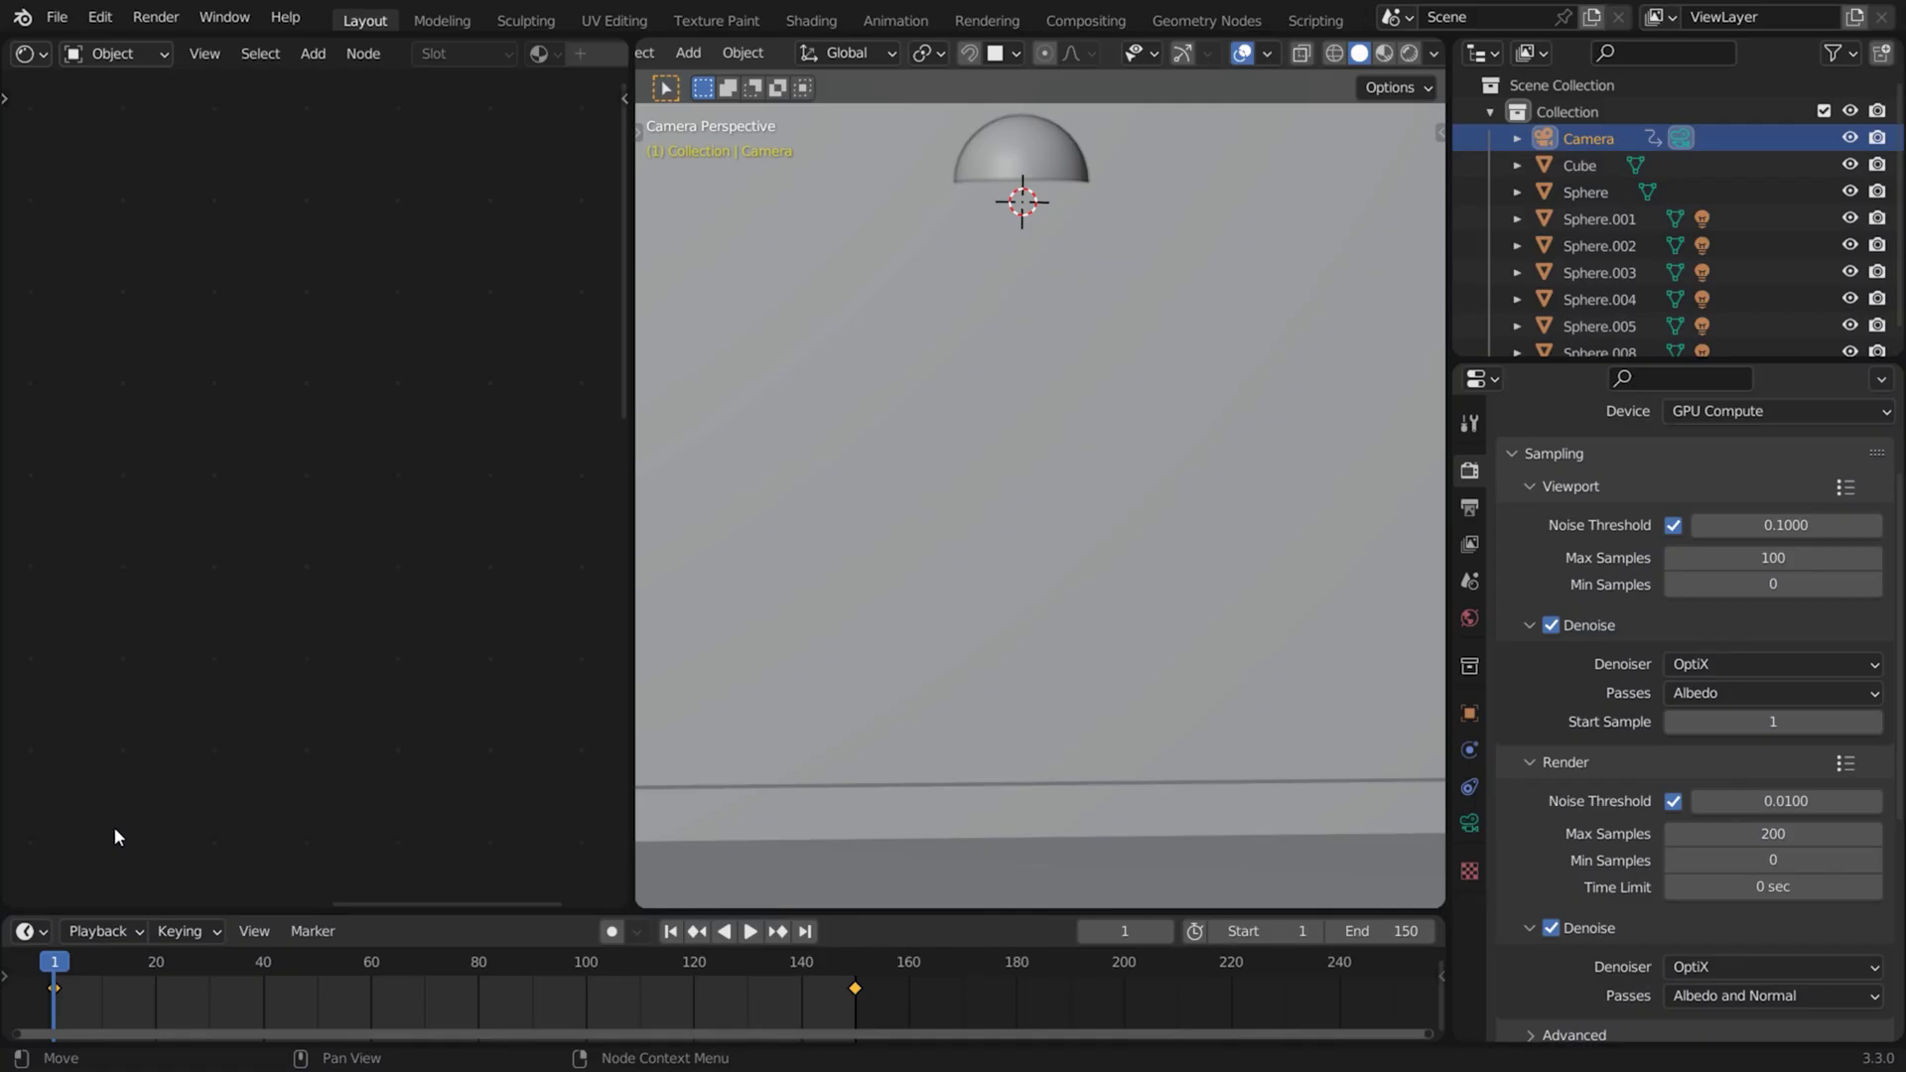
Add a point light beneath the dome lamp and enable shader nodes for it.
key("shift+a")
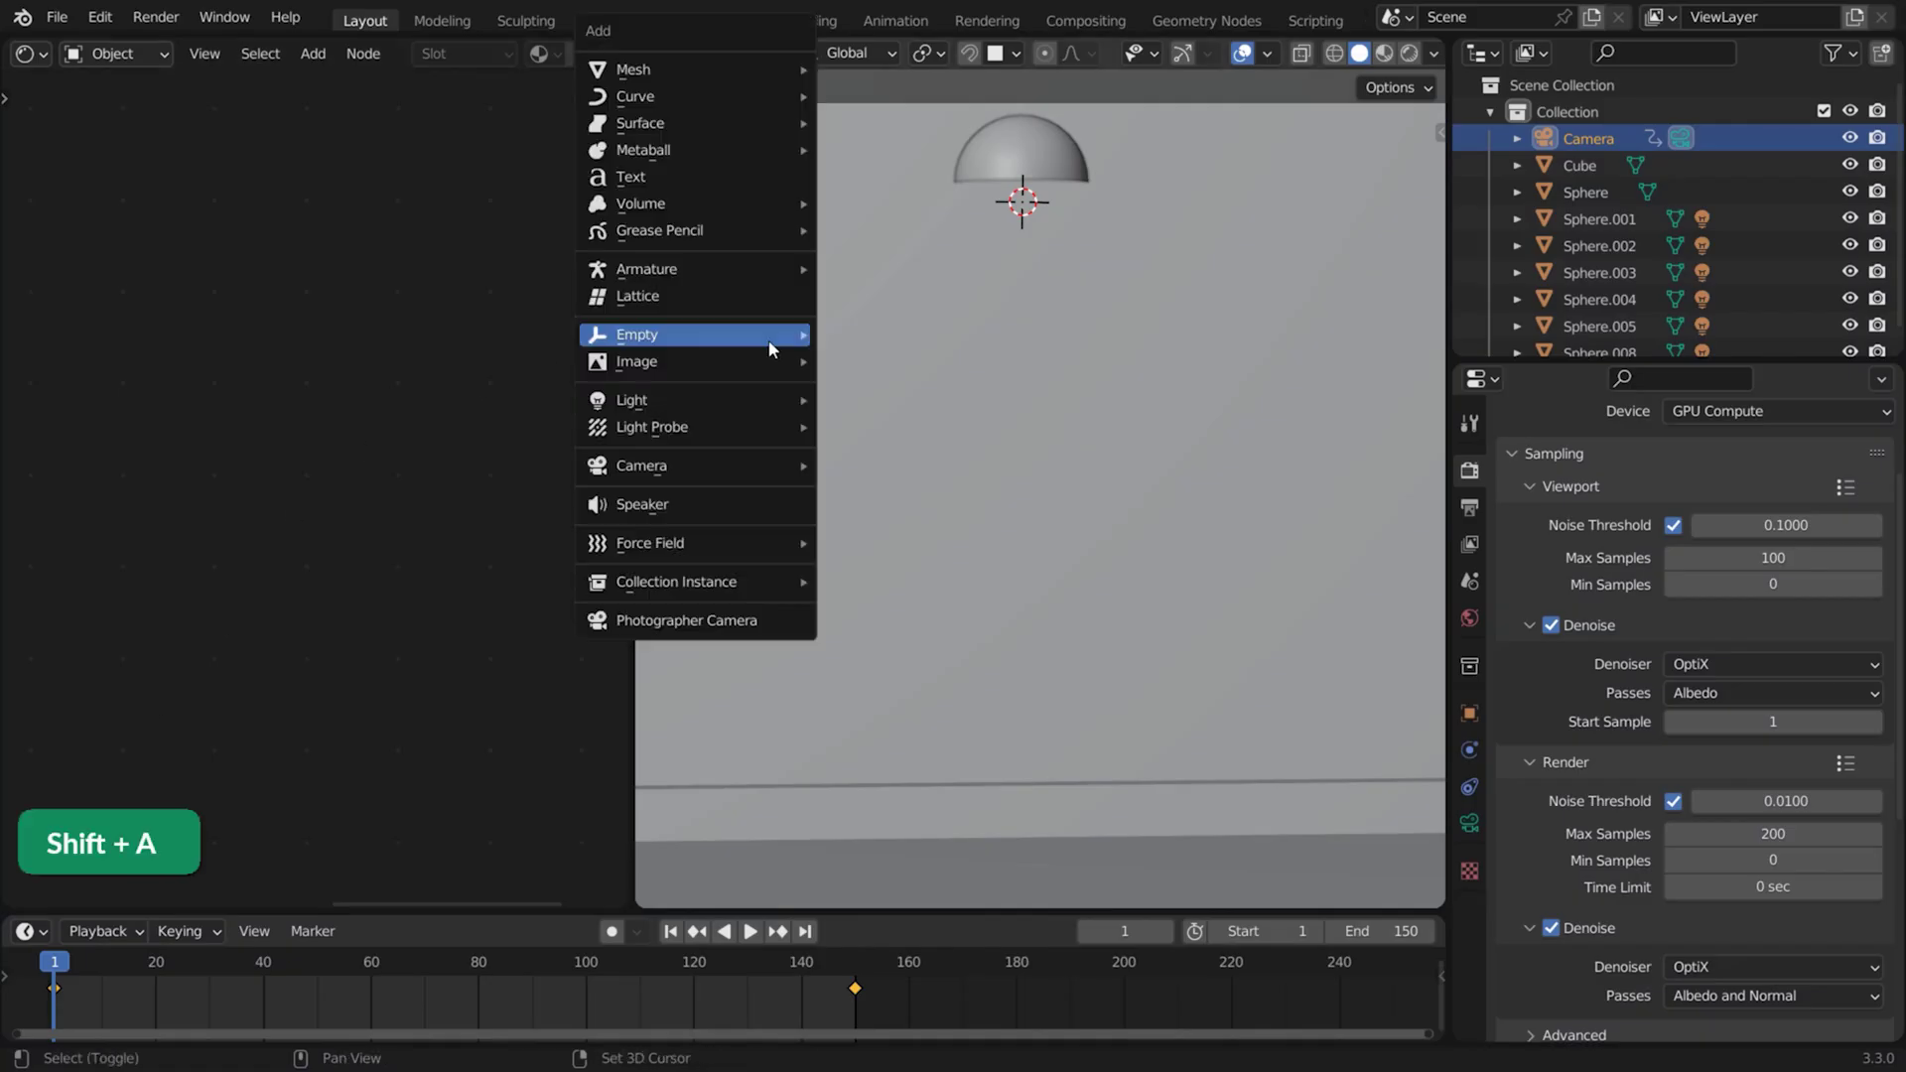
mouse_move(784, 399)
left_click(1036, 399)
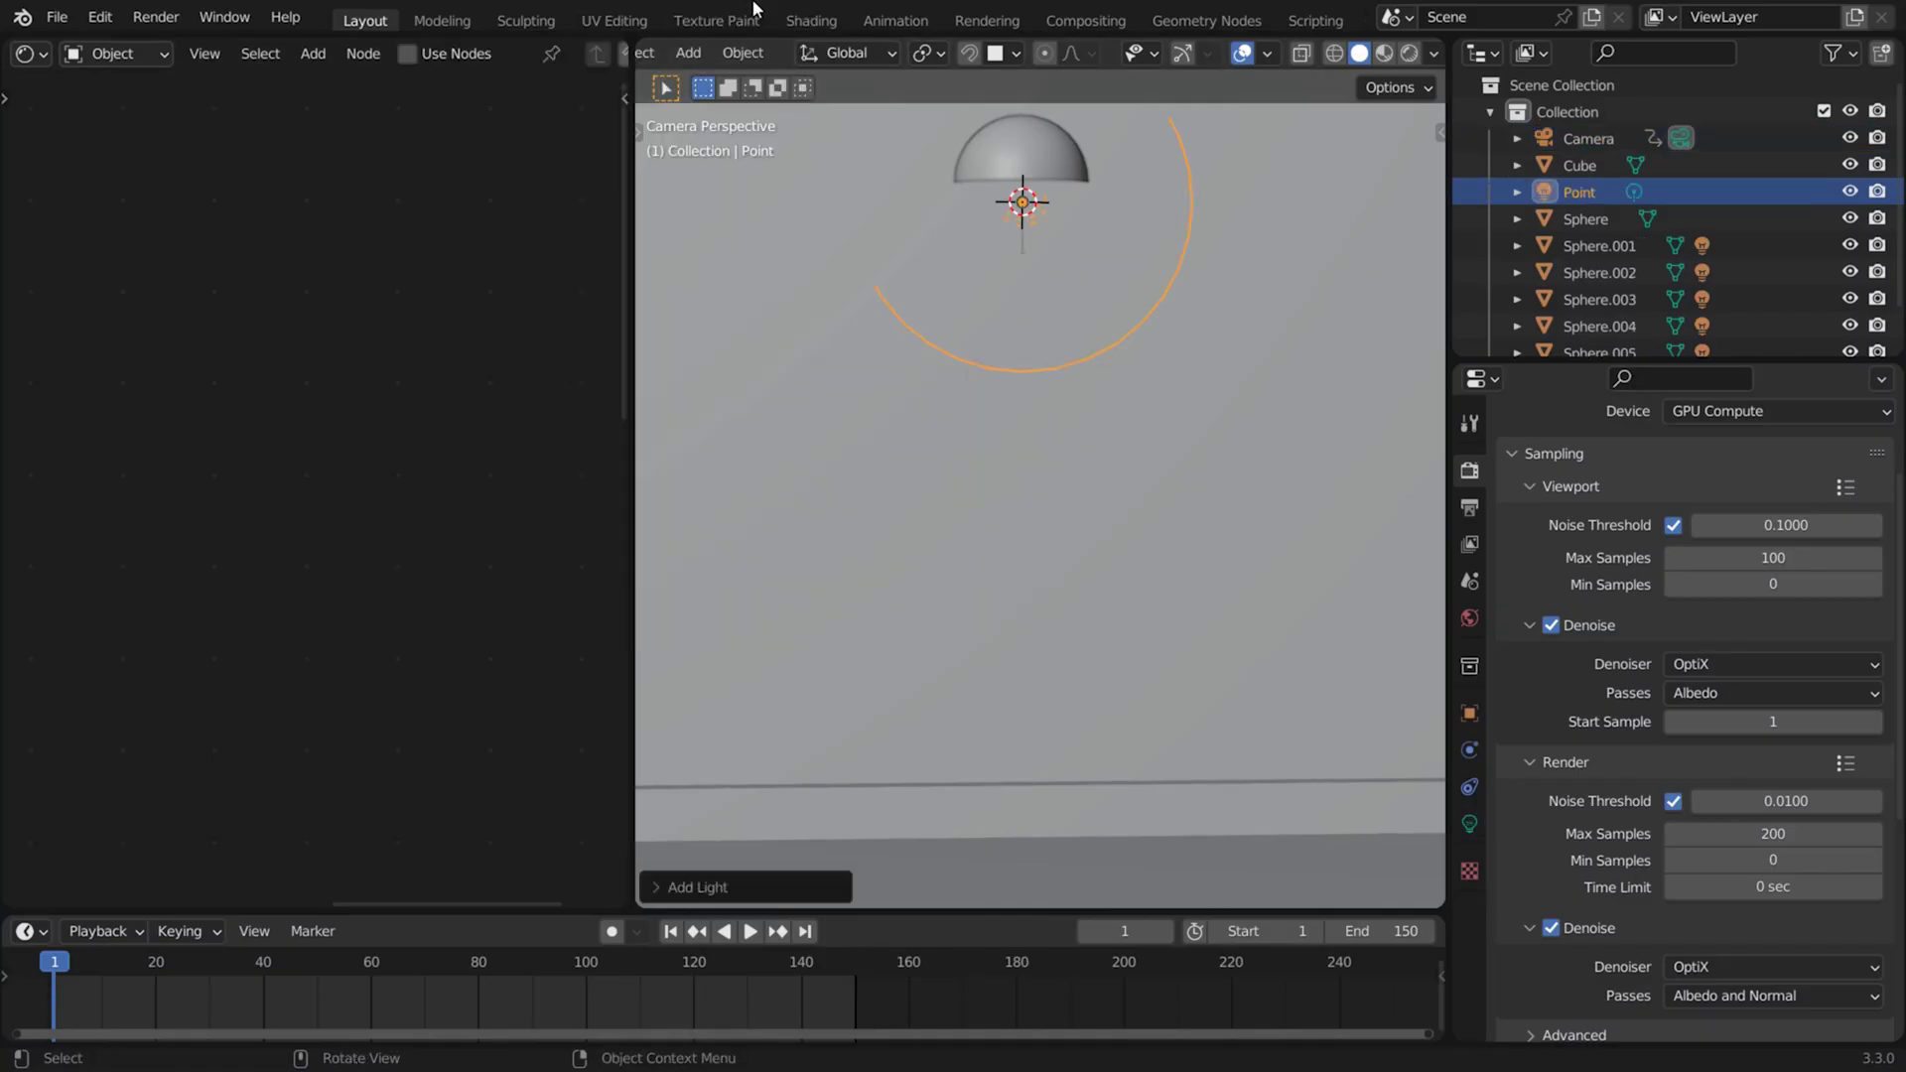
left_click(409, 53)
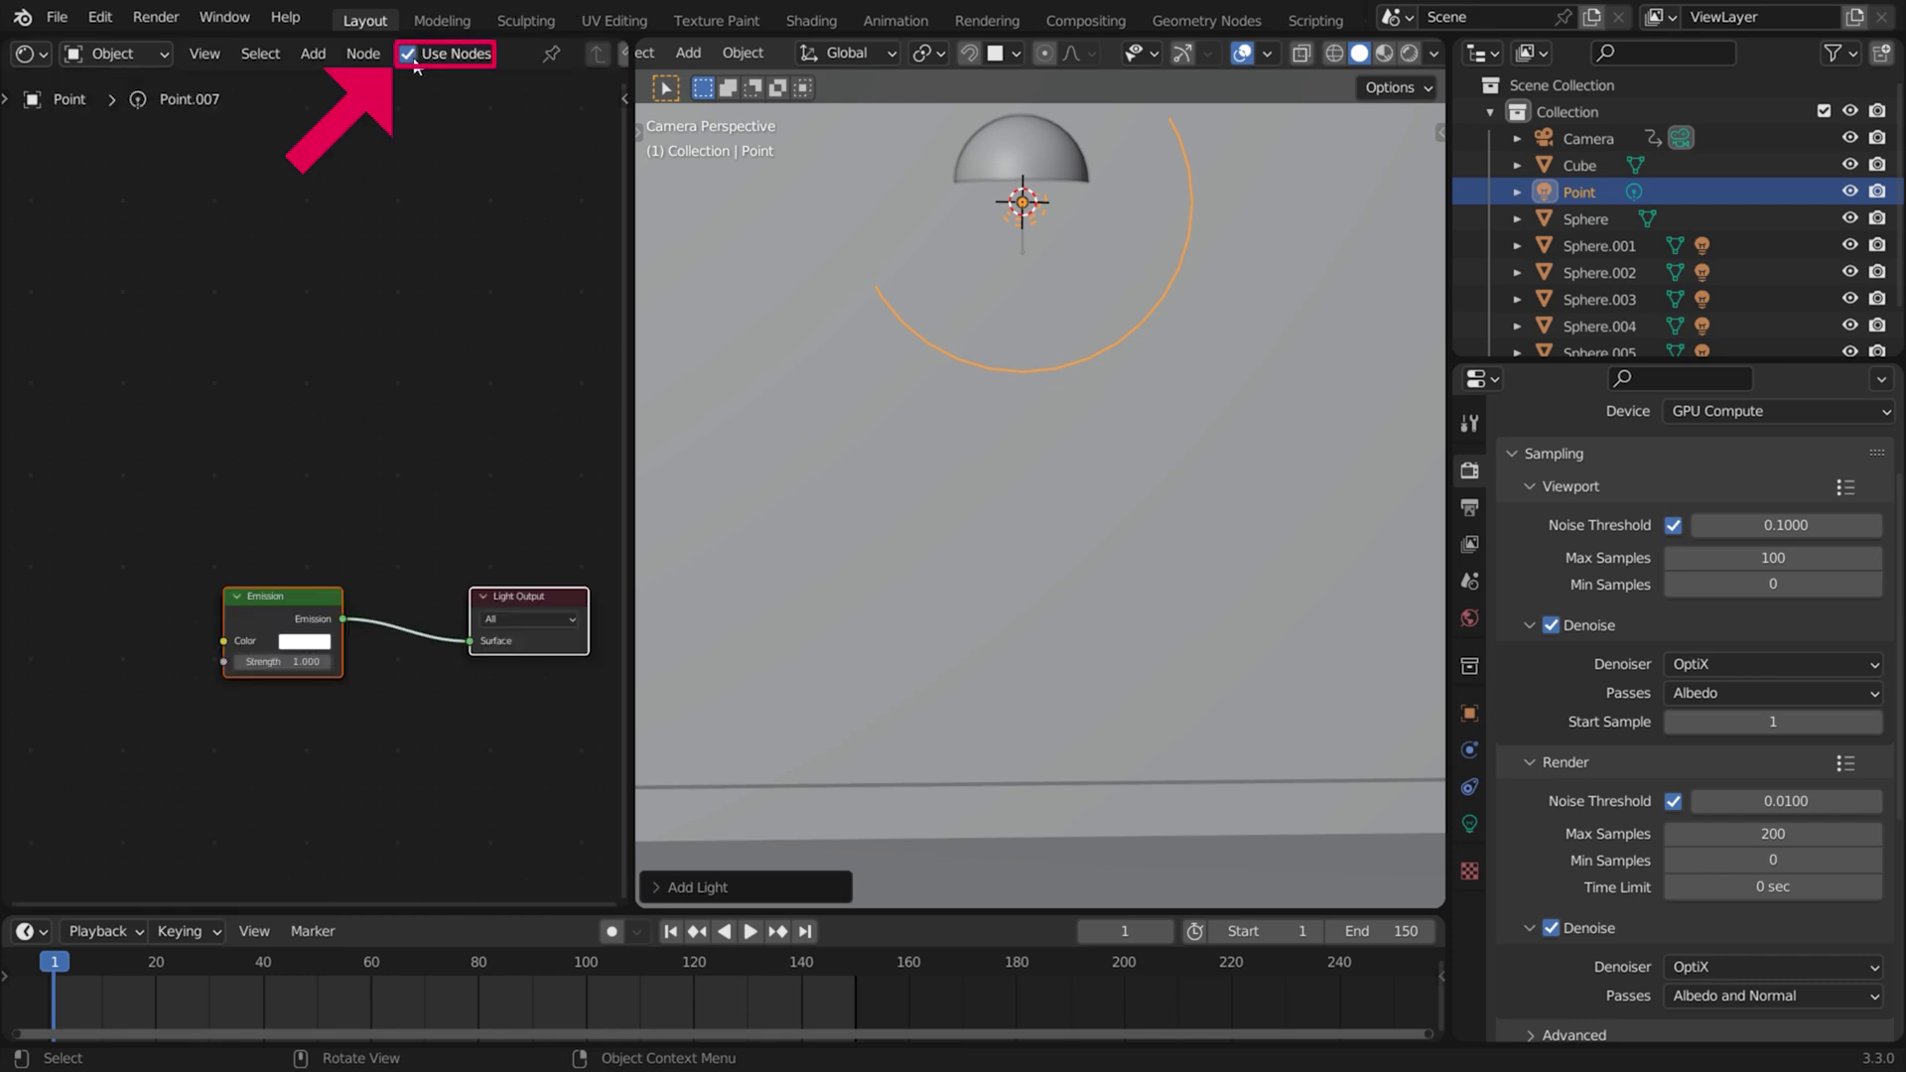
Arrange the light's node tree and place an IES Texture node before the Emission node.
left_click_drag(290, 600, 355, 596)
middle_click_drag(356, 596, 434, 230, "ctrl")
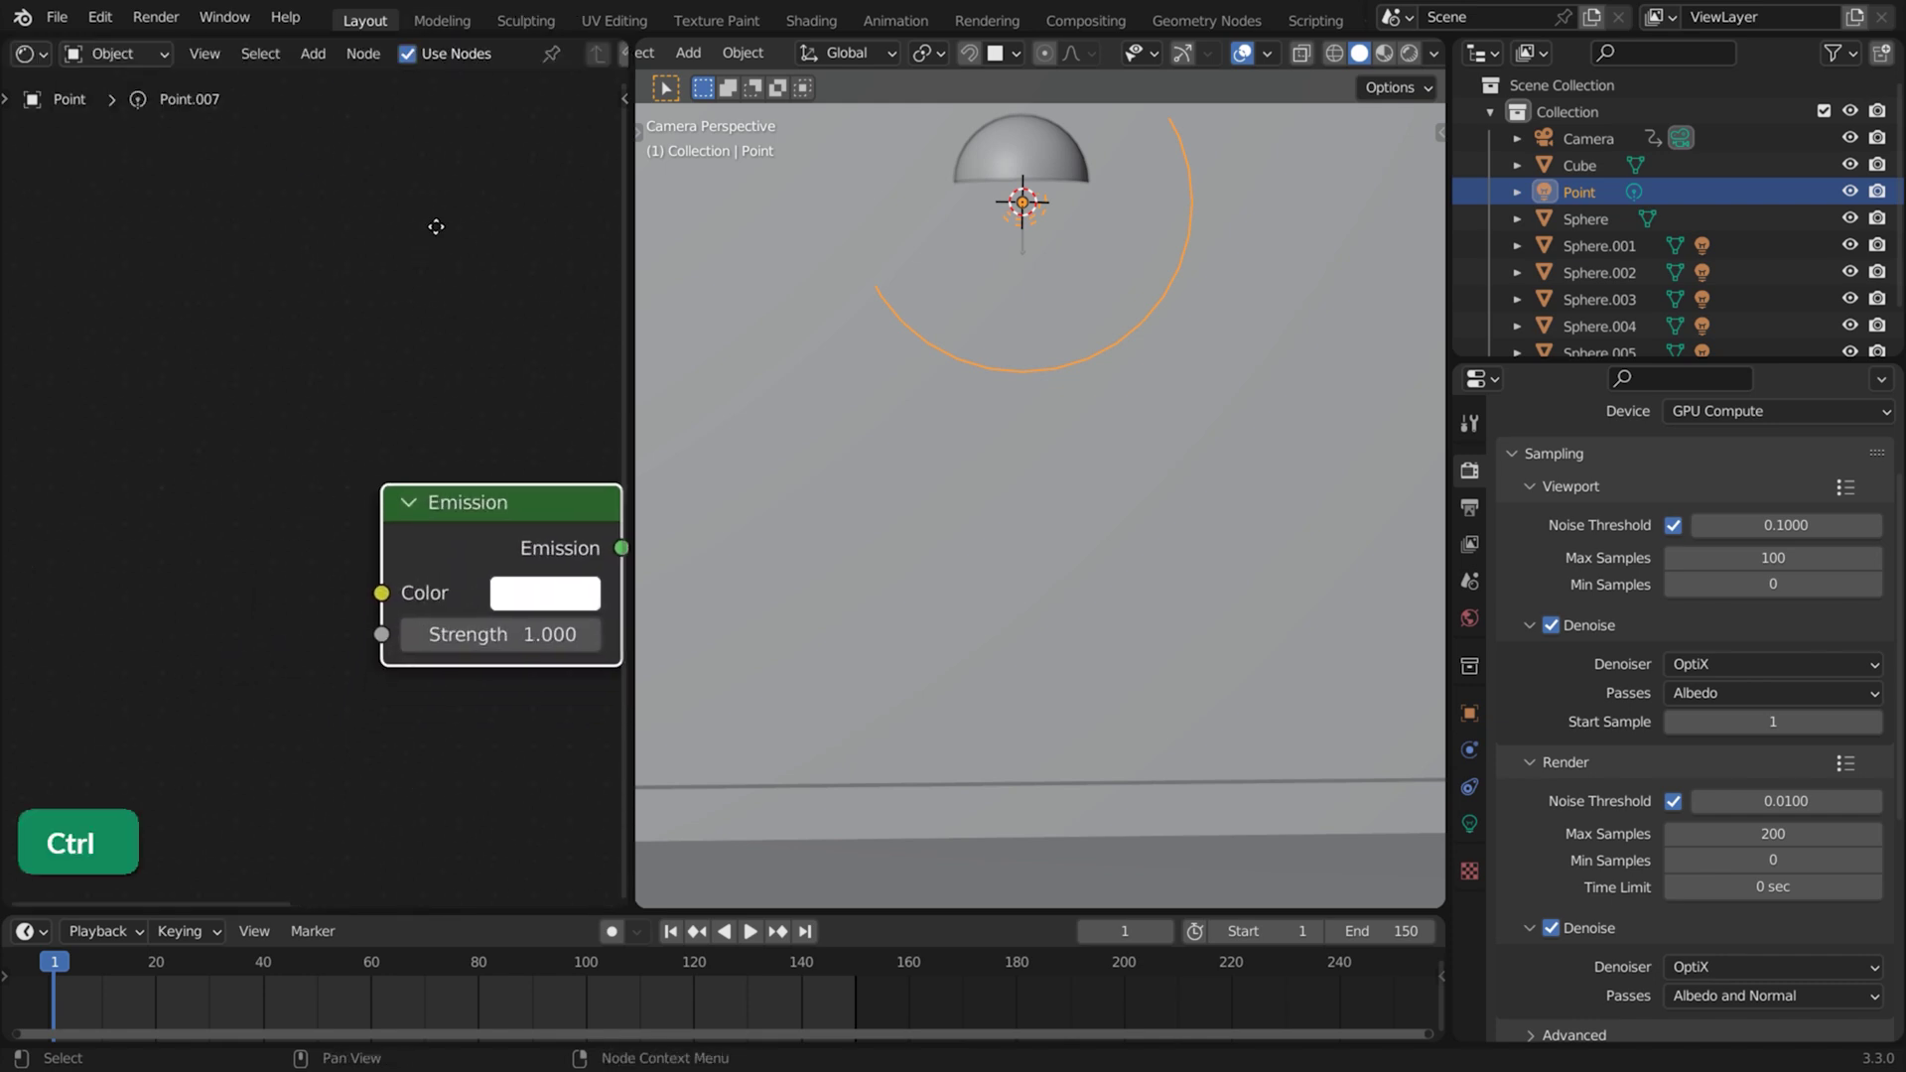
scroll(1579, 456, "up", 3)
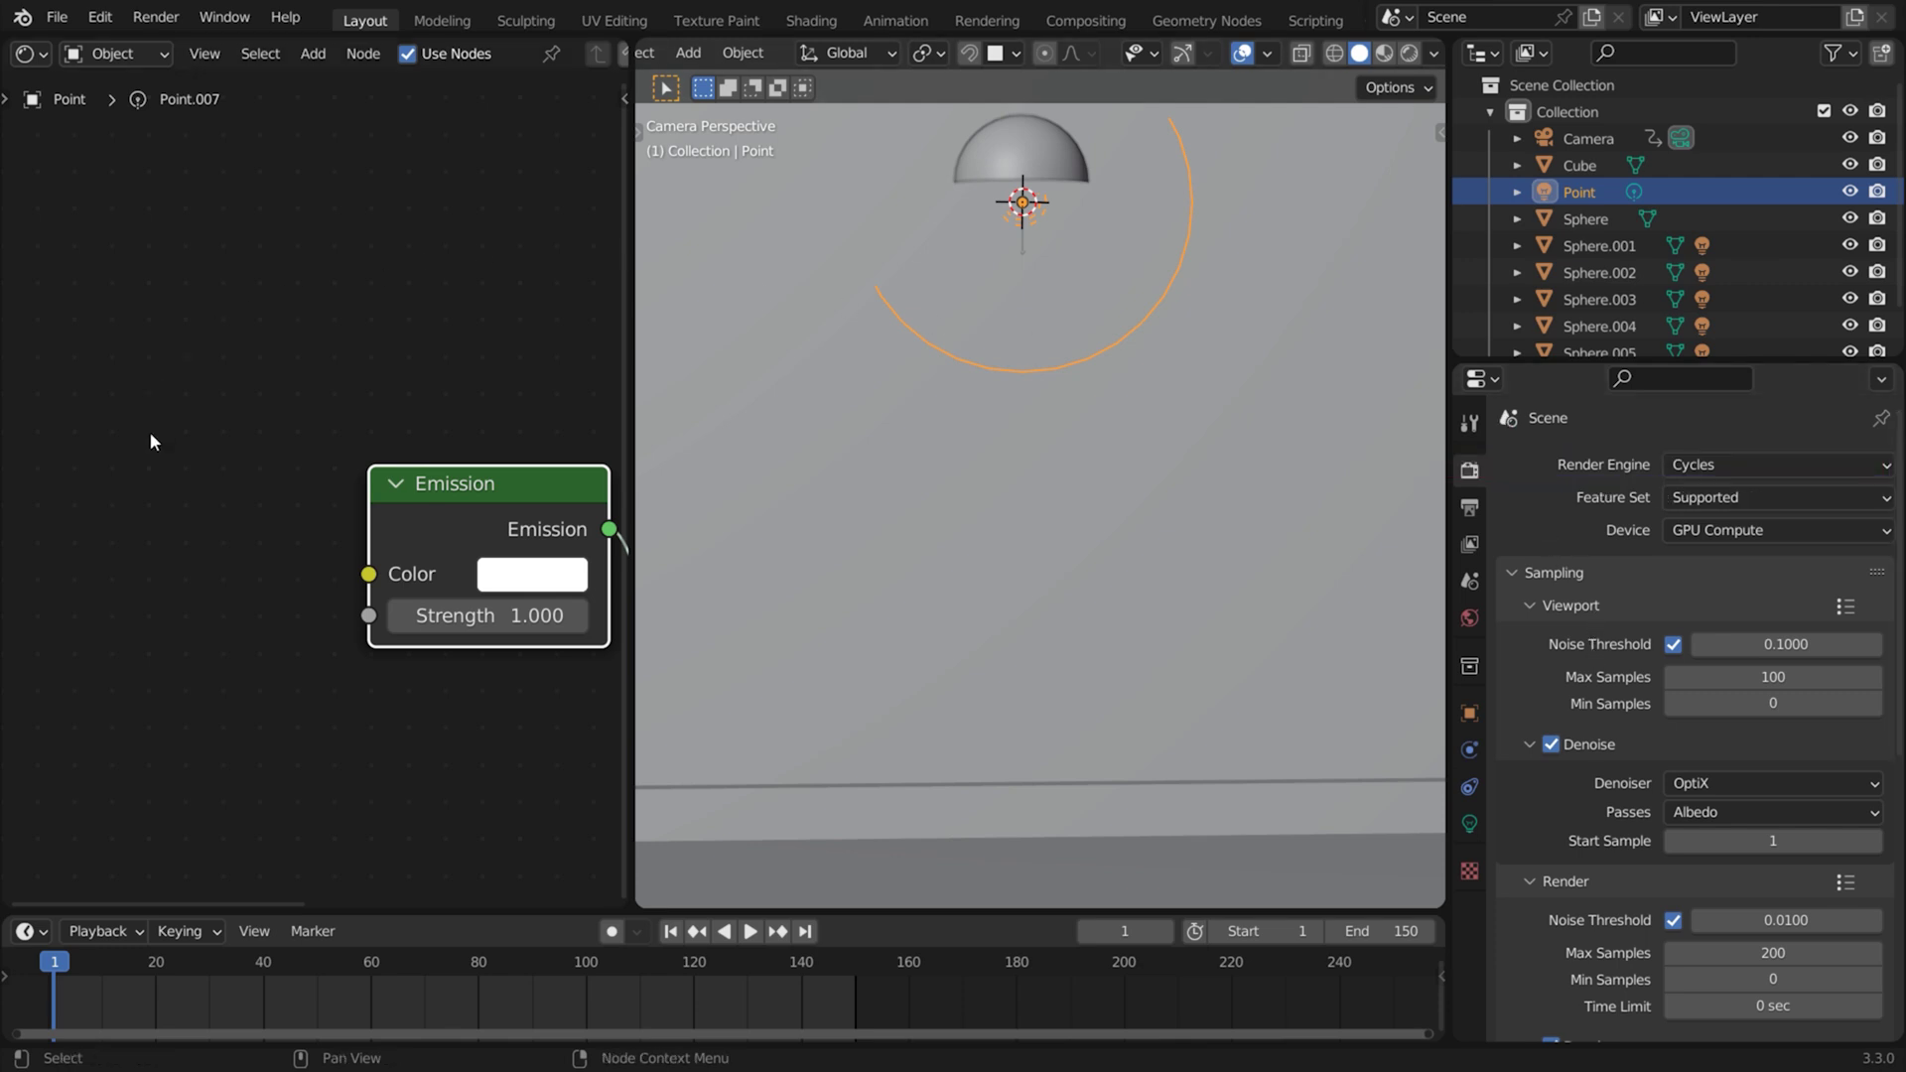
key("shift+a")
mouse_move(199, 553)
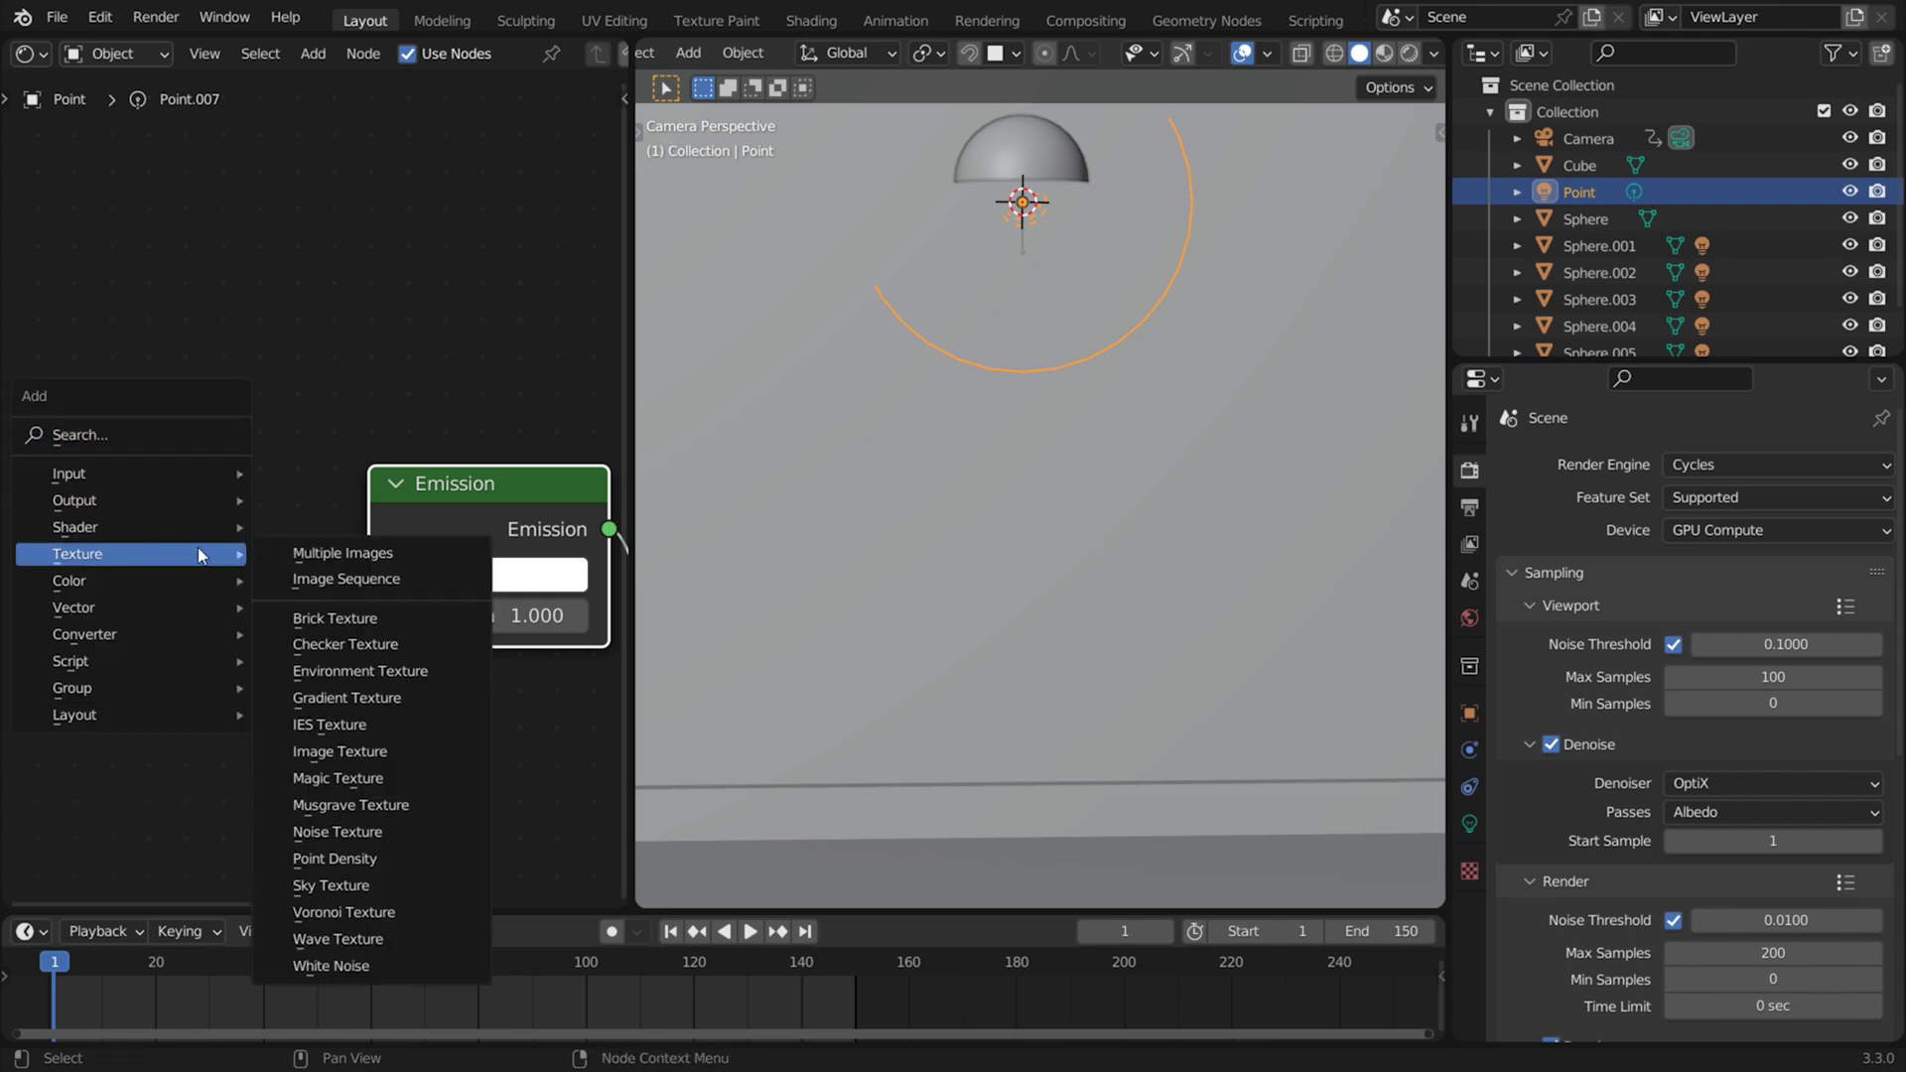
left_click(393, 736)
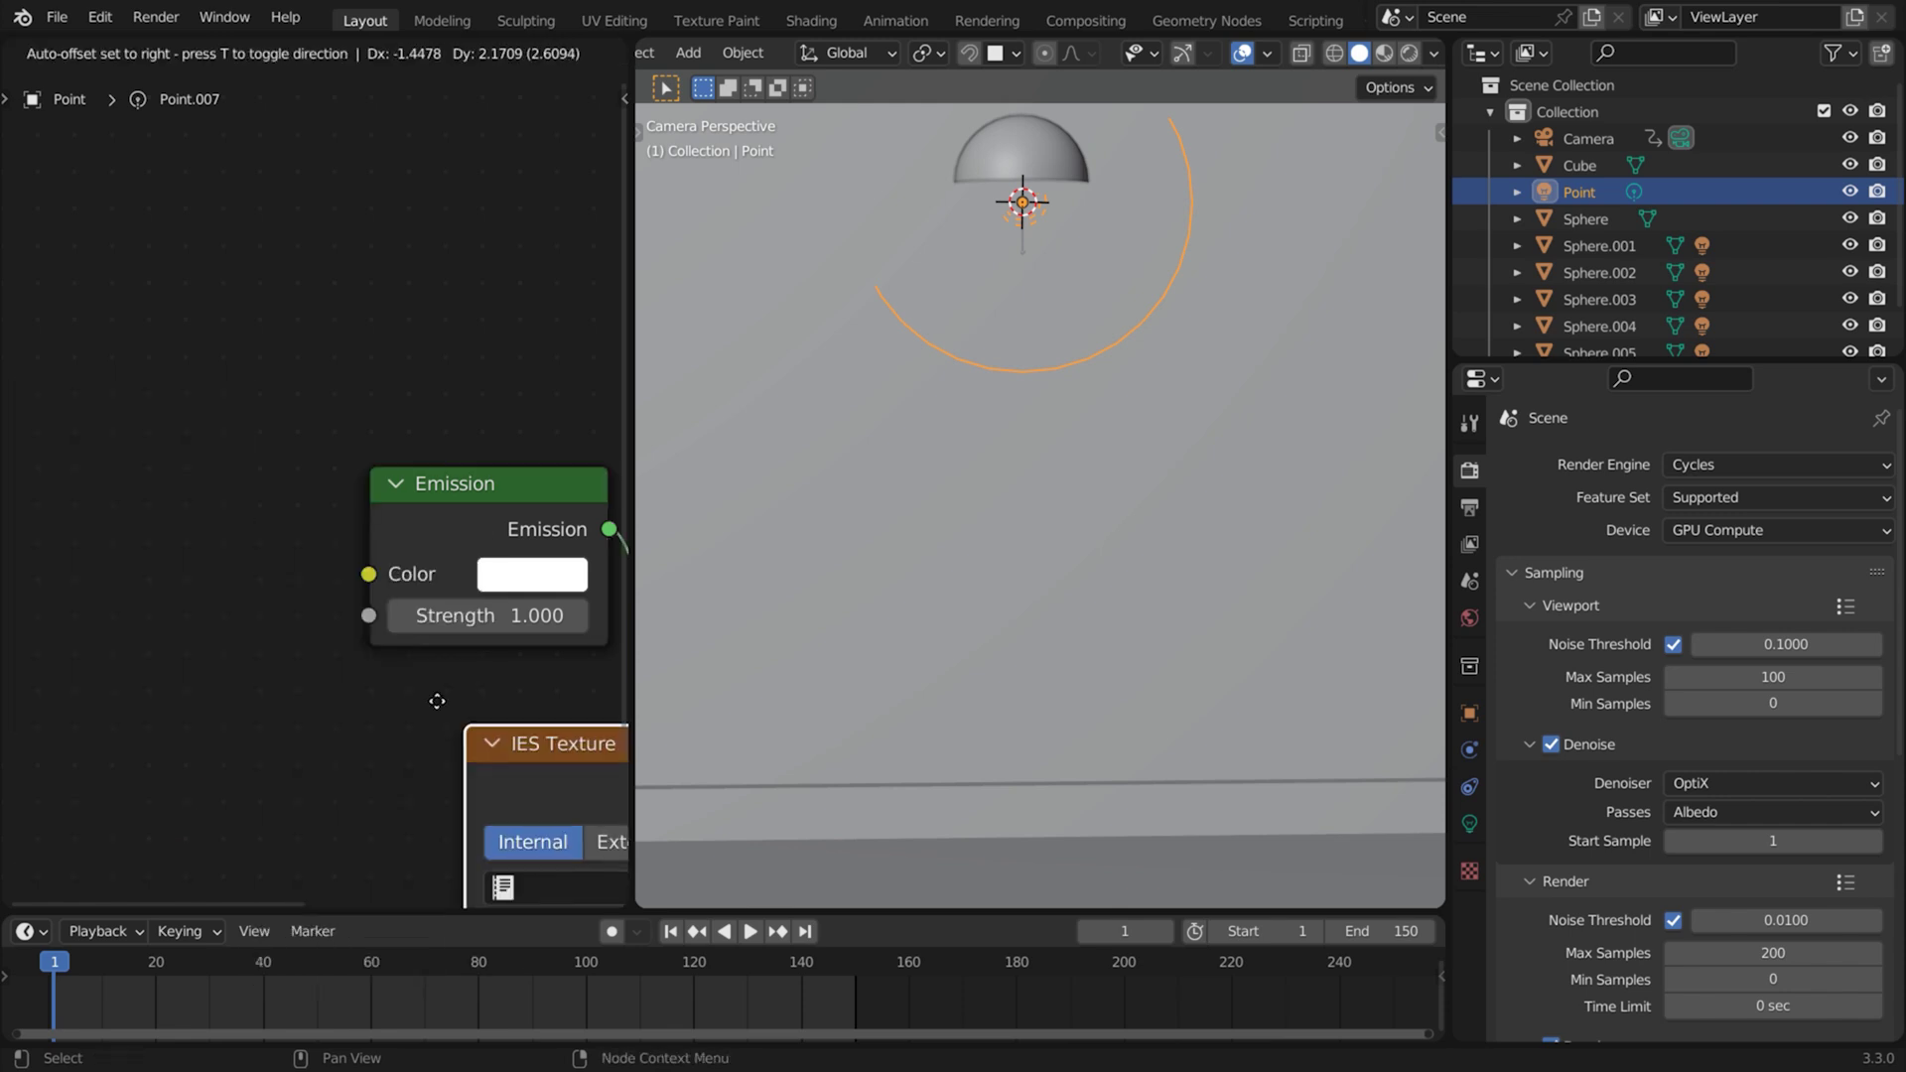
left_click(276, 453)
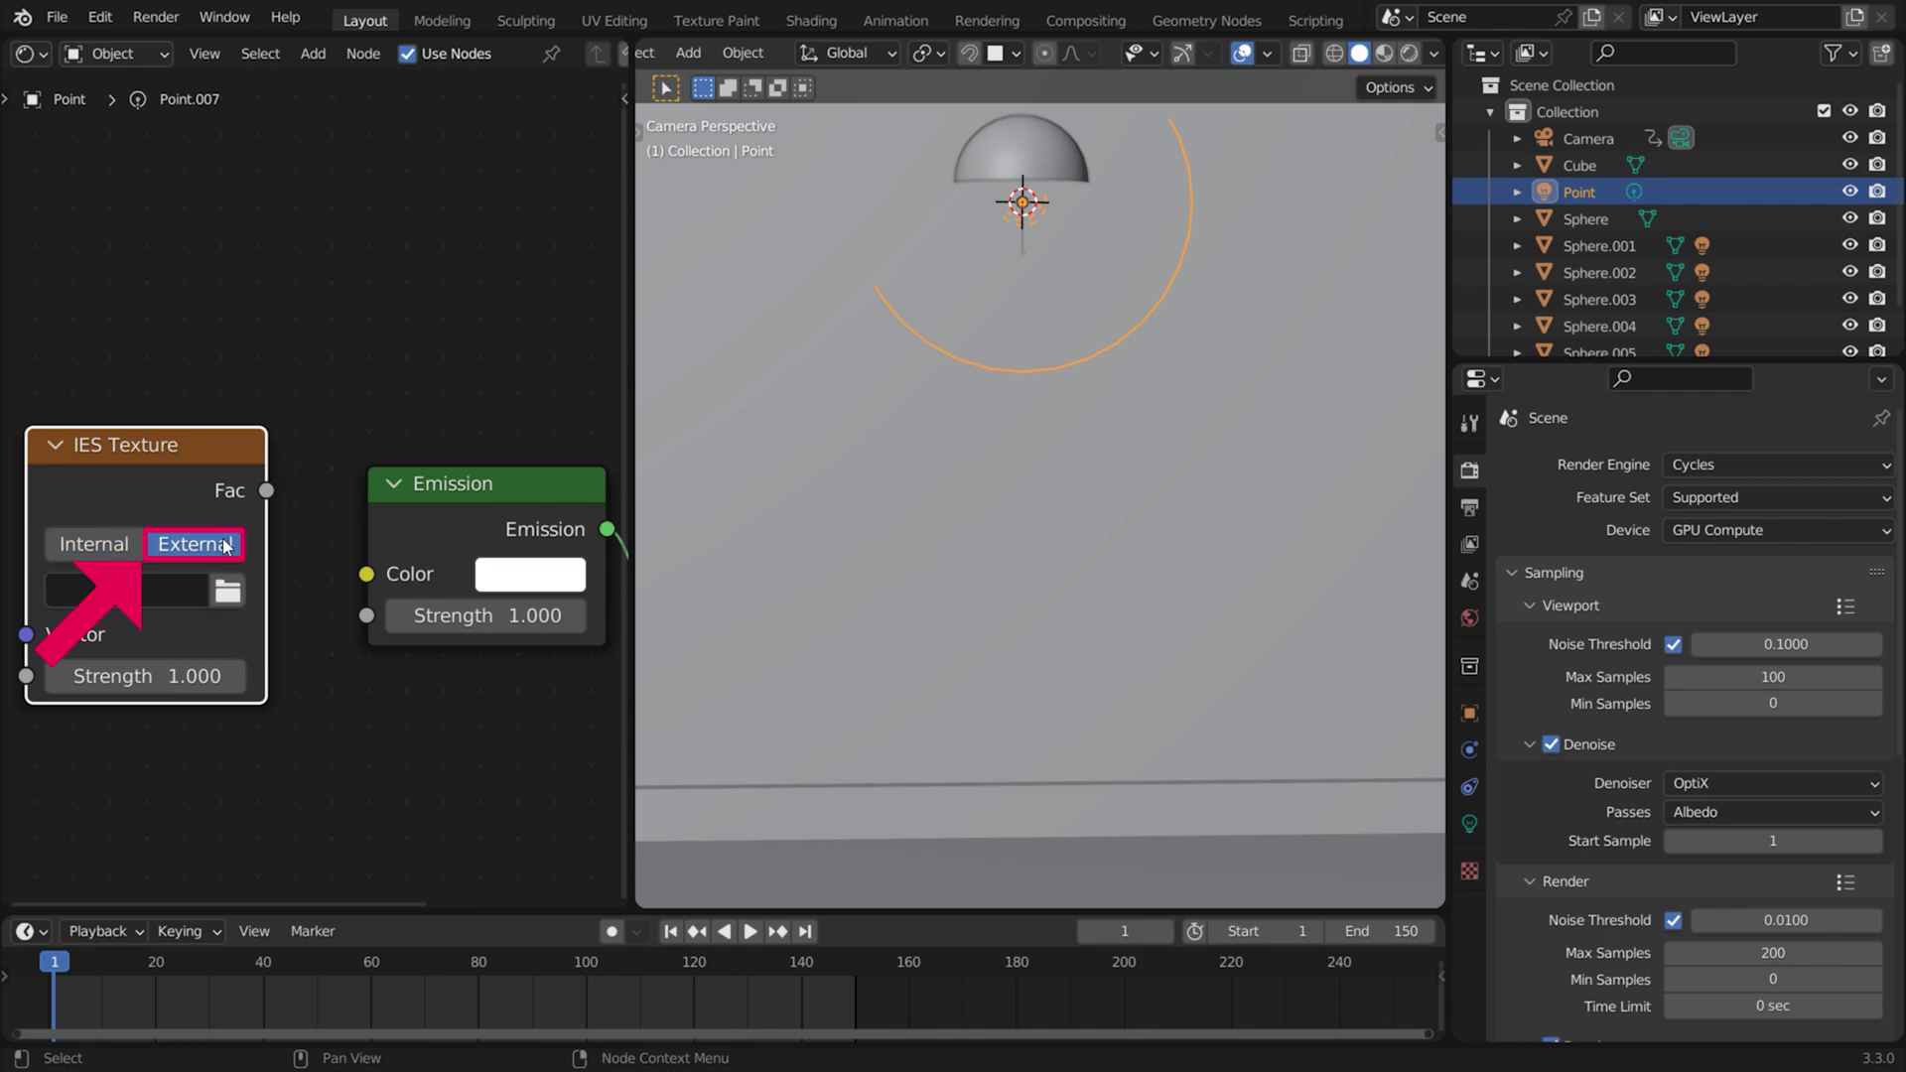
Drive the Emission strength with the external 06b4cfdc880...e904be8ad.ies file in the IES Texture node and preview it in rendered shading.
left_click(229, 592)
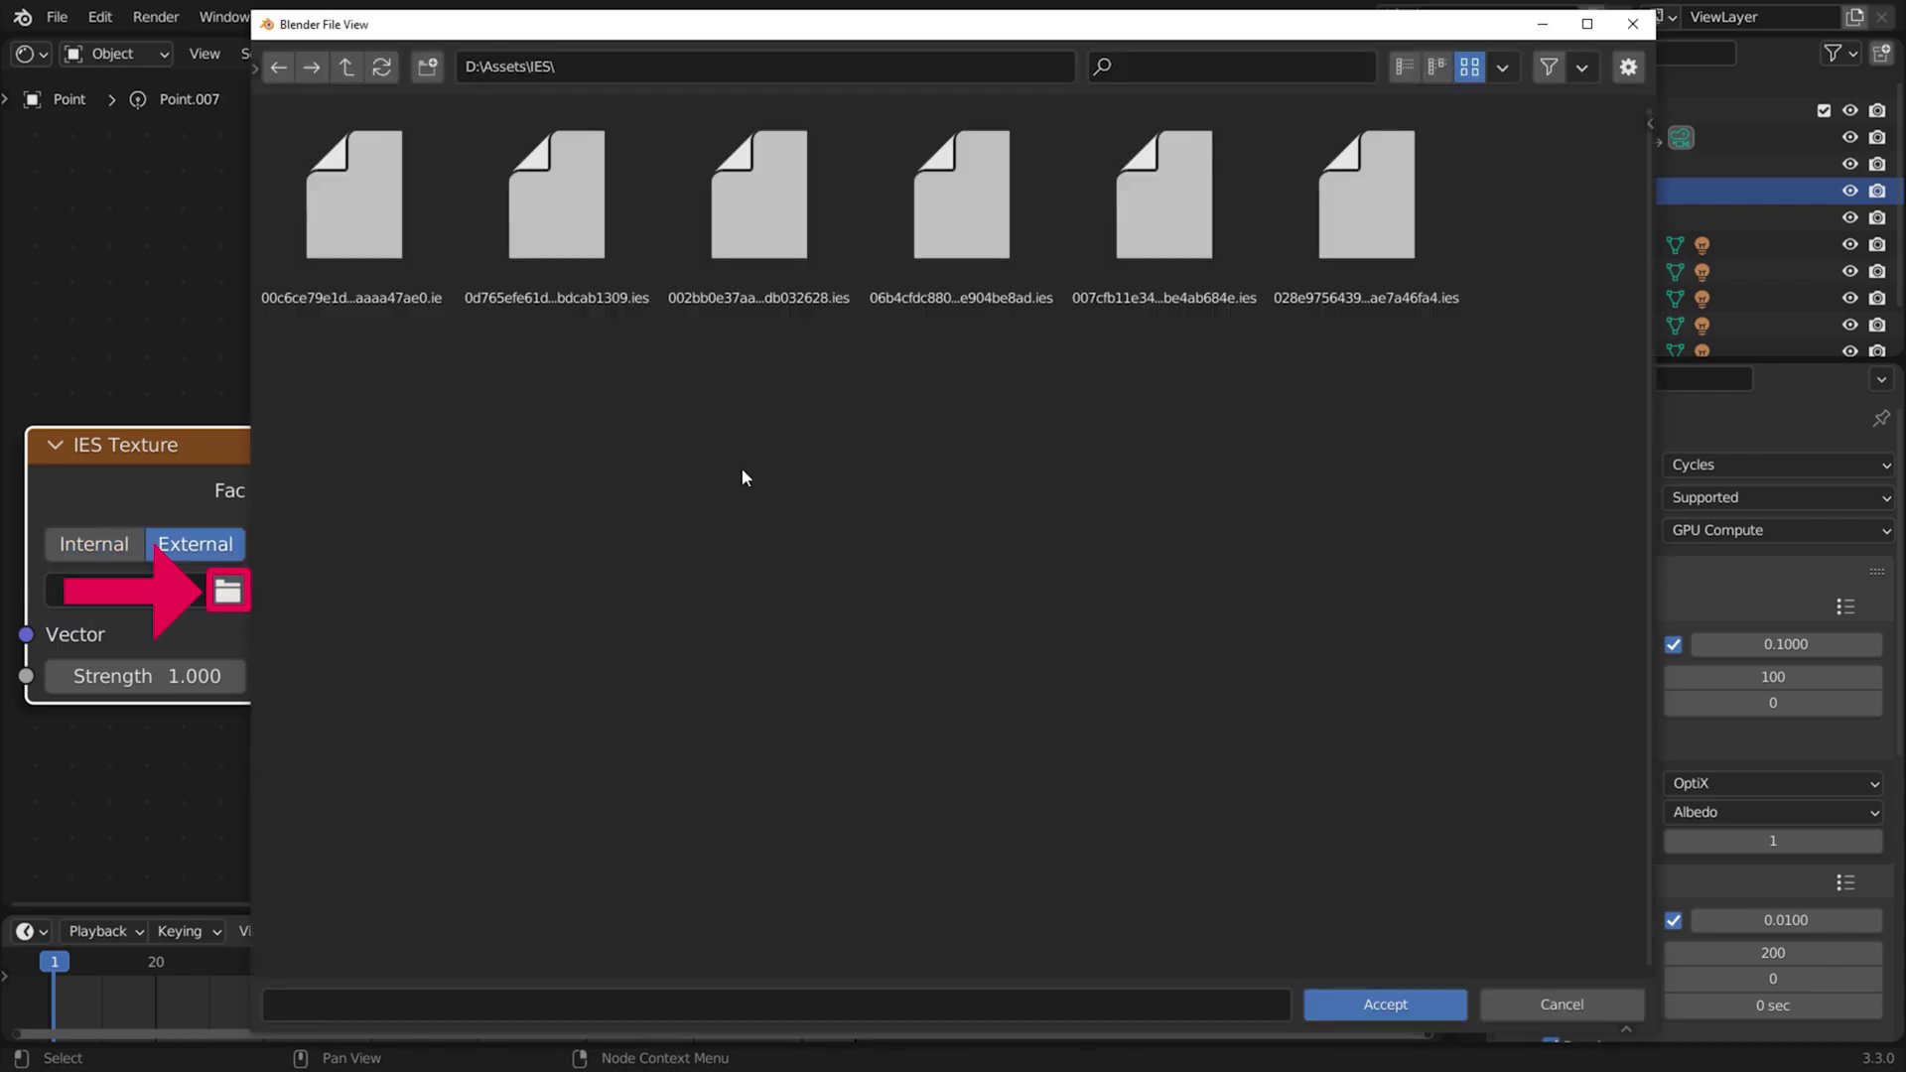
double_click(974, 248)
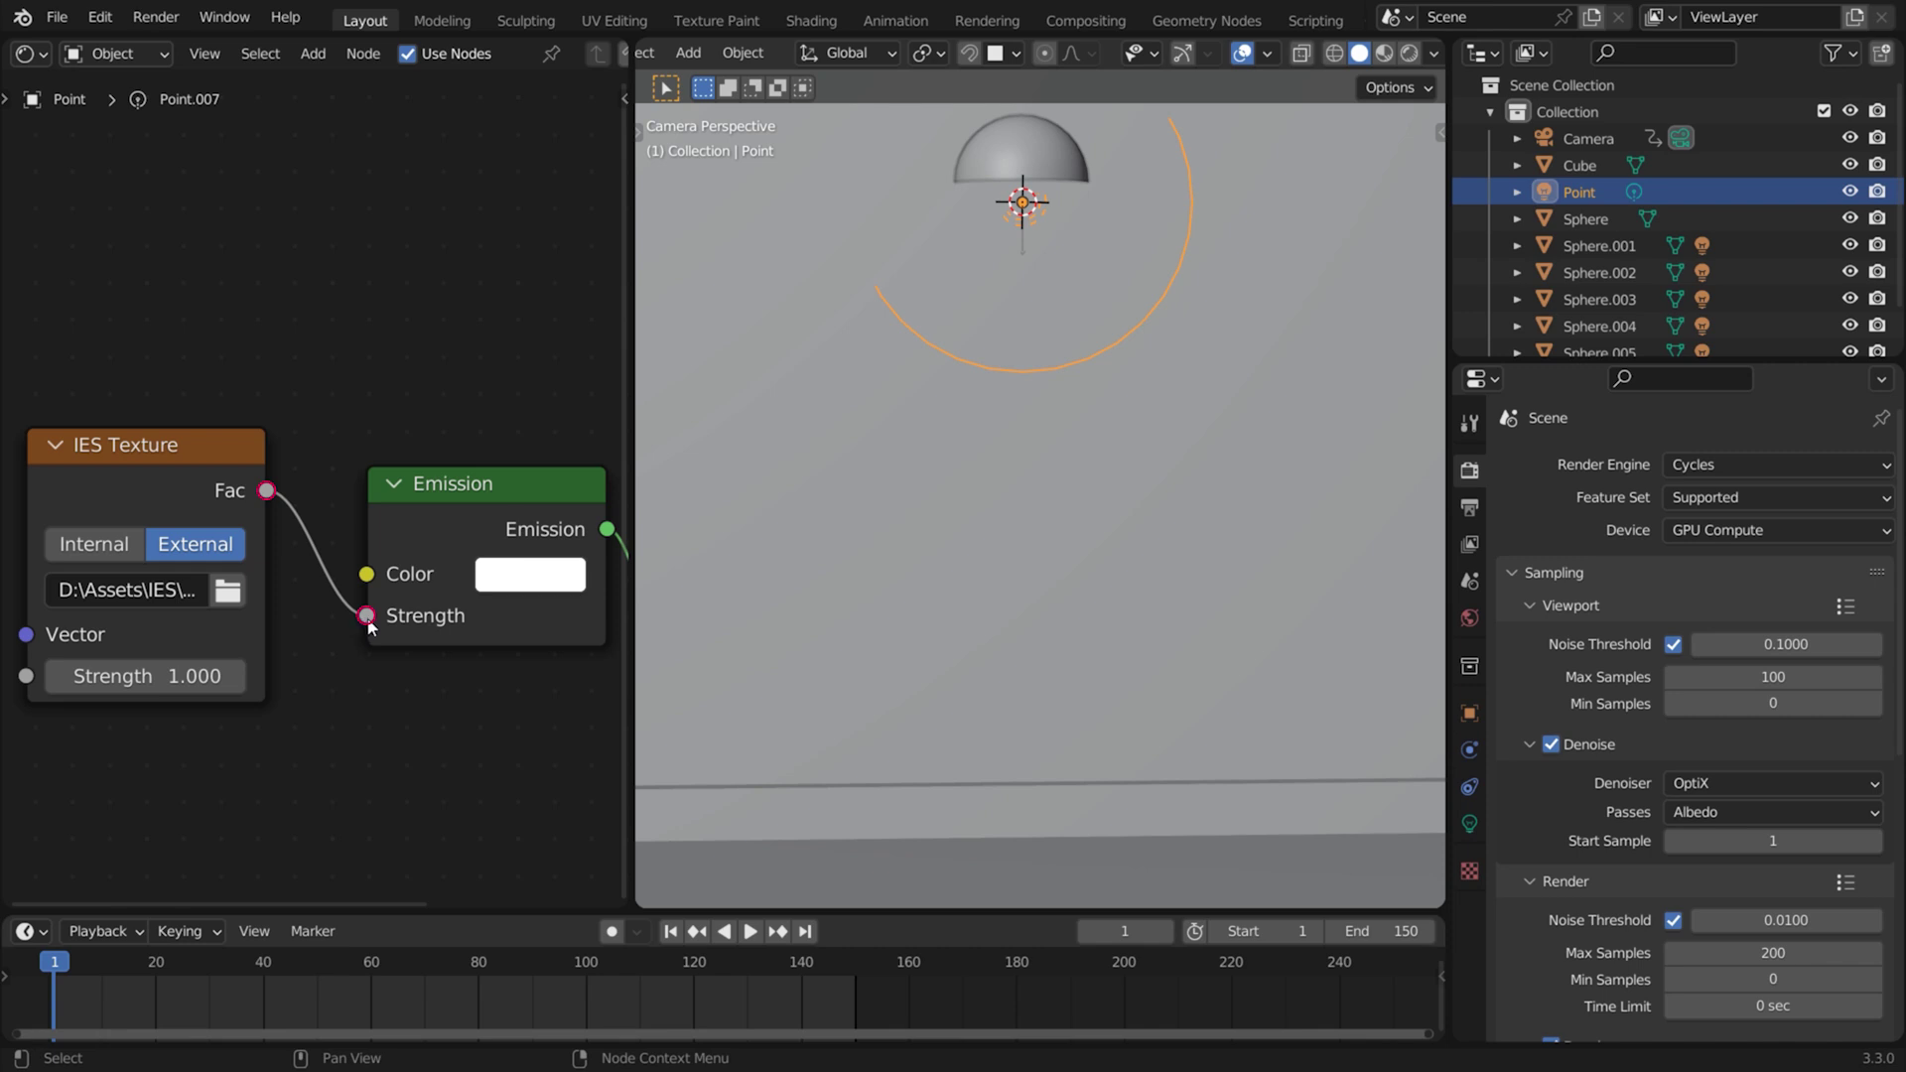
left_click(1409, 54)
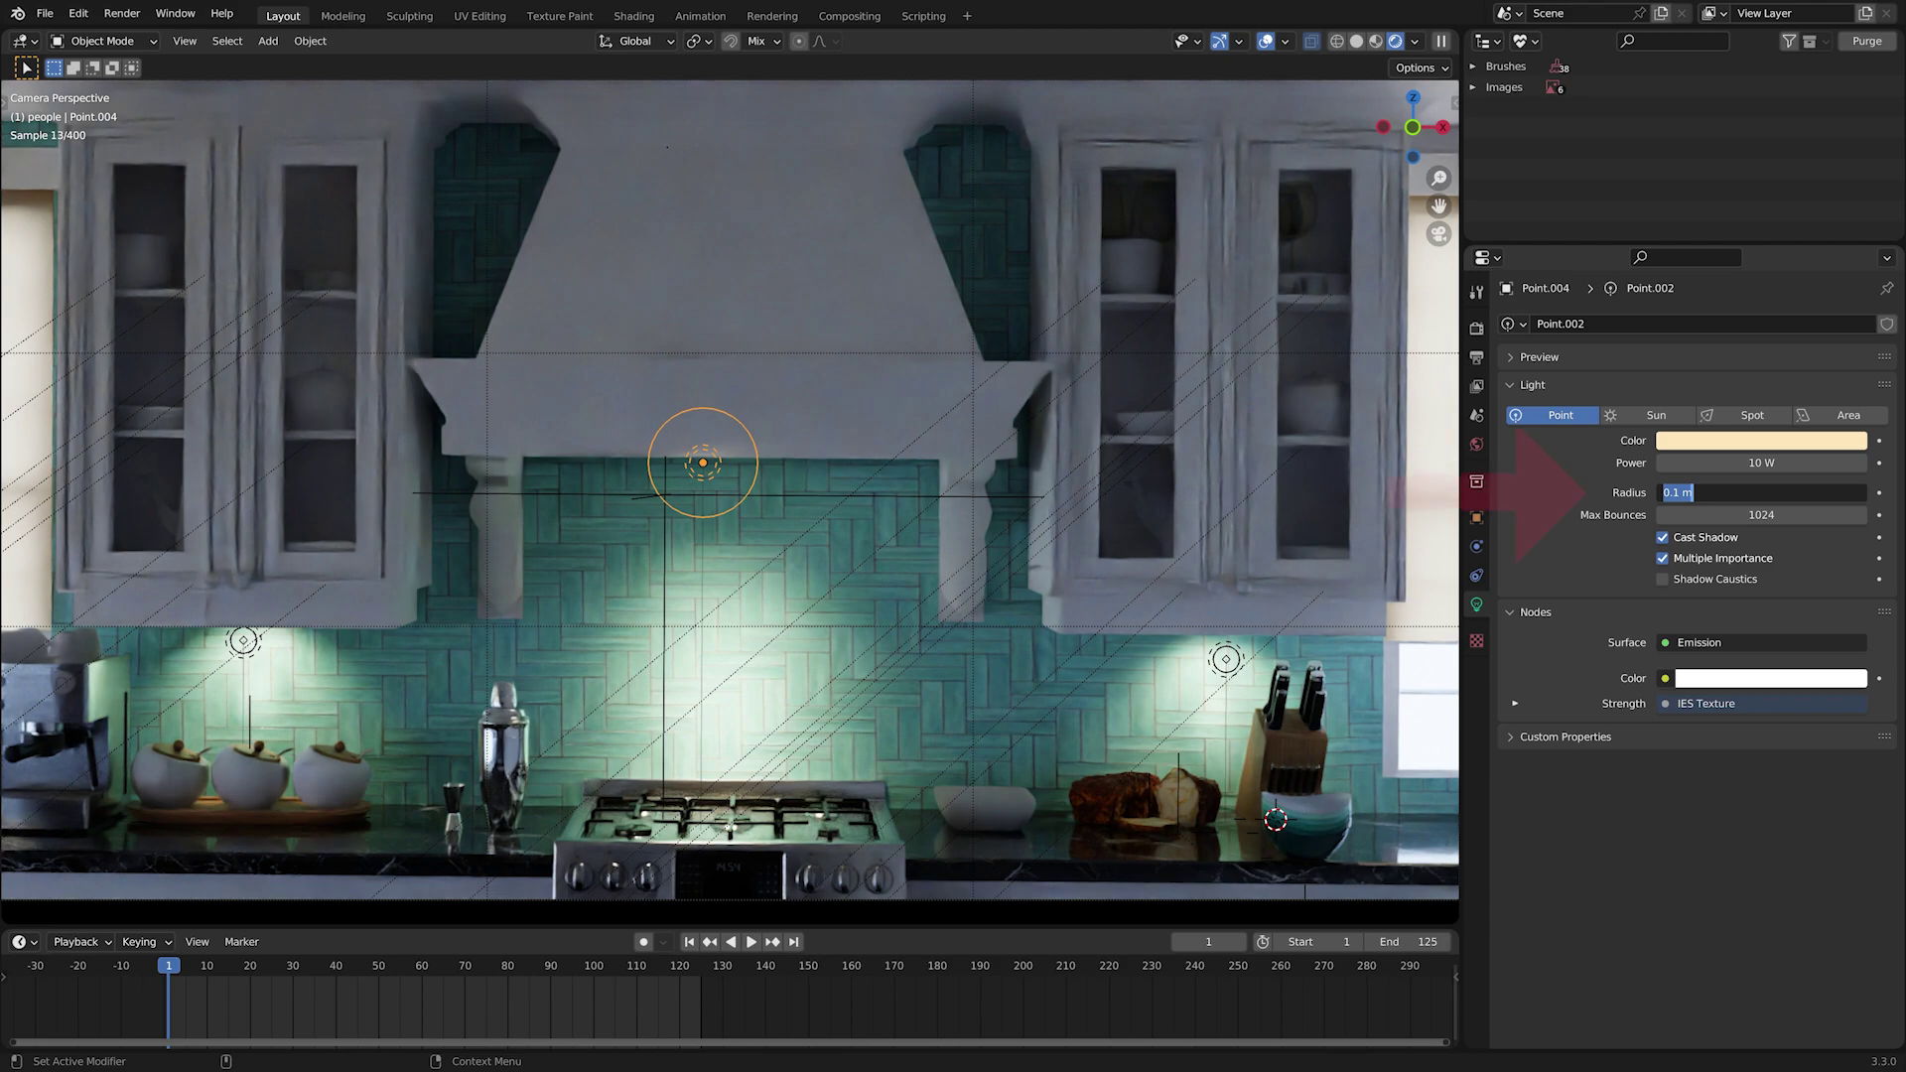
With viewport overlays hidden, test the range hood light's radius at 0 m and settle on 0.03 m.
key("Return")
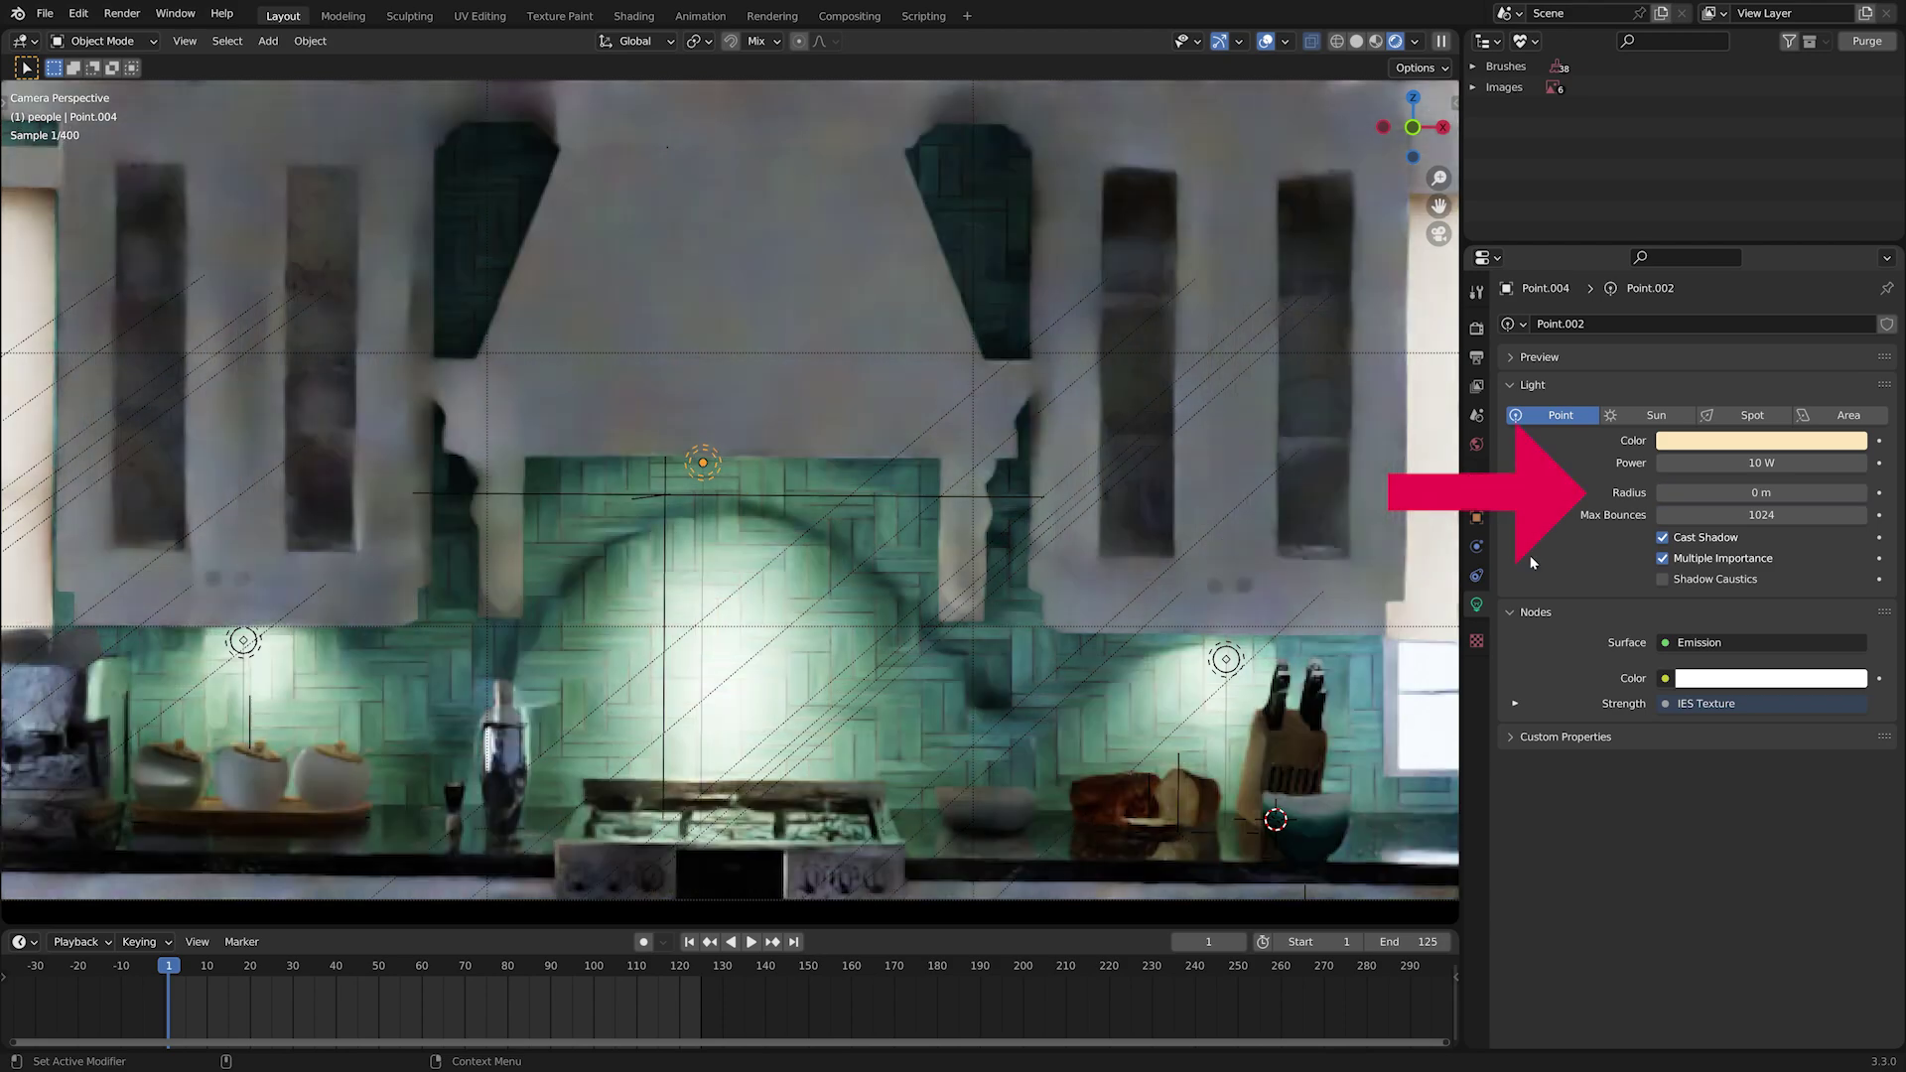
left_click(1266, 41)
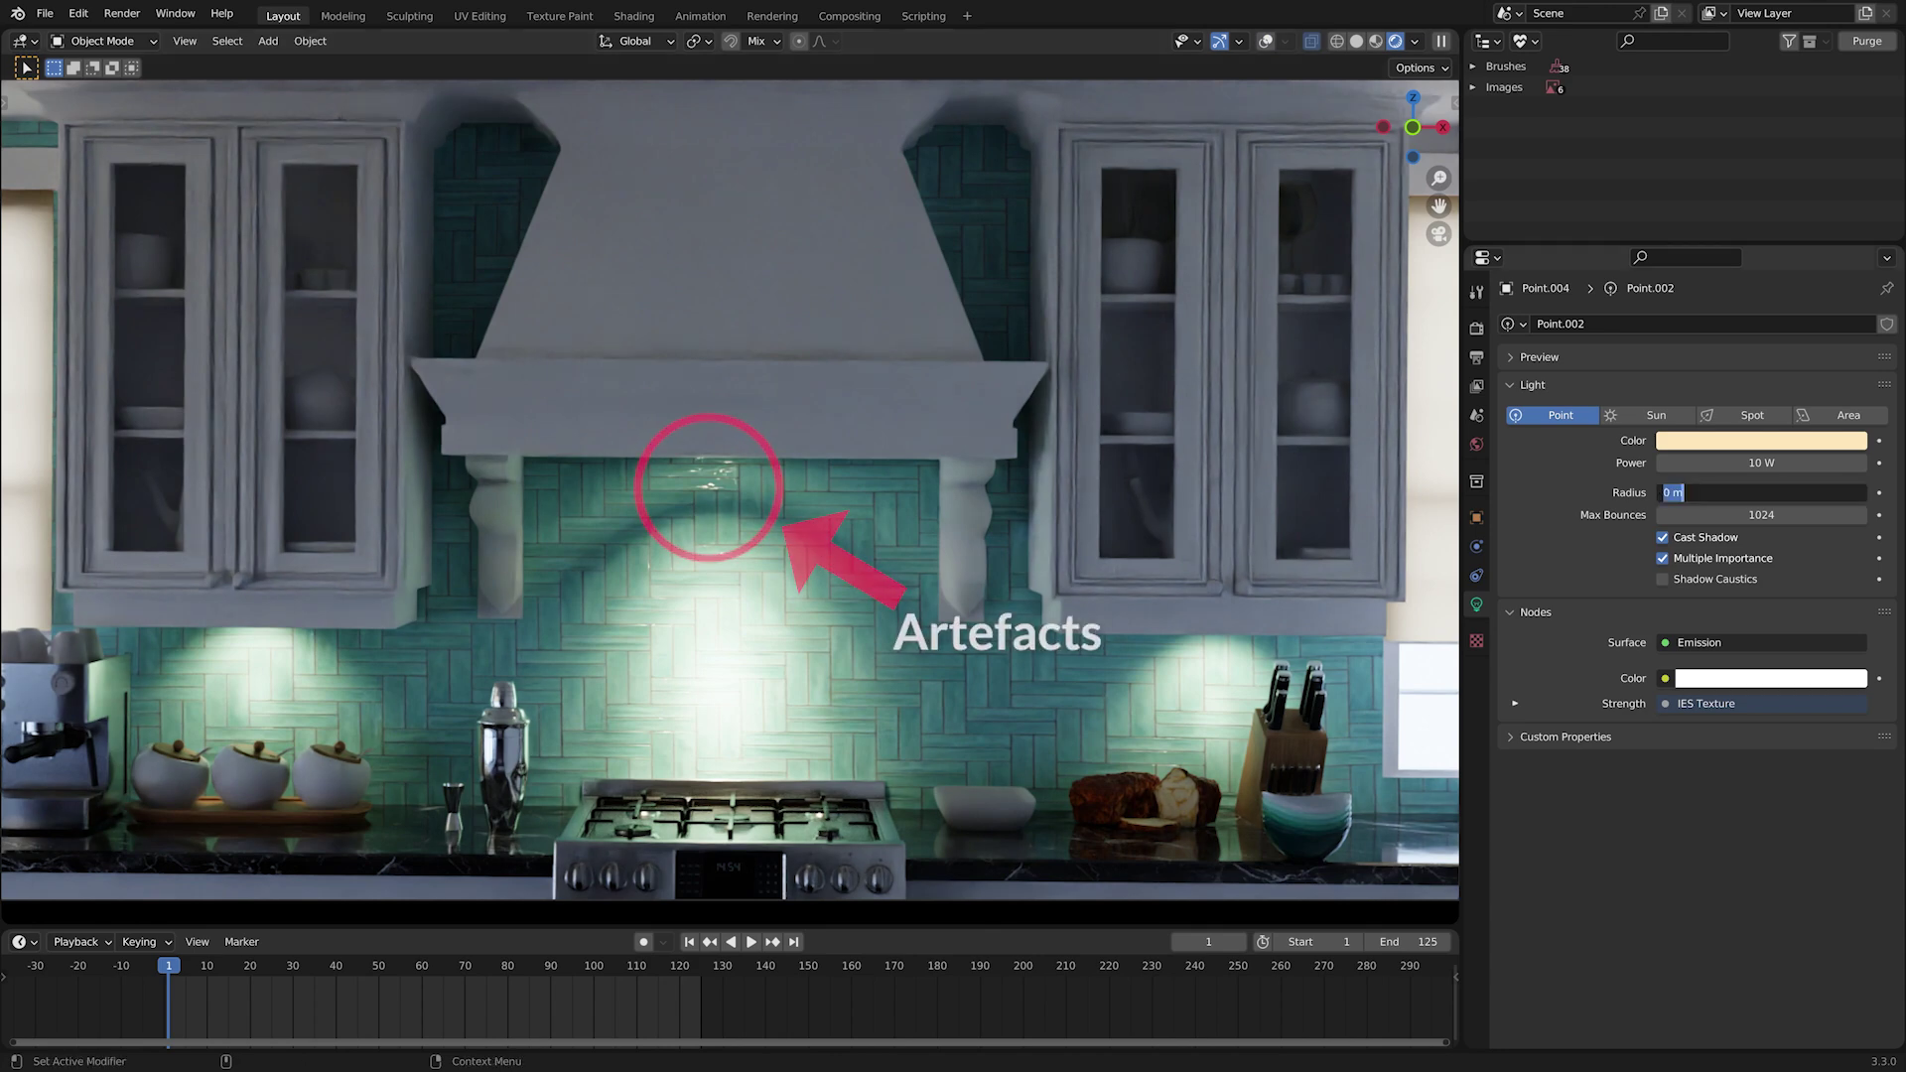
type("0.03")
key("Return")
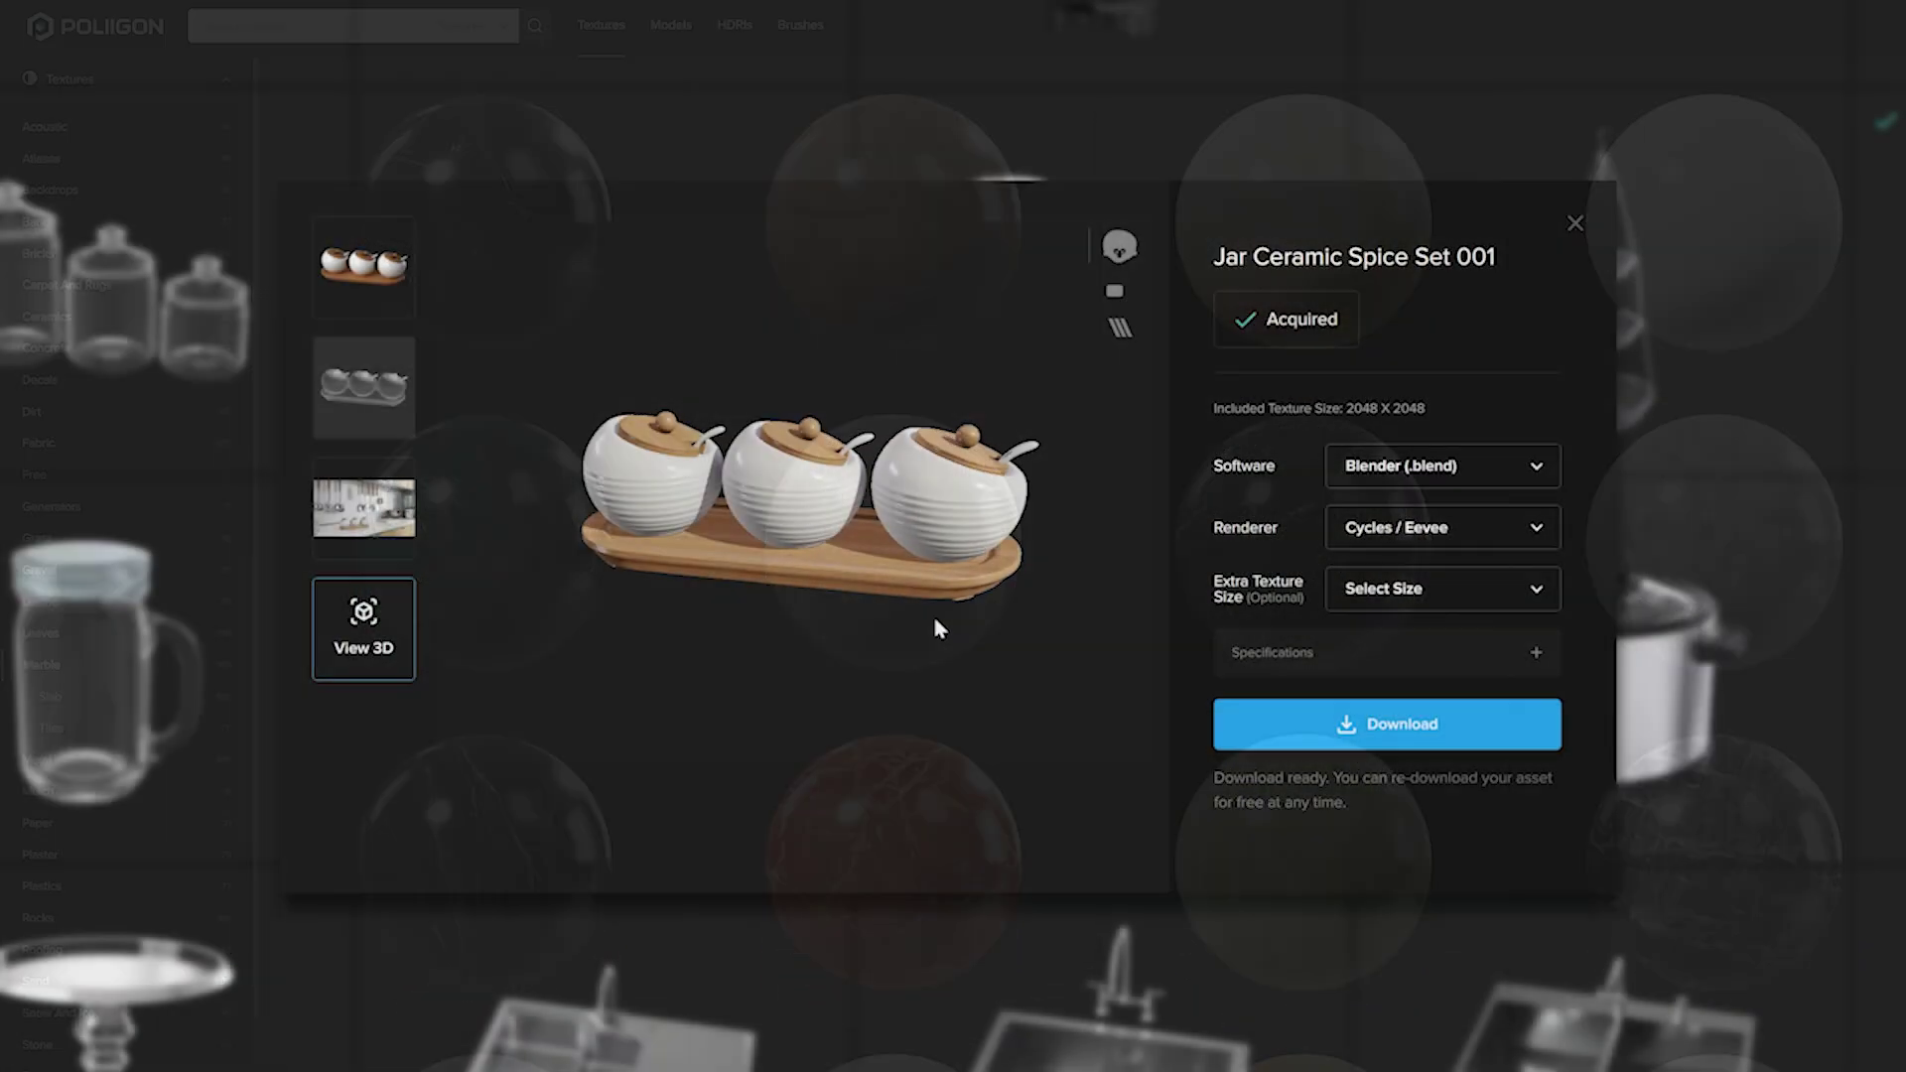
On Poliigon, rotate the 3D previews of models such as Jar Ceramic Spice Set 001 and Oven And Stove Electric 001.
left_click_drag(933, 612, 502, 634)
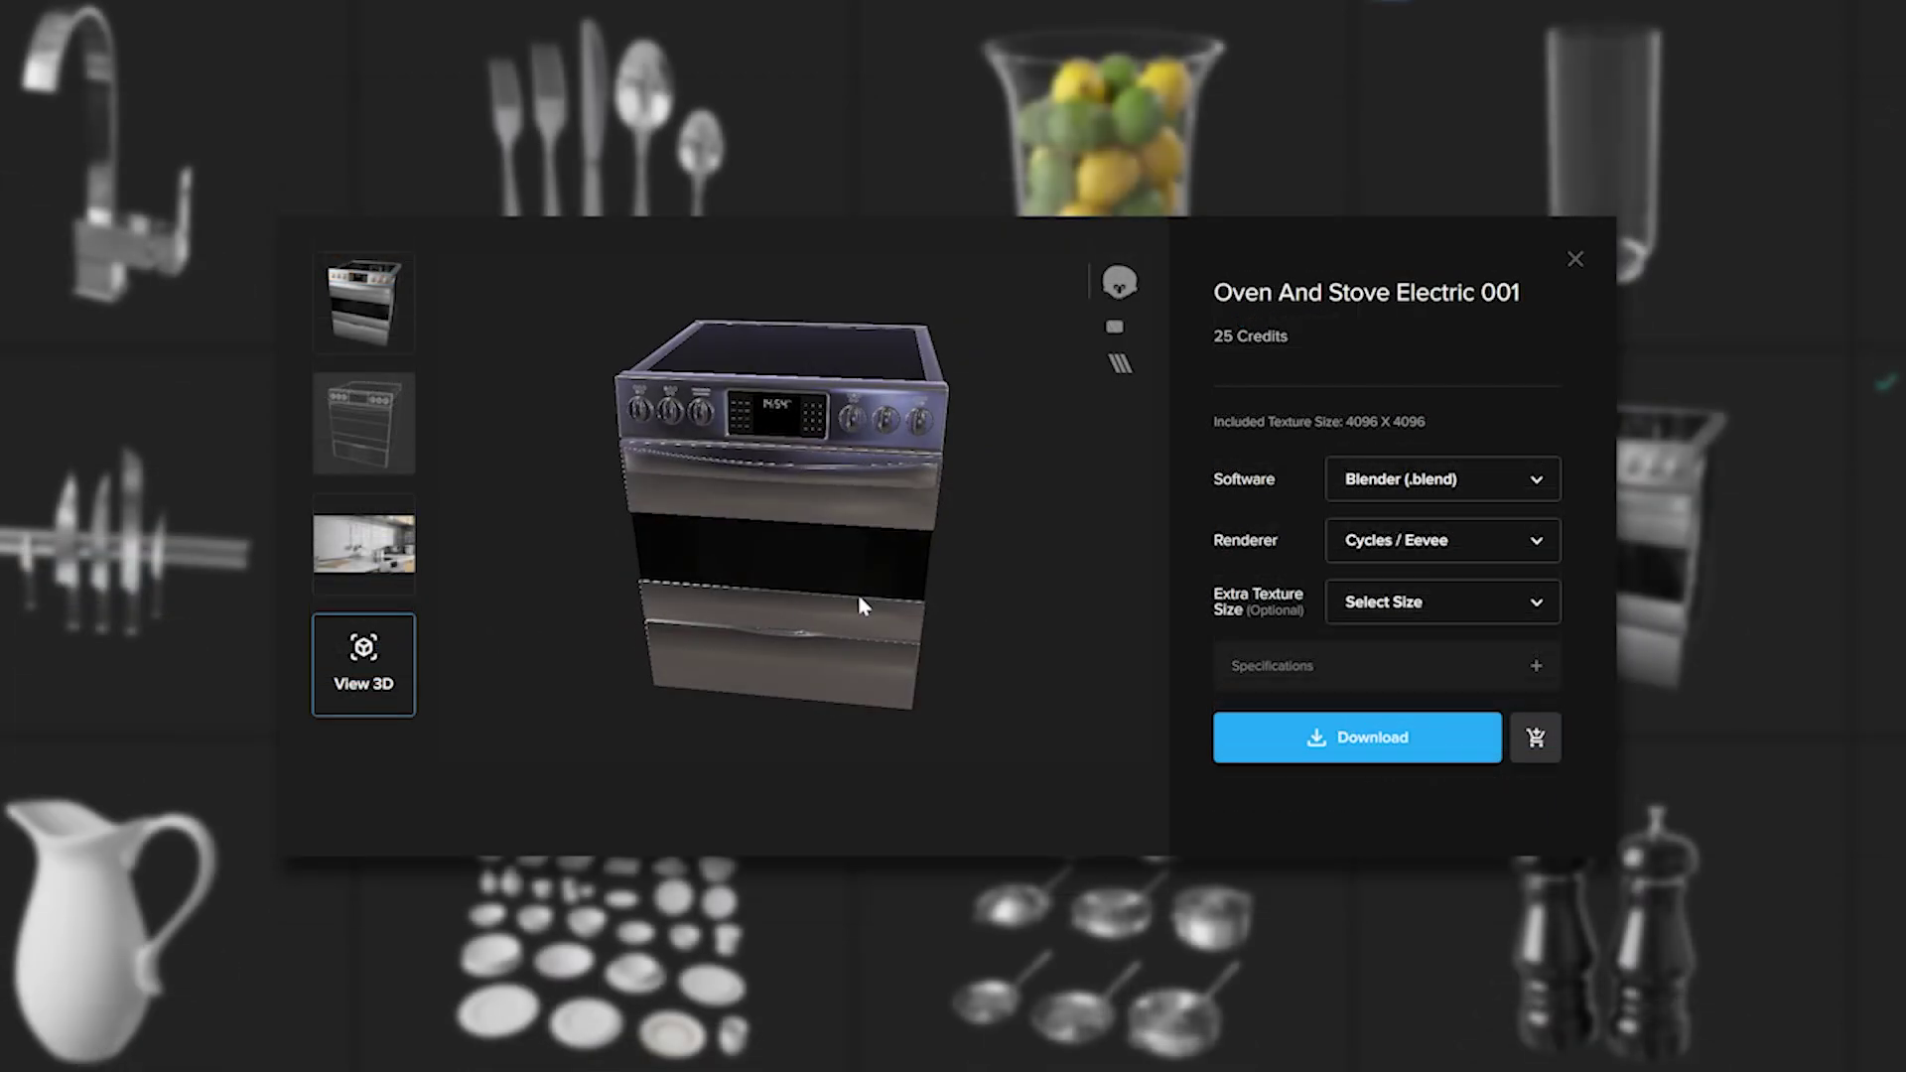
left_click_drag(863, 604, 943, 616)
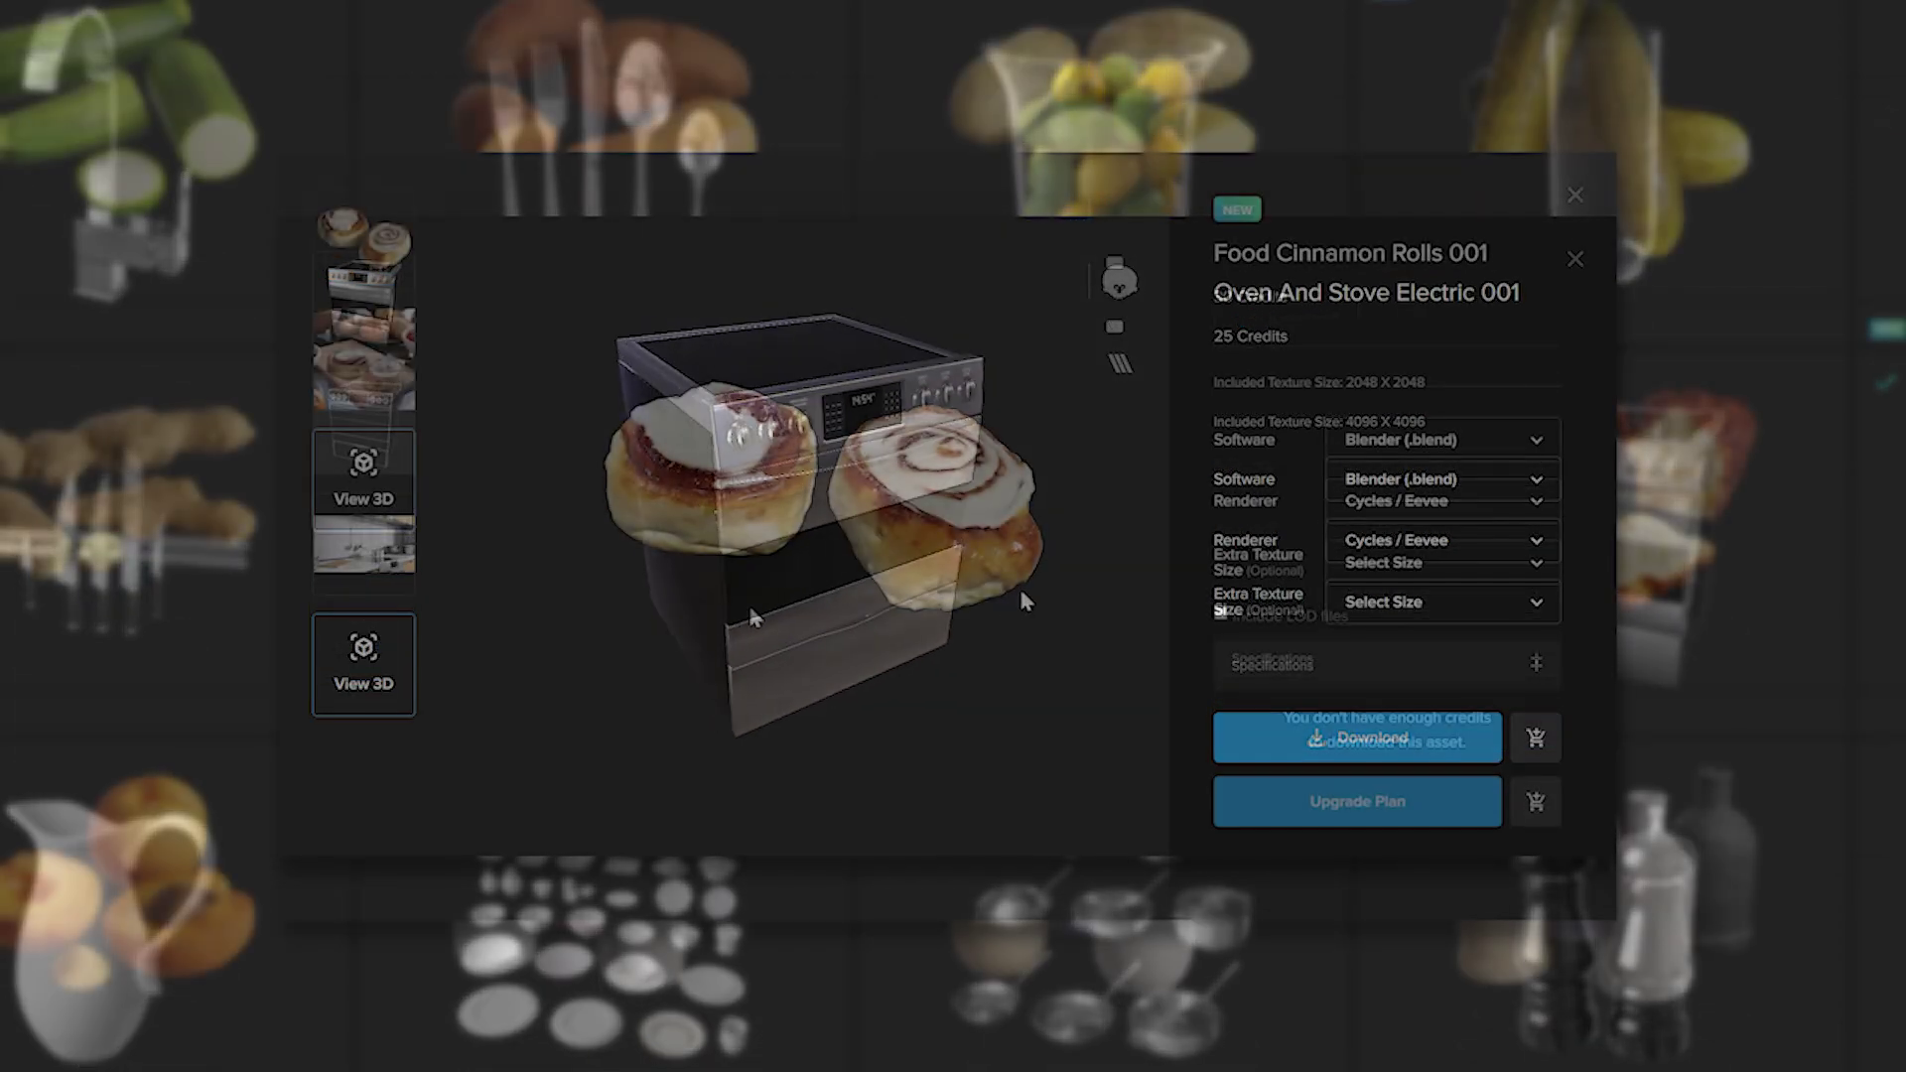
left_click_drag(808, 630, 612, 638)
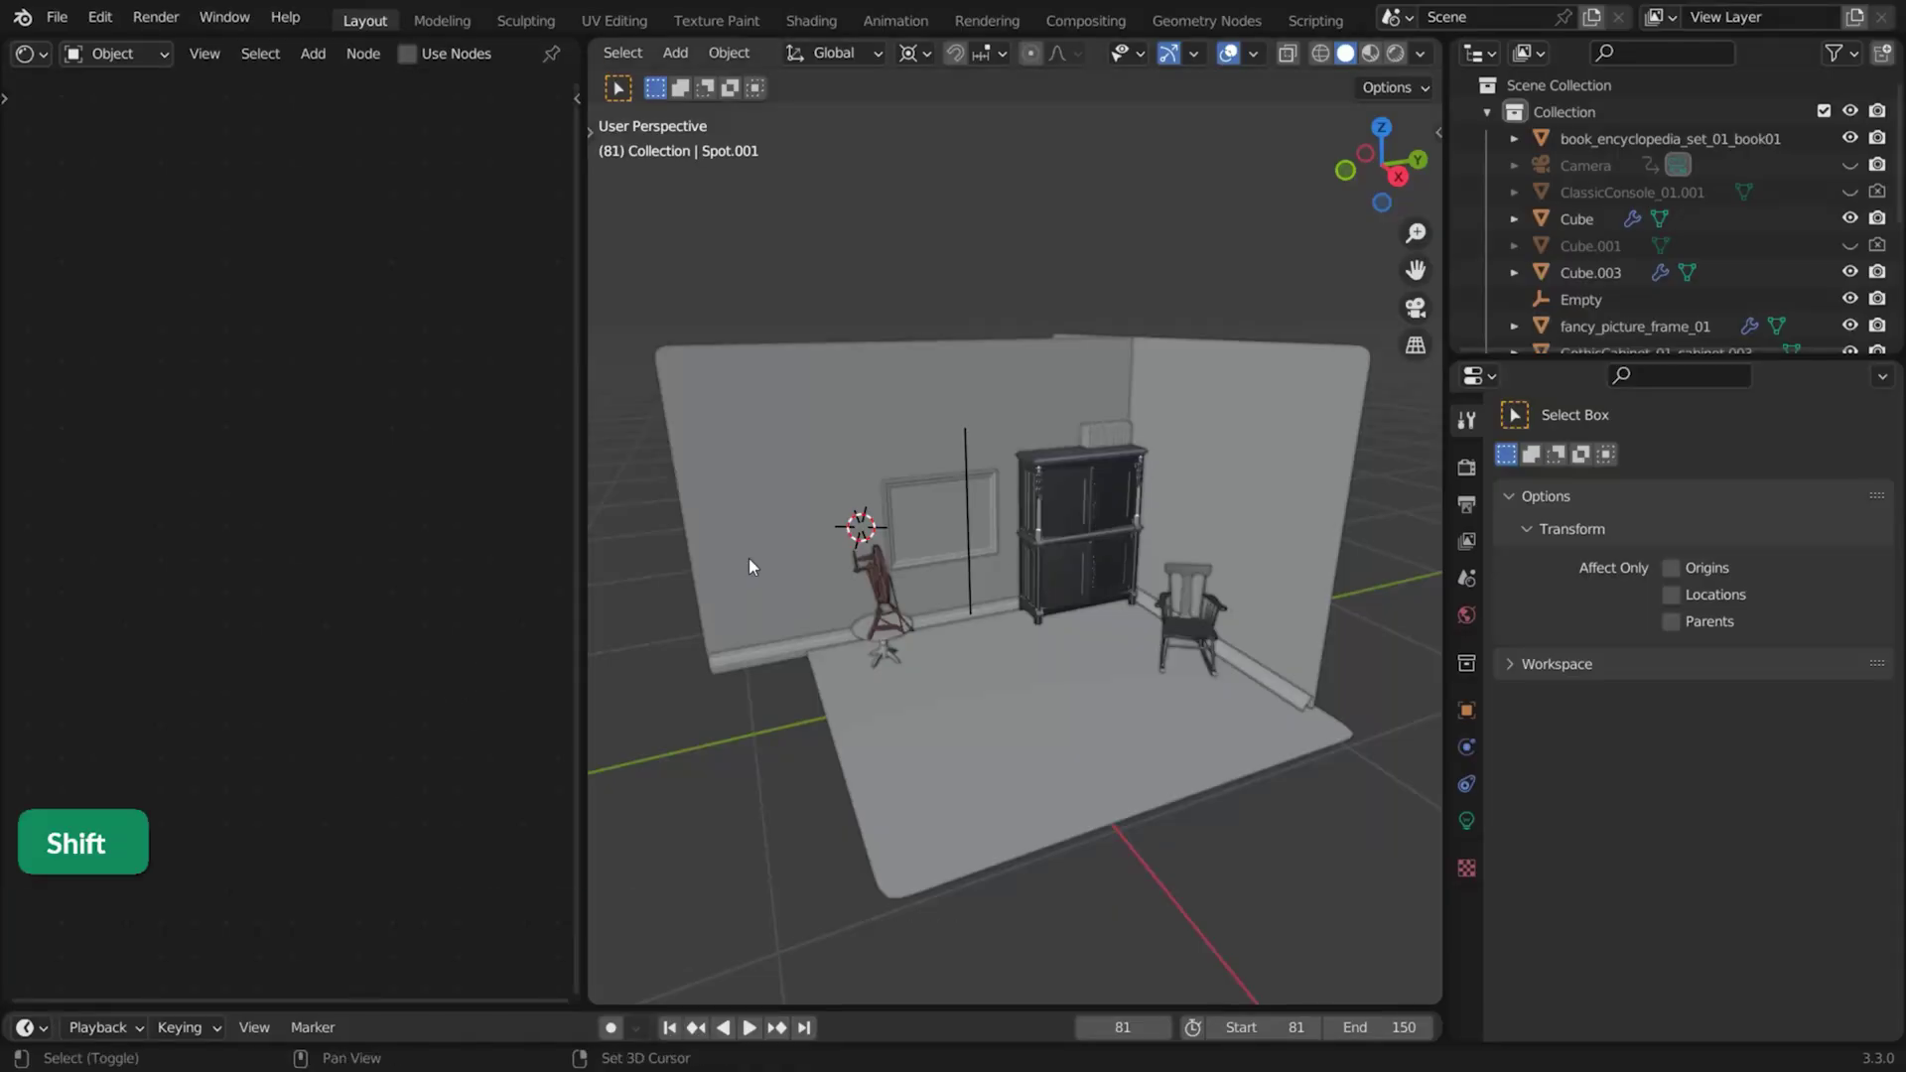
In Blender, add a spot light to the furnished room scene and enable shader nodes for it.
key("shift+a")
mouse_move(784, 558)
left_click(947, 617)
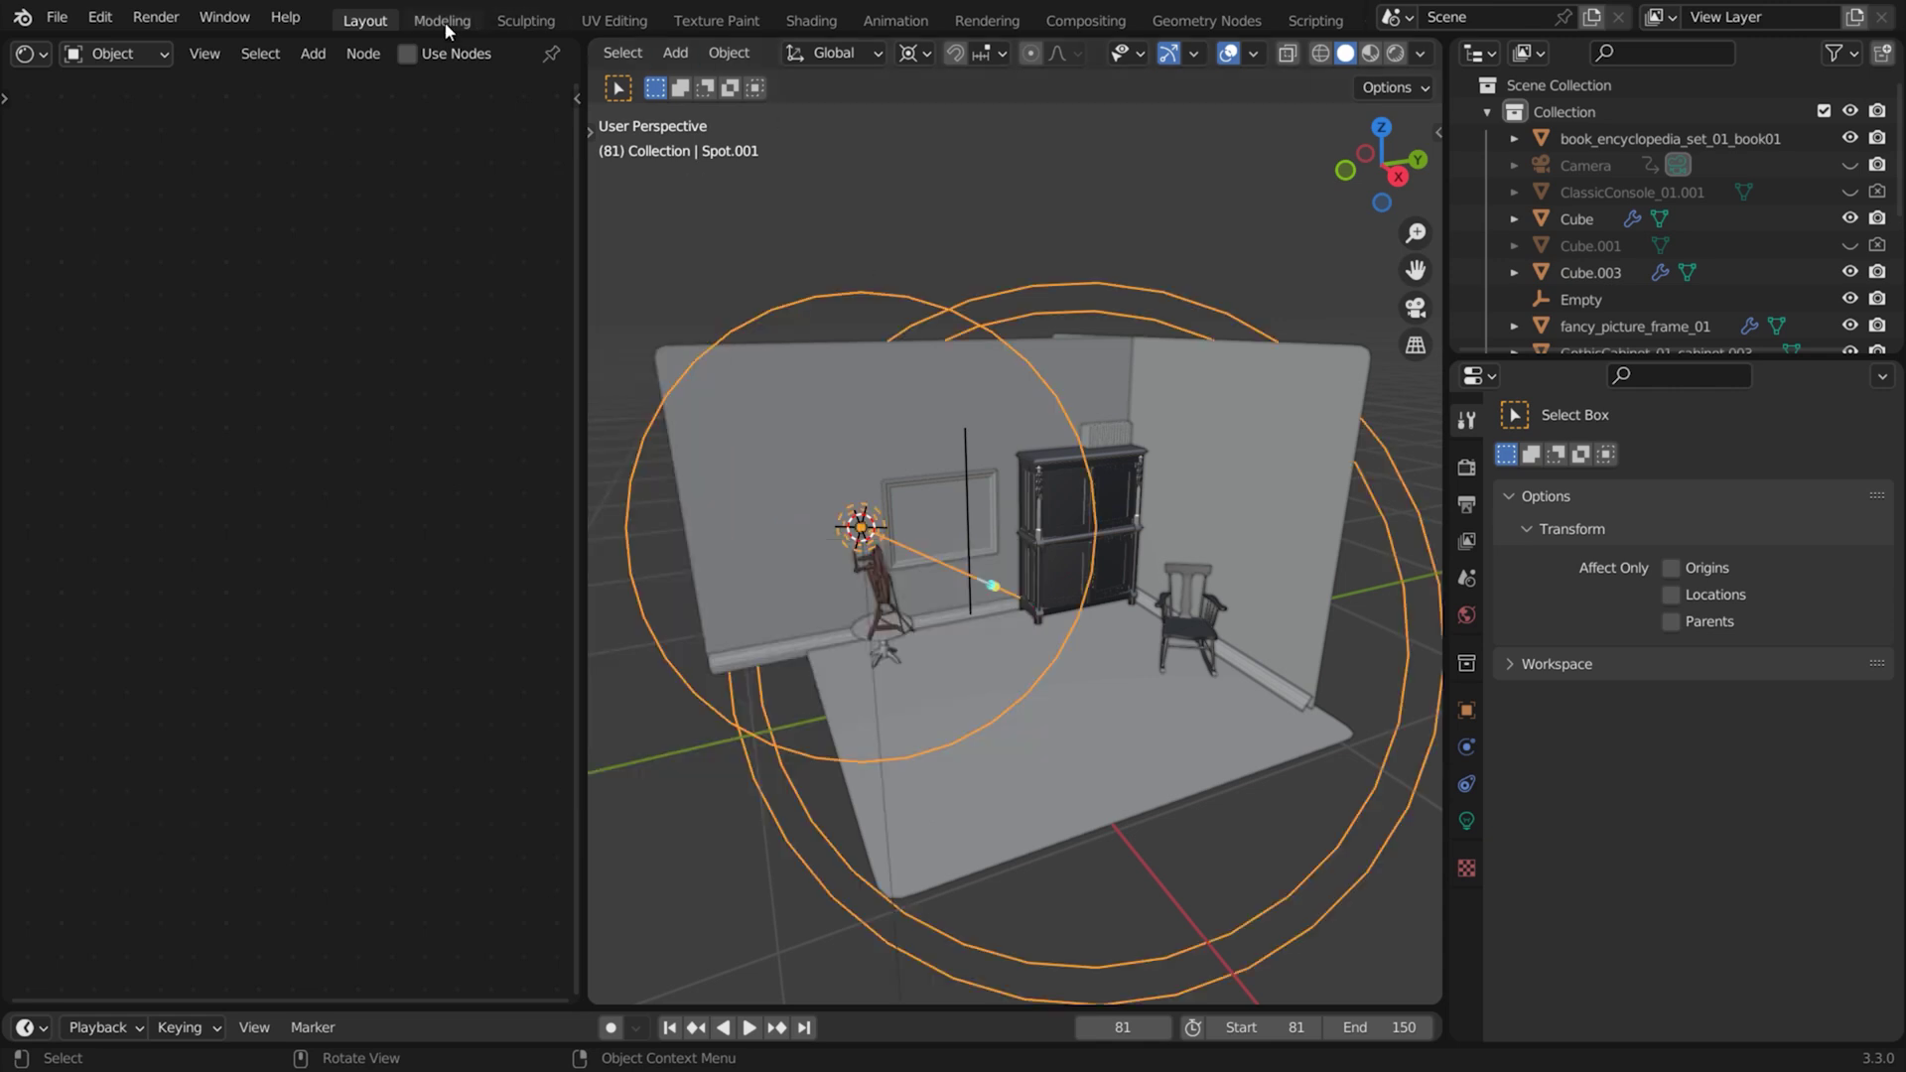
left_click(408, 53)
middle_click_drag(353, 264, 382, 367, "ctrl")
Show the room in rendered shading and raise the spot light's power to 1280 W.
left_click(1396, 54)
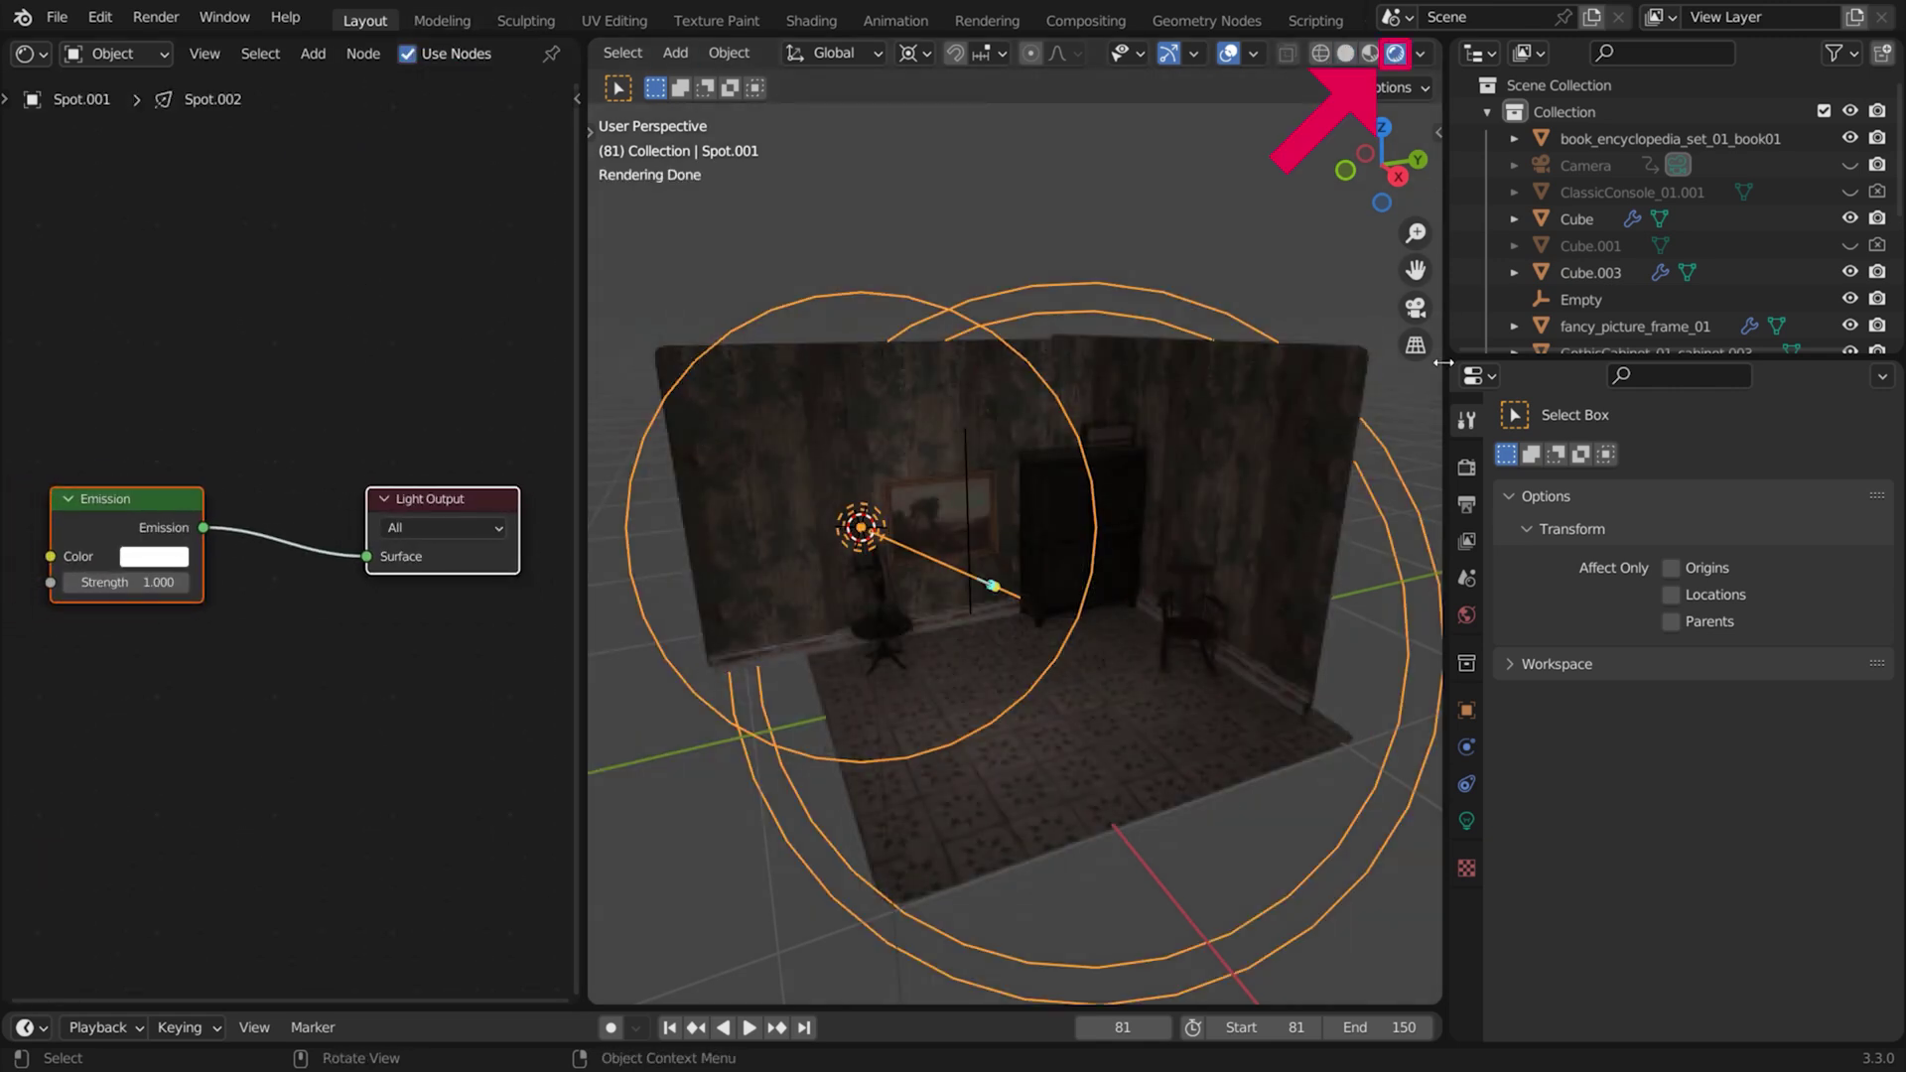
left_click(1466, 820)
left_click(1854, 696)
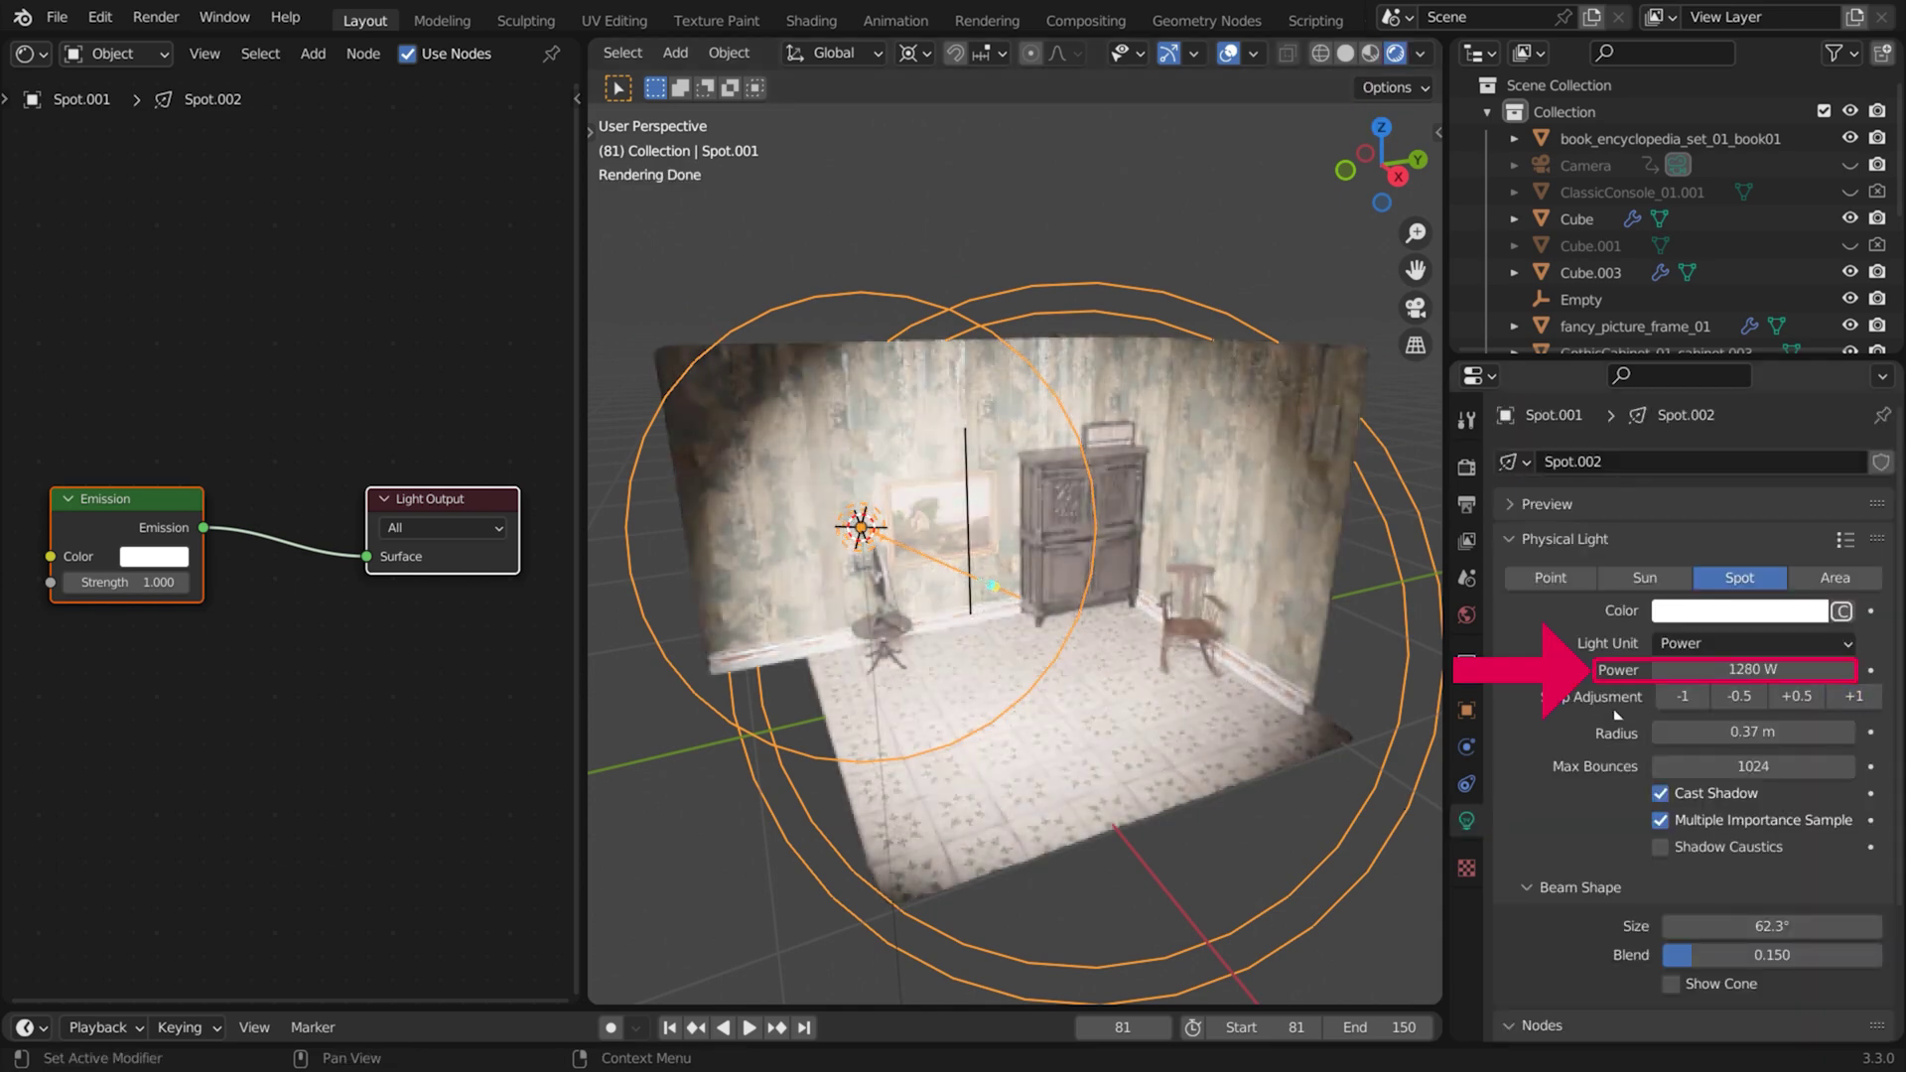
Attach an Image Texture with Mapping and Texture Coordinate nodes to the Emission color and widen the node editor.
left_click_drag(153, 503, 312, 497)
middle_click_drag(327, 427, 319, 328)
key("ctrl+t")
left_click_drag(584, 685, 814, 685)
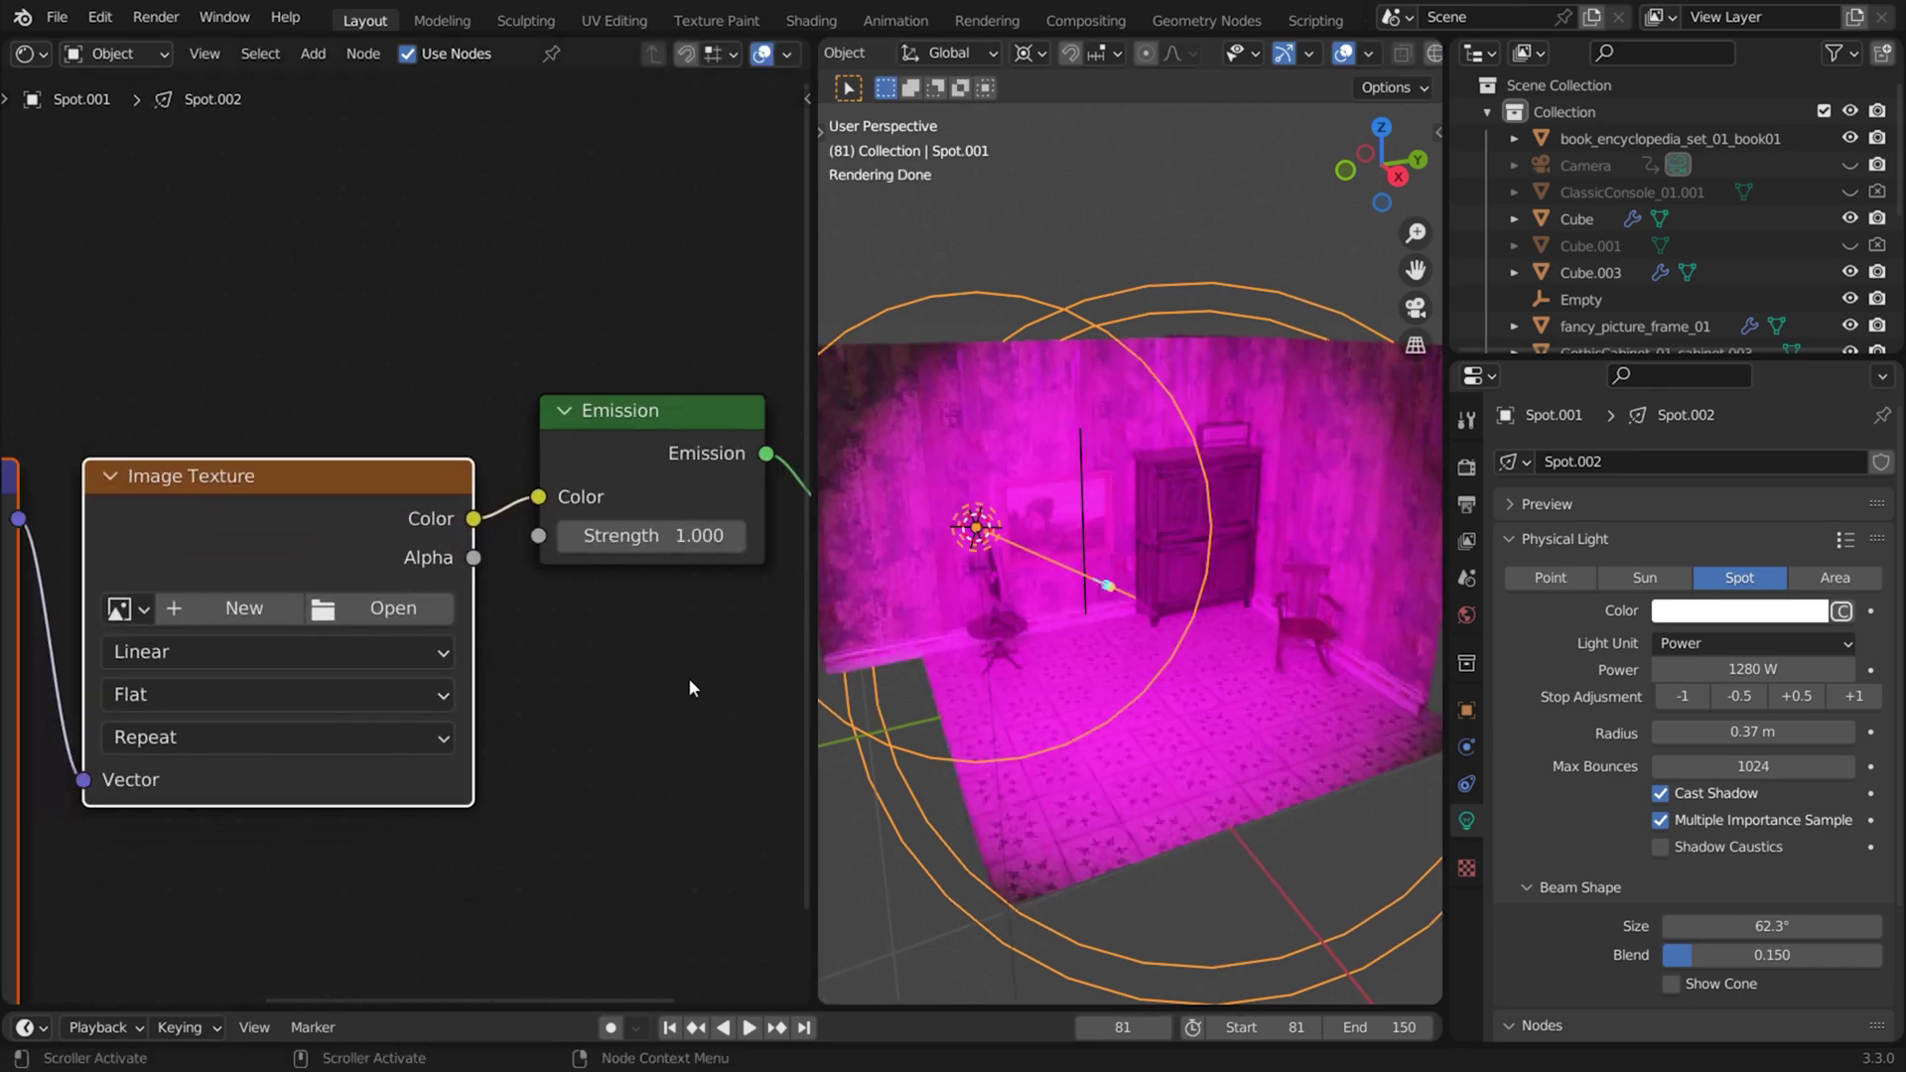
Load the movie "Pexels Videos 2620 Leaves from below.mp4" into the Image Texture node.
left_click(358, 611)
double_click(943, 466)
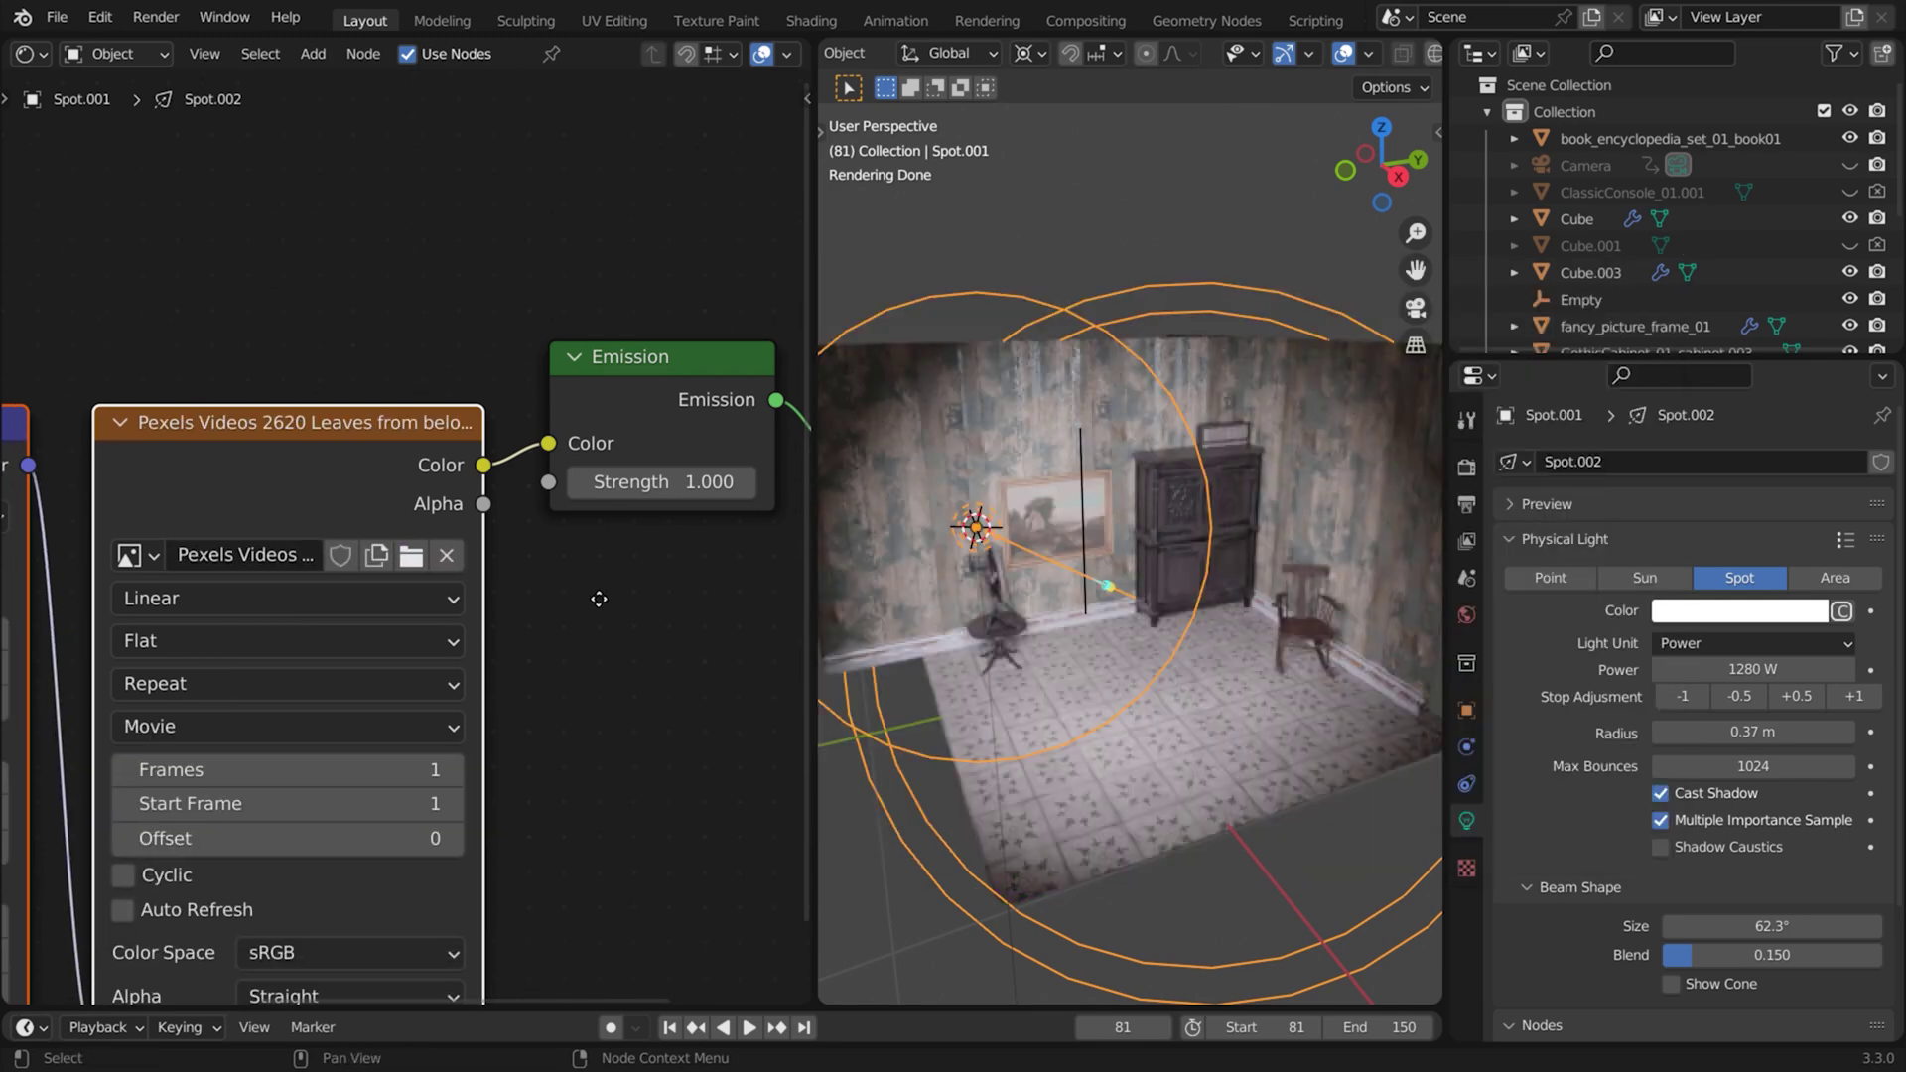
middle_click_drag(598, 601, 595, 527)
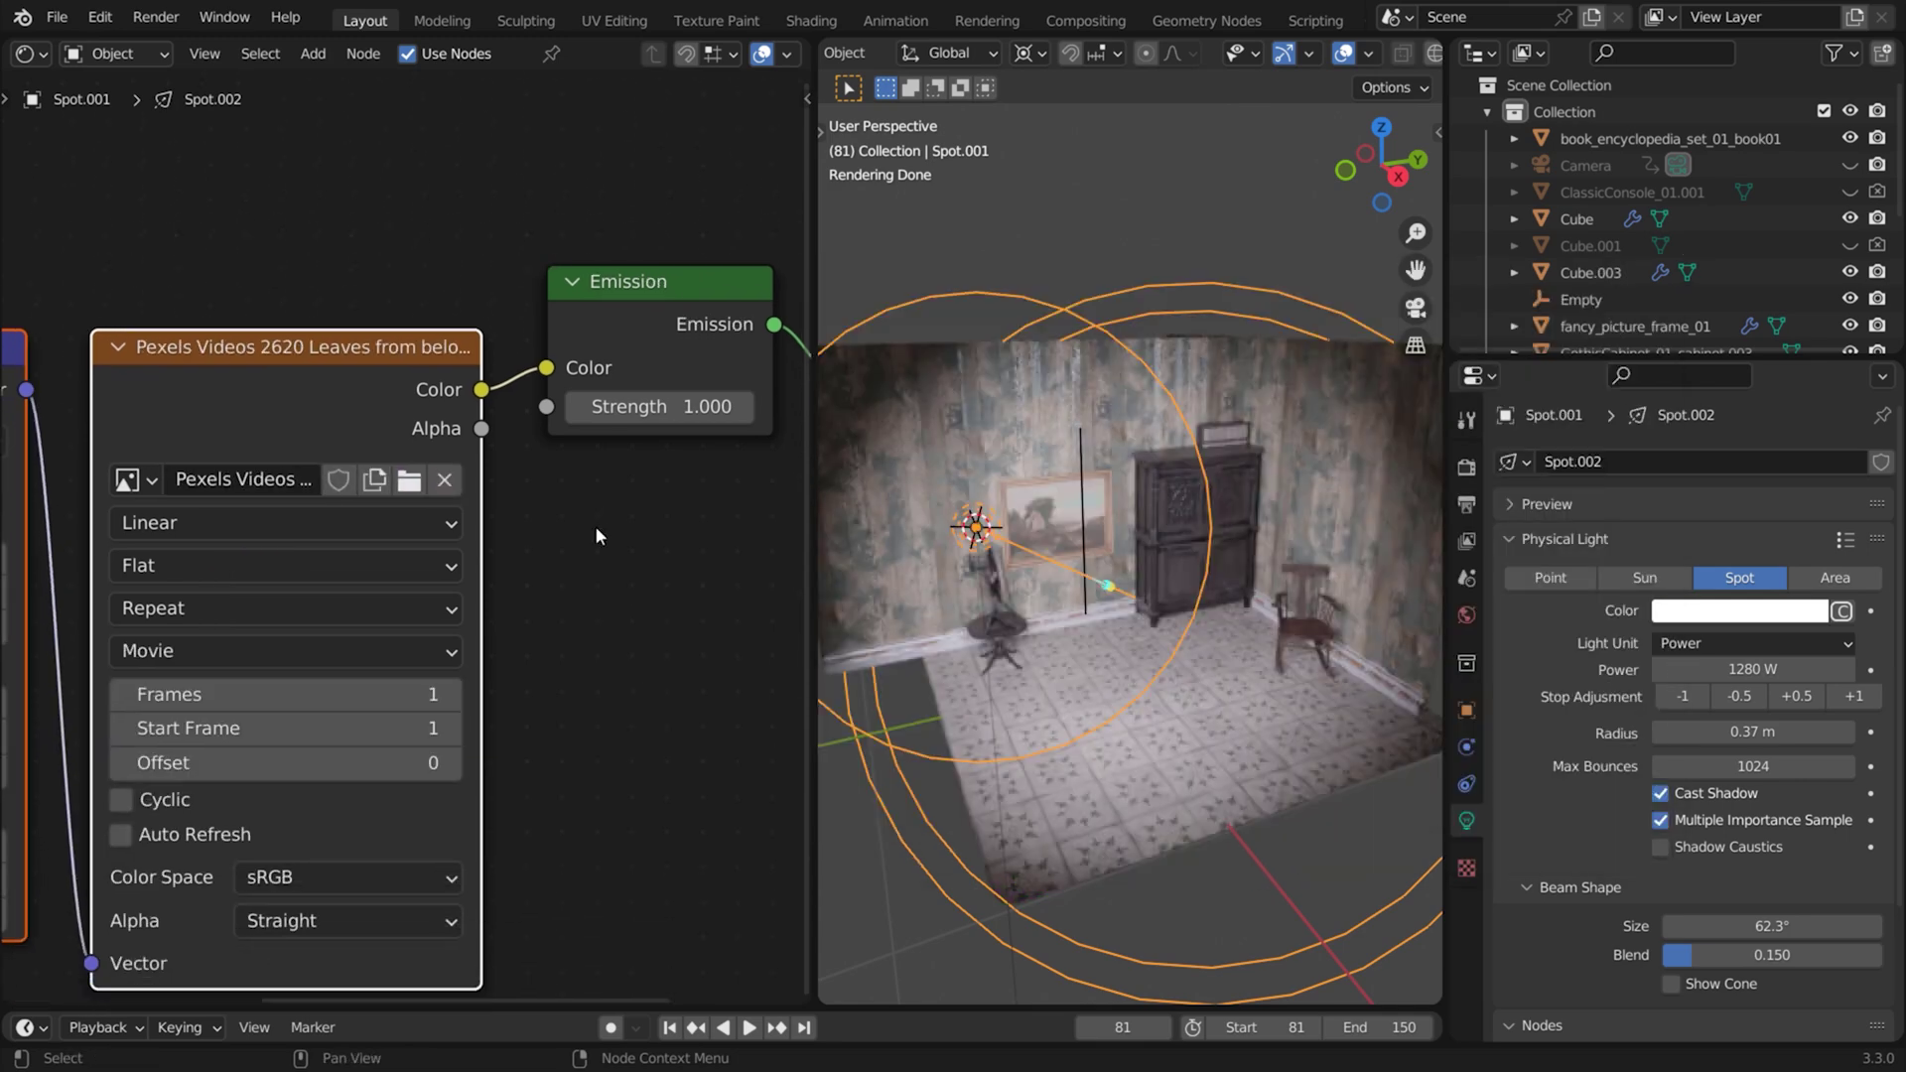
Match the movie texture's frame count to its full length of 374 frames and enable Auto Refresh.
key("n")
left_click_drag(502, 665, 261, 665)
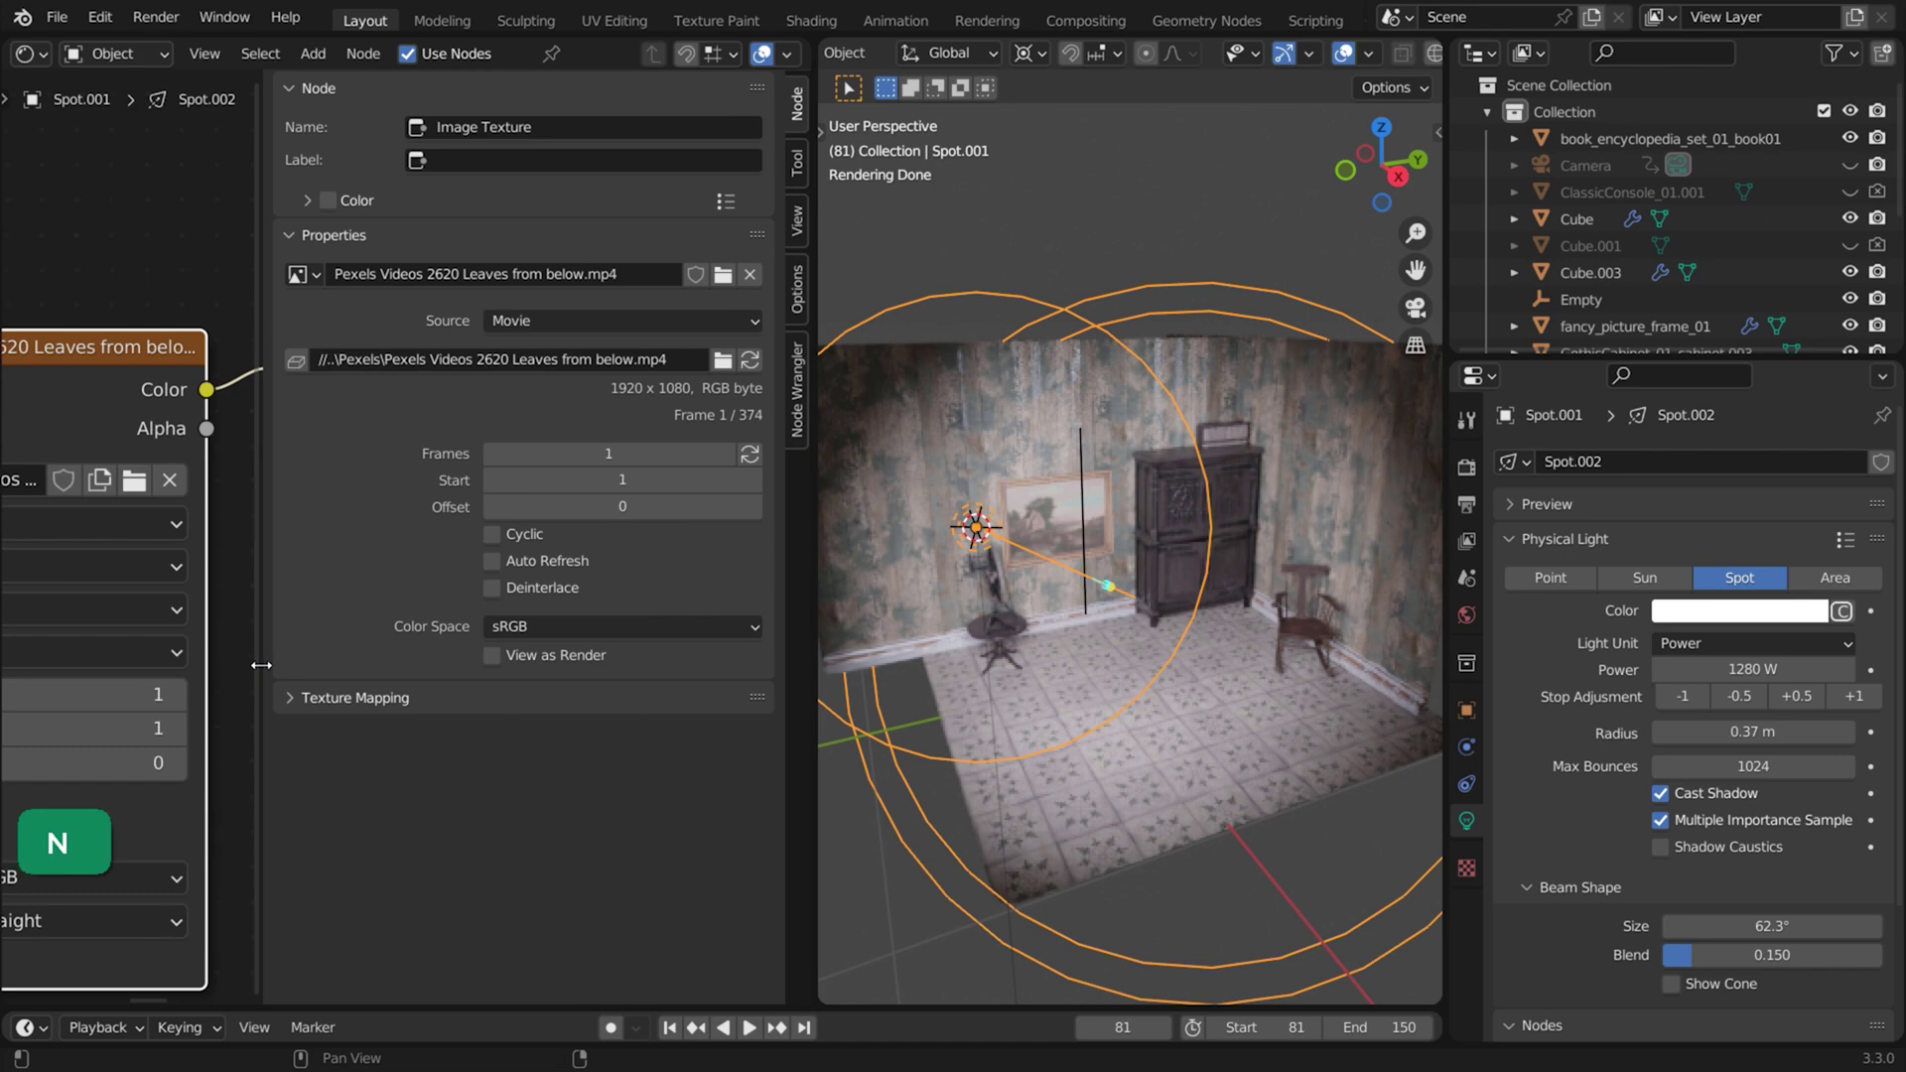
left_click(755, 462)
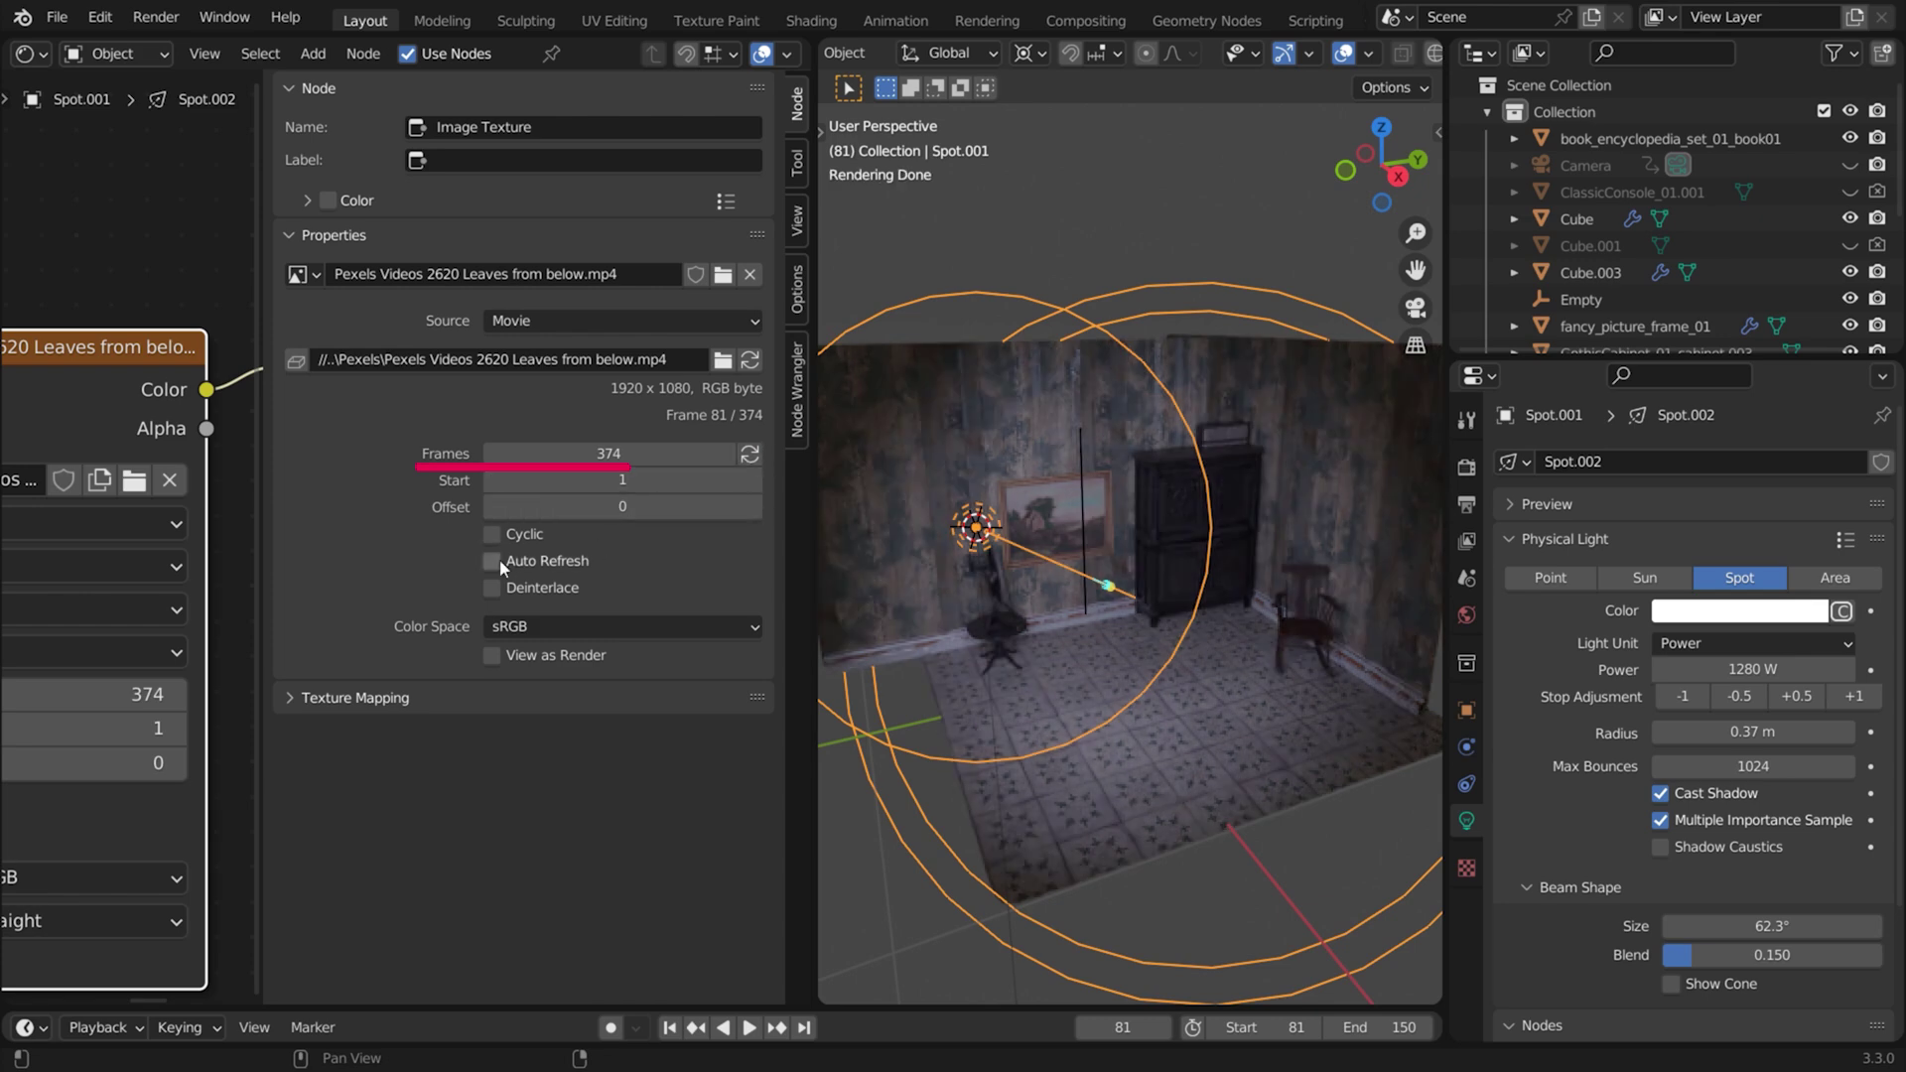
left_click(494, 561)
key("n")
Connect the Texture Coordinate node's Normal output to the Mapping node's Vector input in place of UV.
scroll(316, 449, "left", 5, "shift")
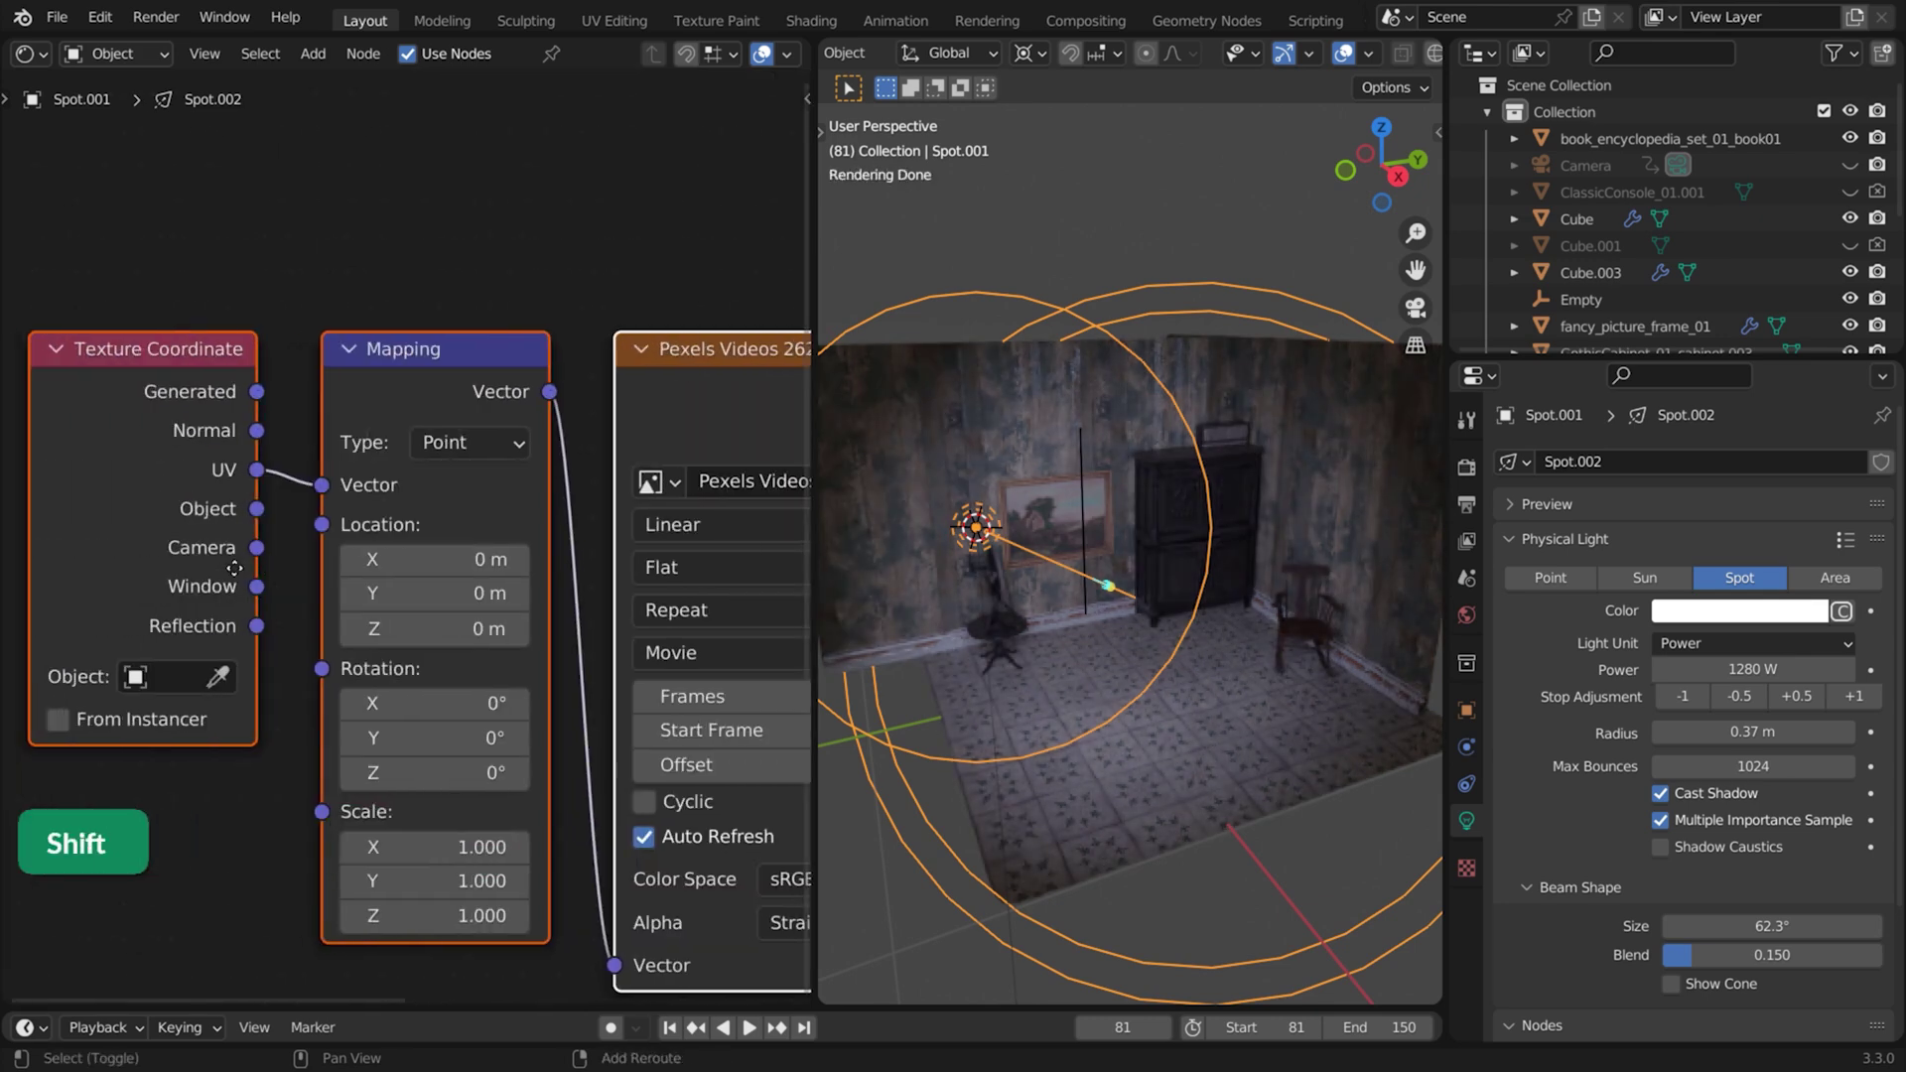
left_click_drag(385, 492, 388, 486)
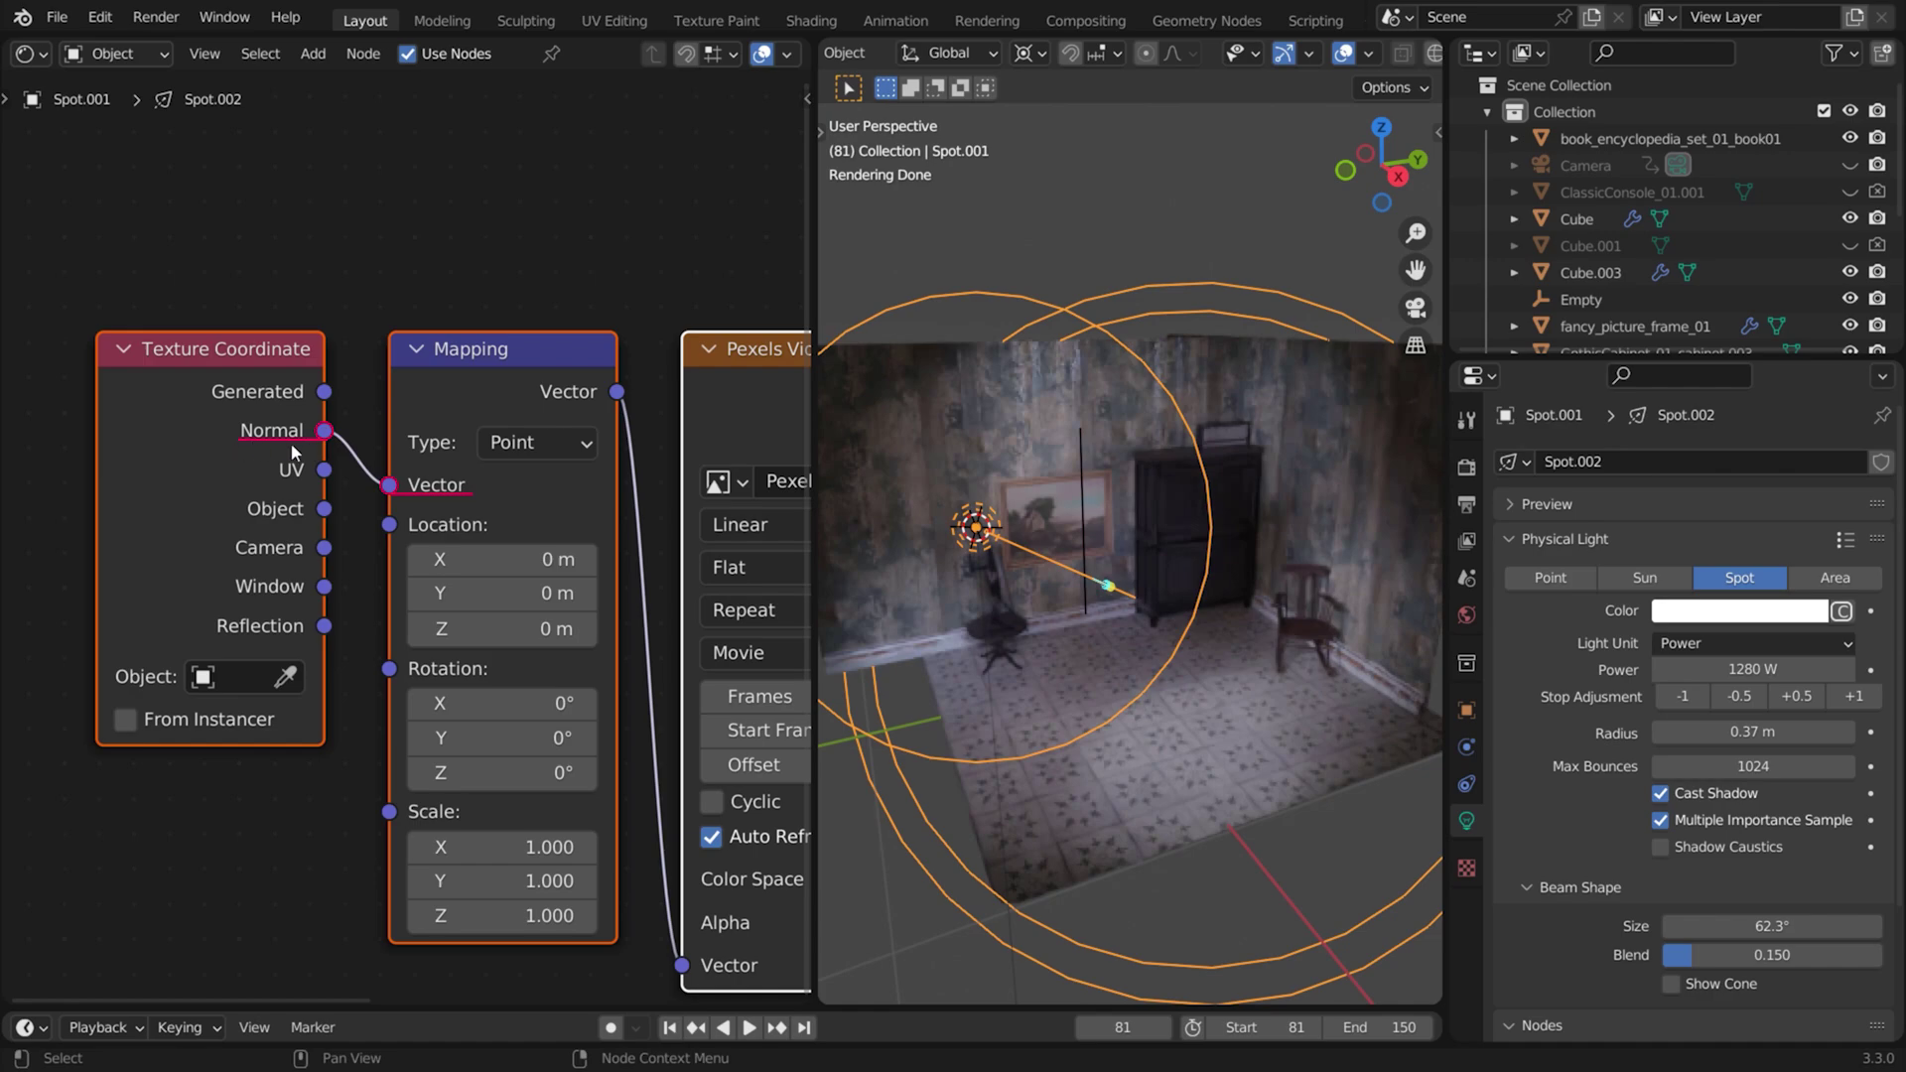
Enlarge the 3D viewport and reduce the spot light's radius to 0.04 m for sharper leaf shadows.
left_click_drag(813, 457, 34, 457)
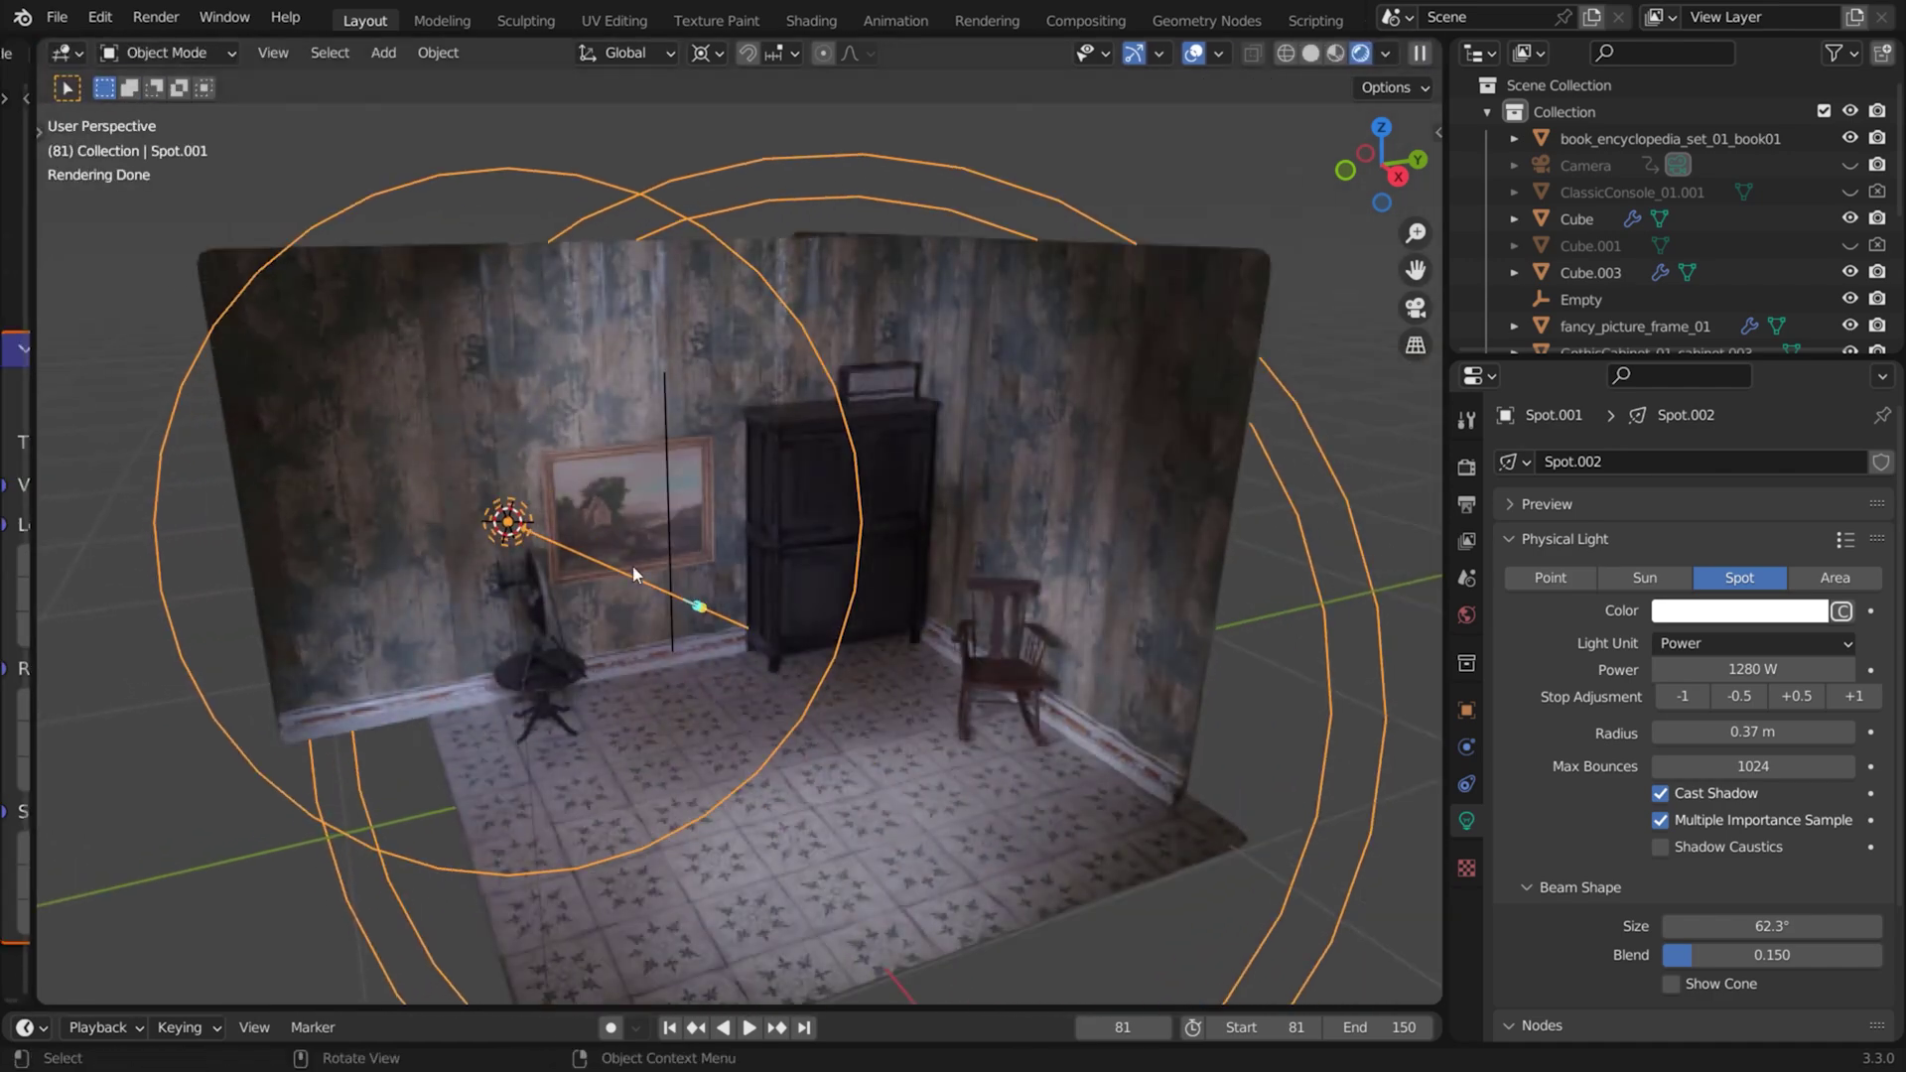
middle_click_drag(732, 549, 671, 479, "ctrl")
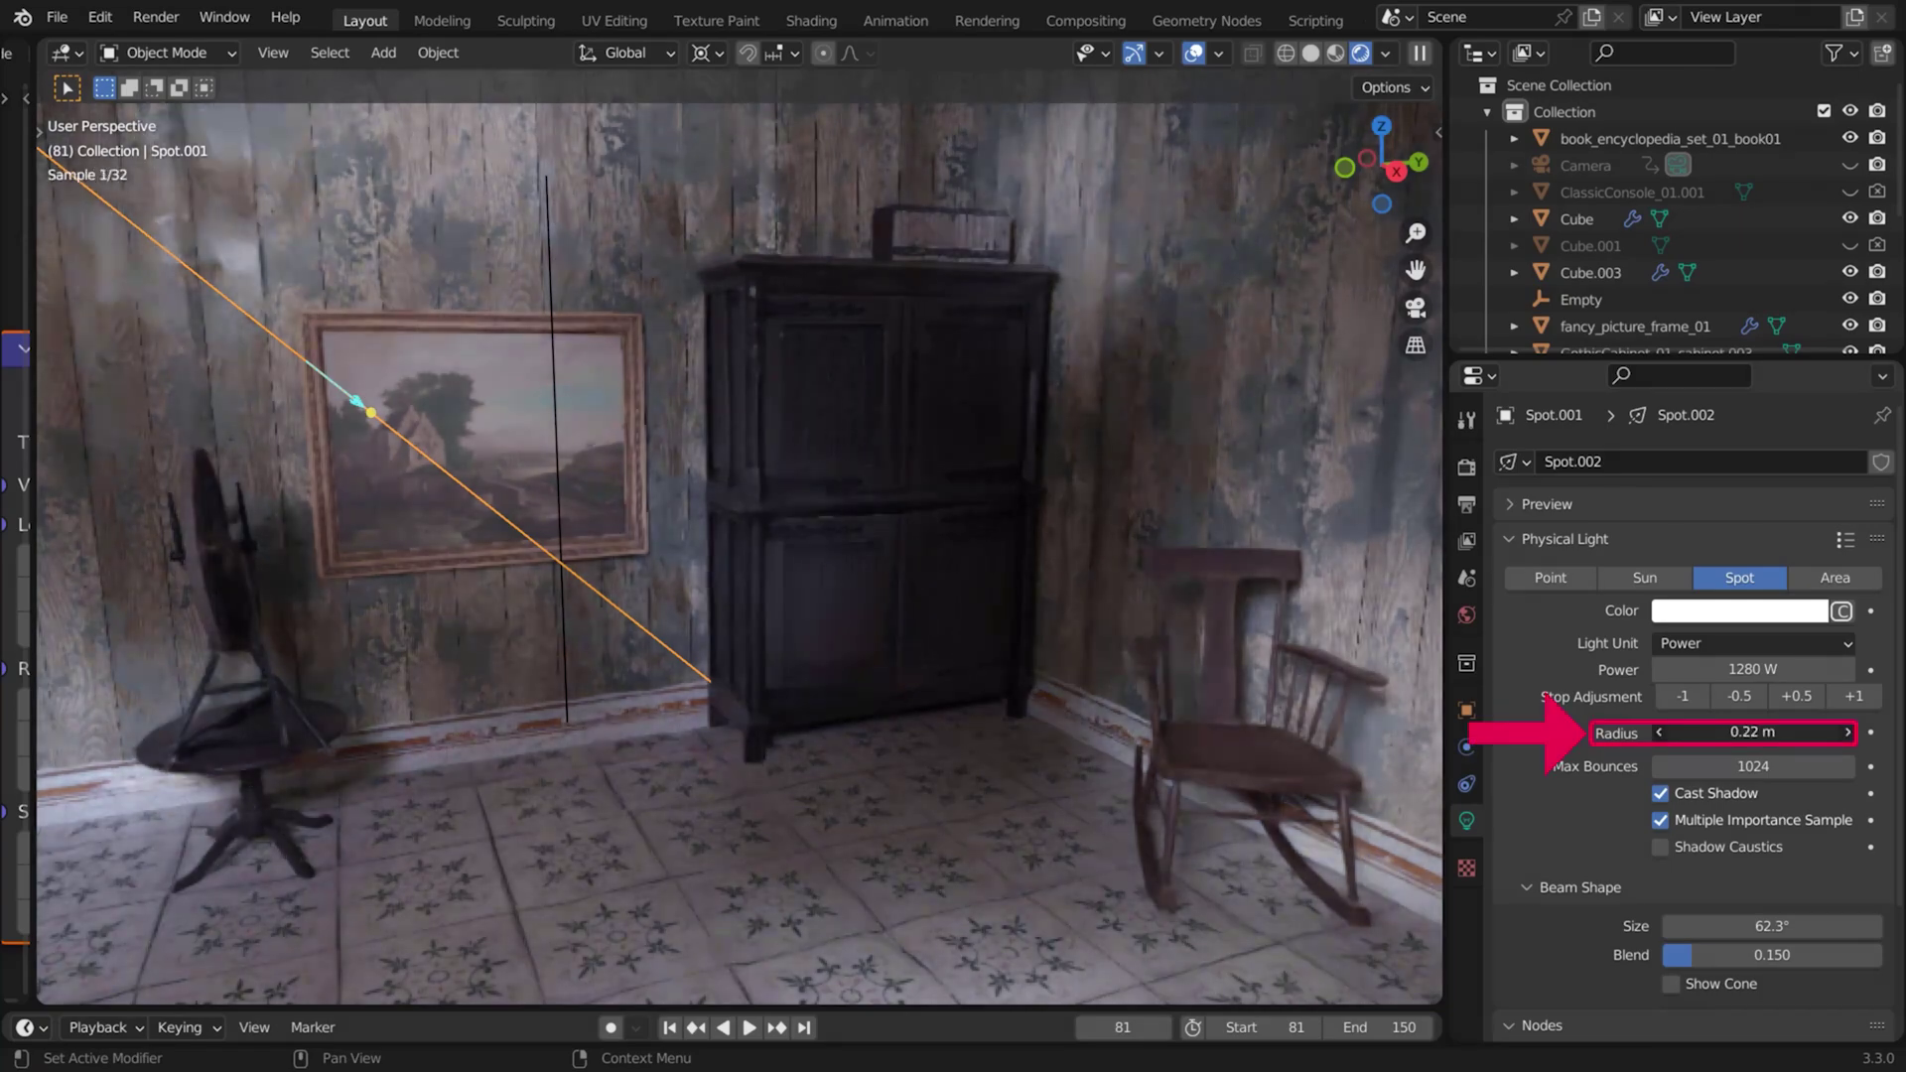
left_click_drag(1753, 731, 1693, 732)
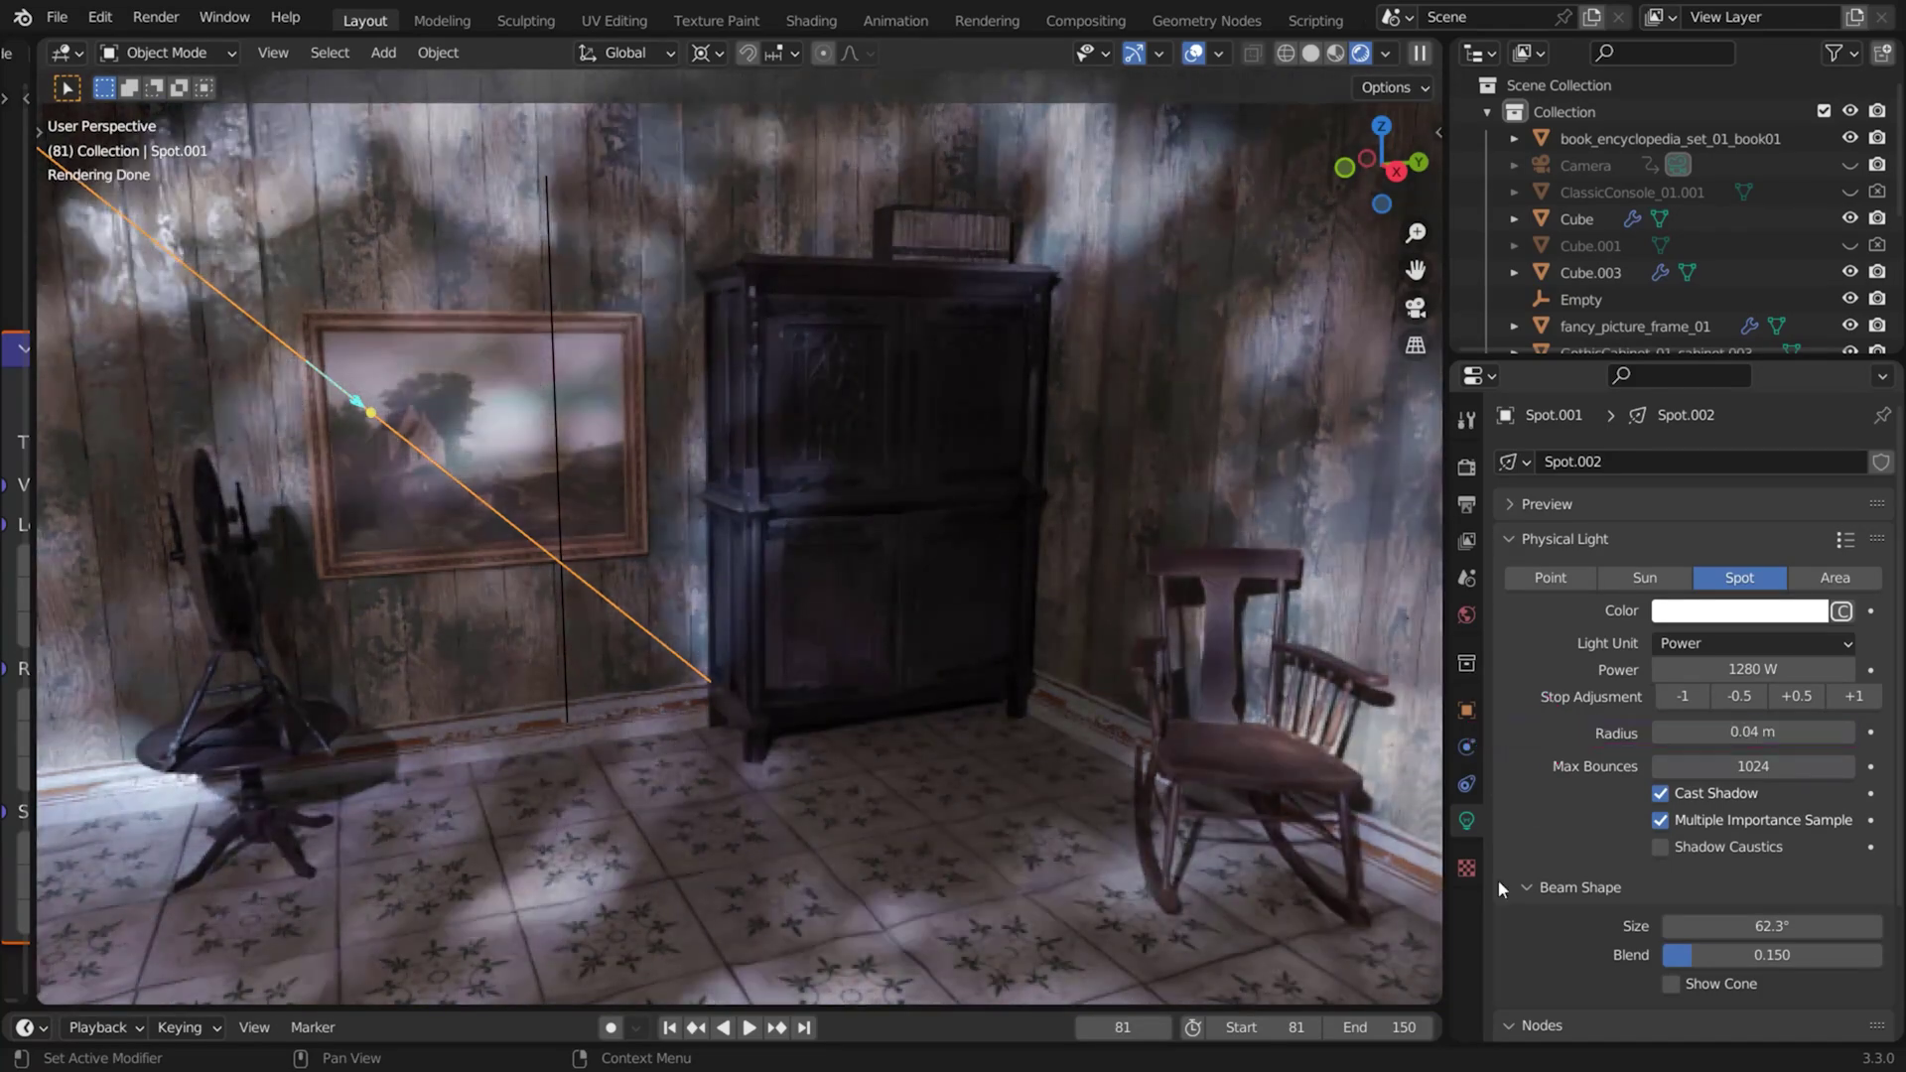
middle_click_drag(1498, 880, 1338, 916, "ctrl")
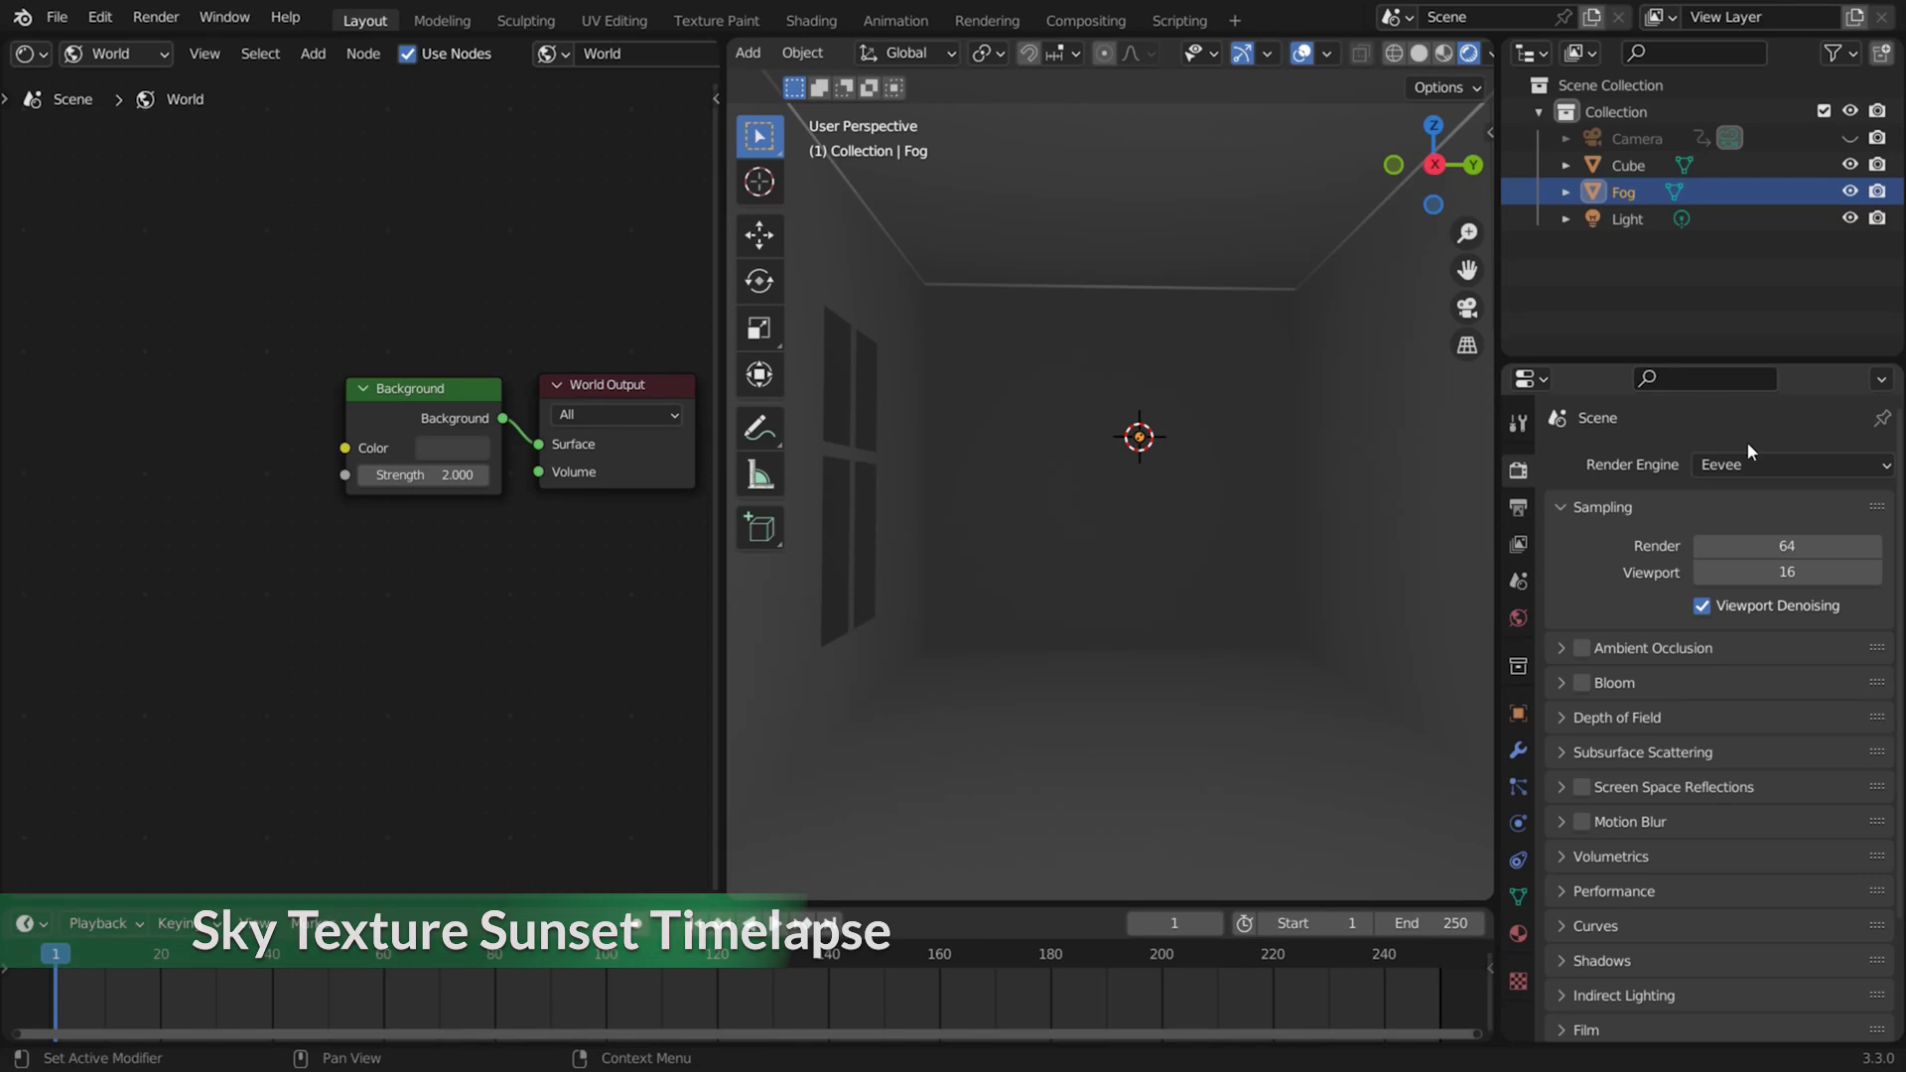
Set the render engine of the window room scene to Cycles and open its World settings.
left_click(1752, 464)
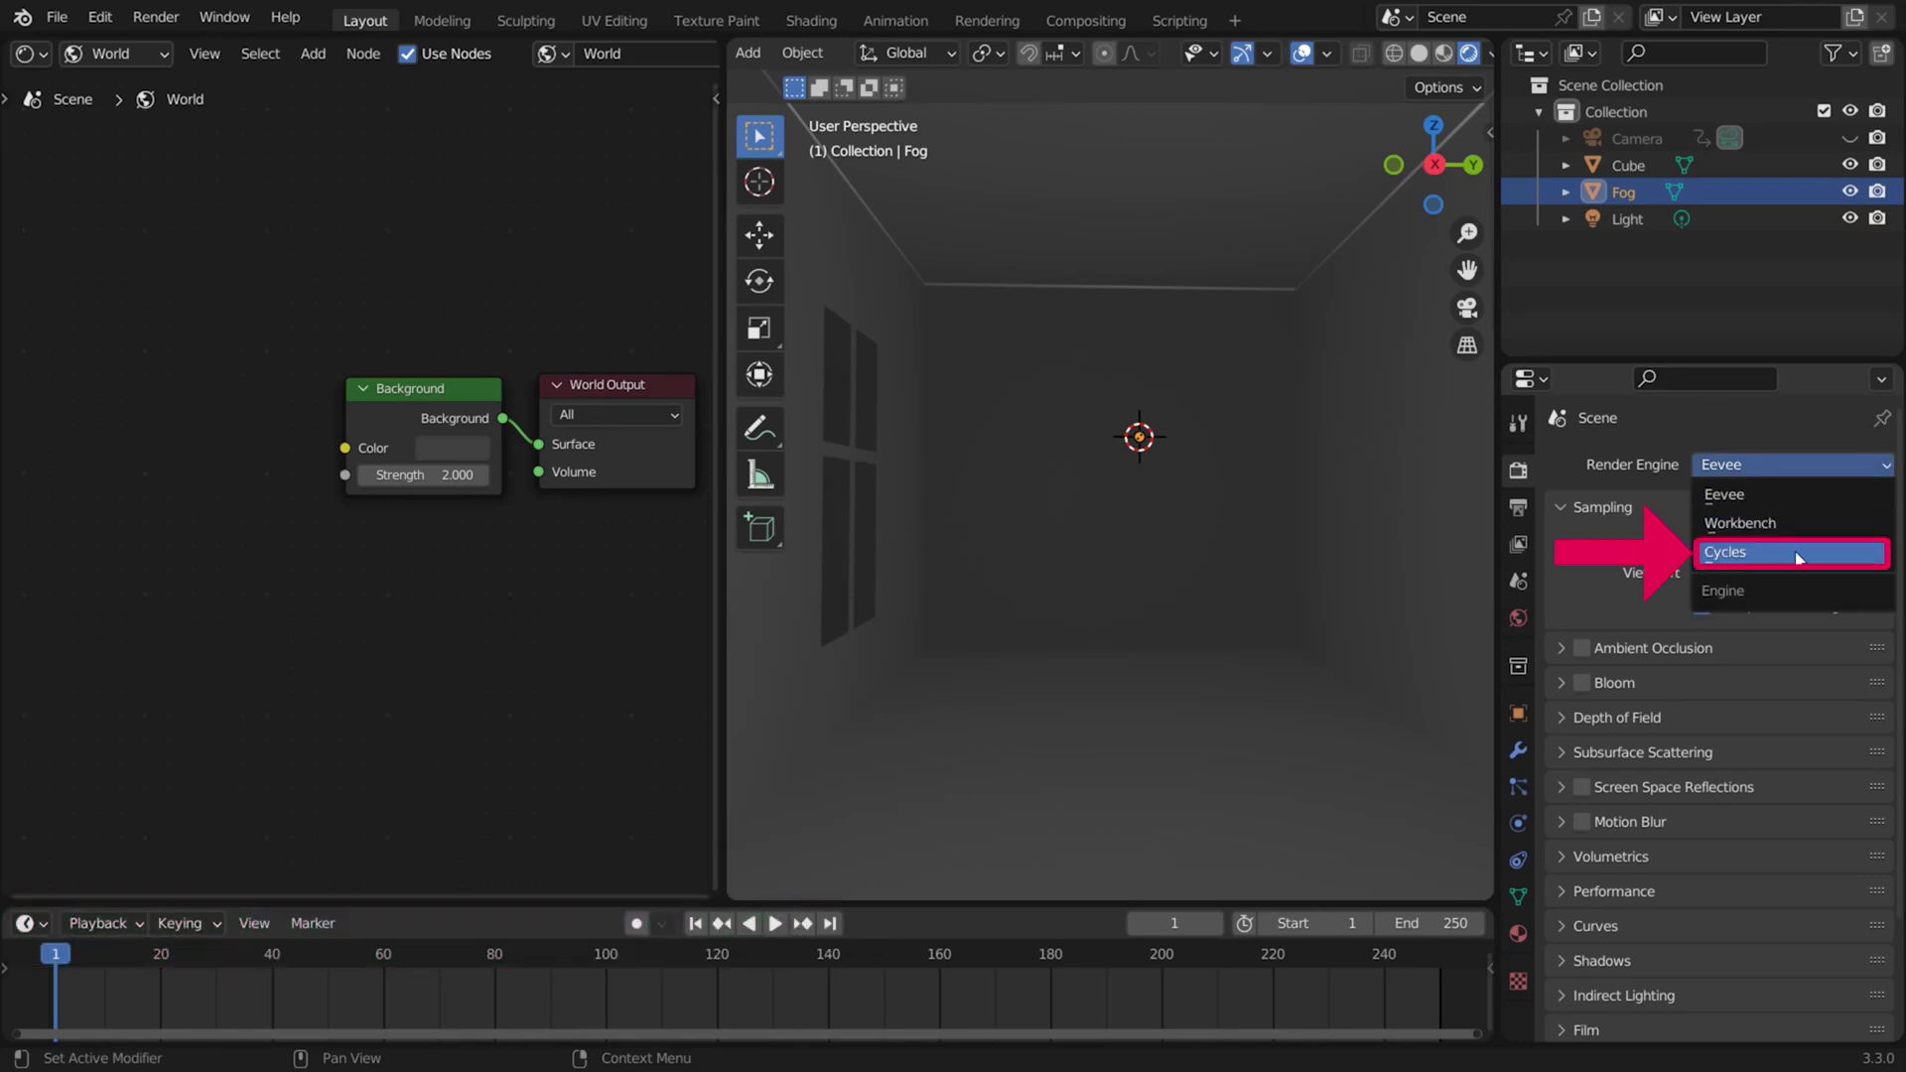
left_click(1799, 556)
left_click(1516, 618)
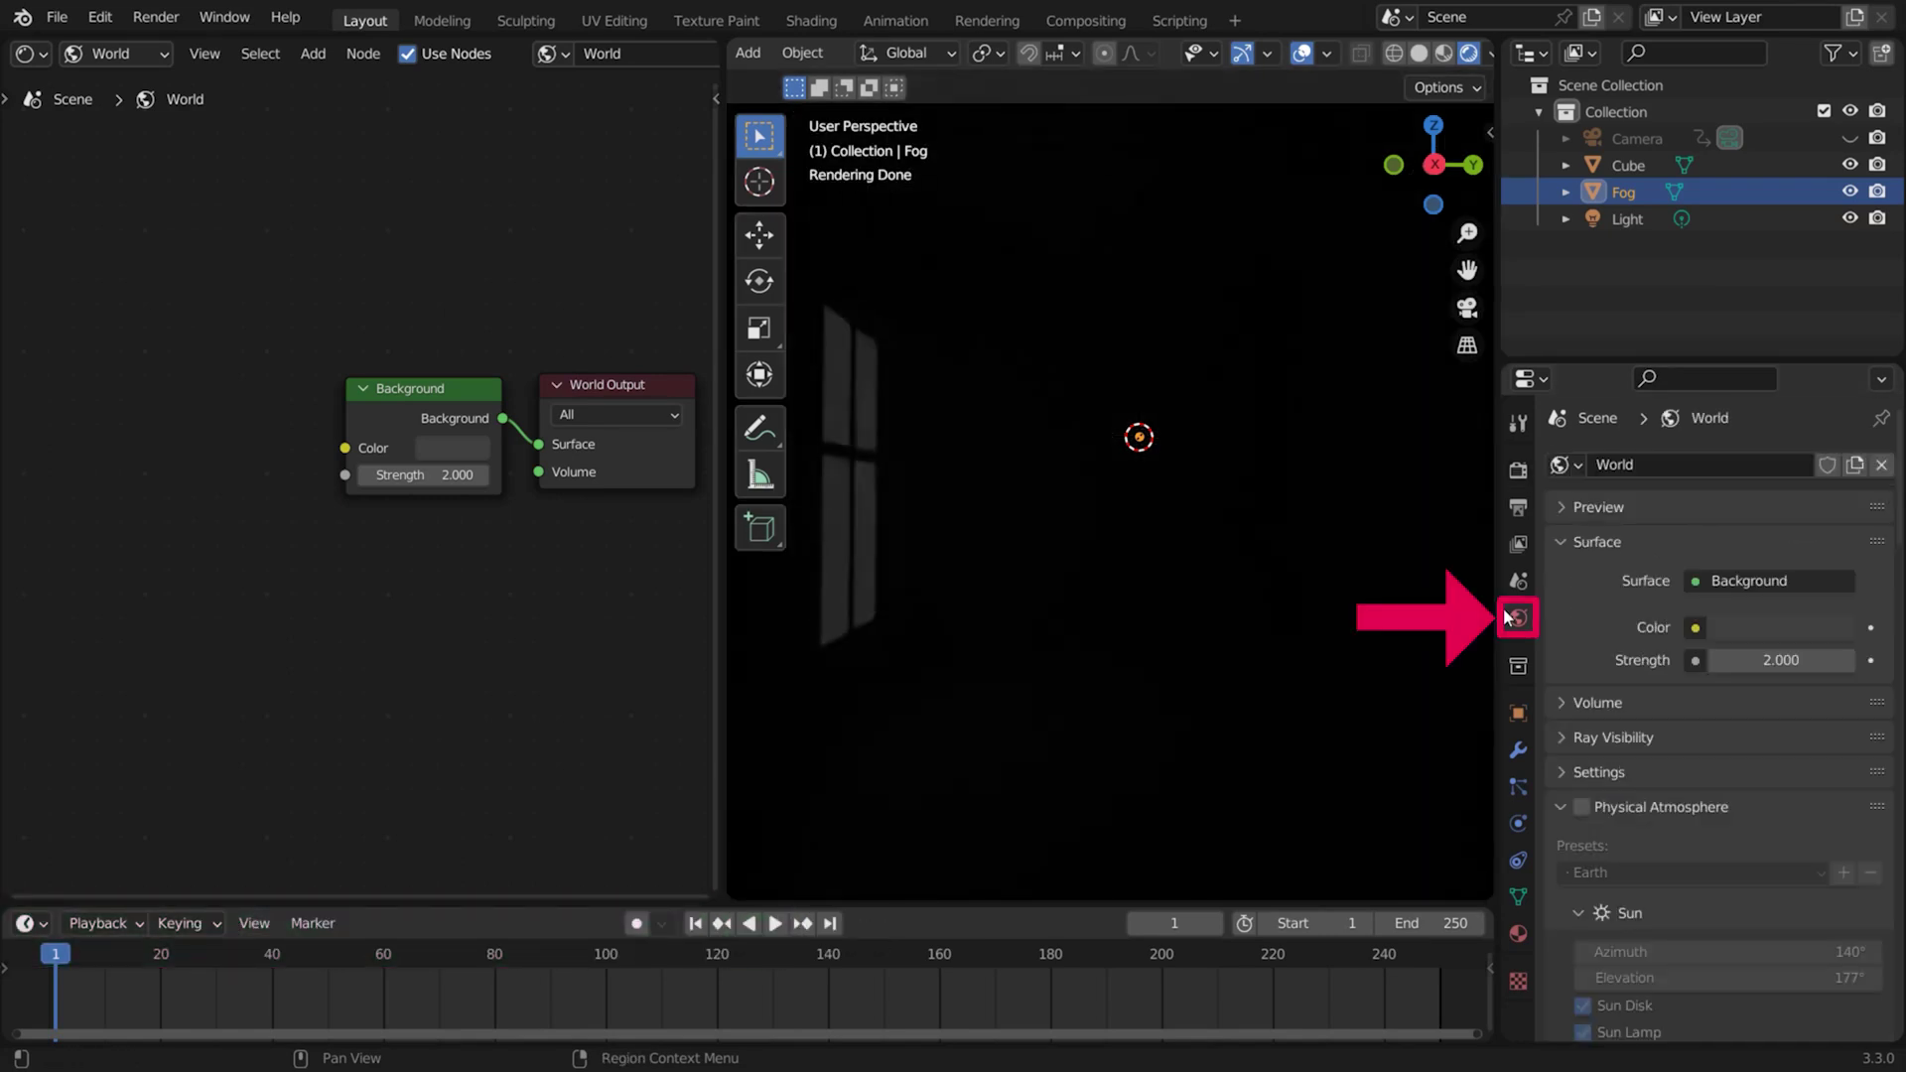
Feed a Nishita Sky Texture into the window room's world background color.
left_click(1695, 629)
left_click(1168, 925)
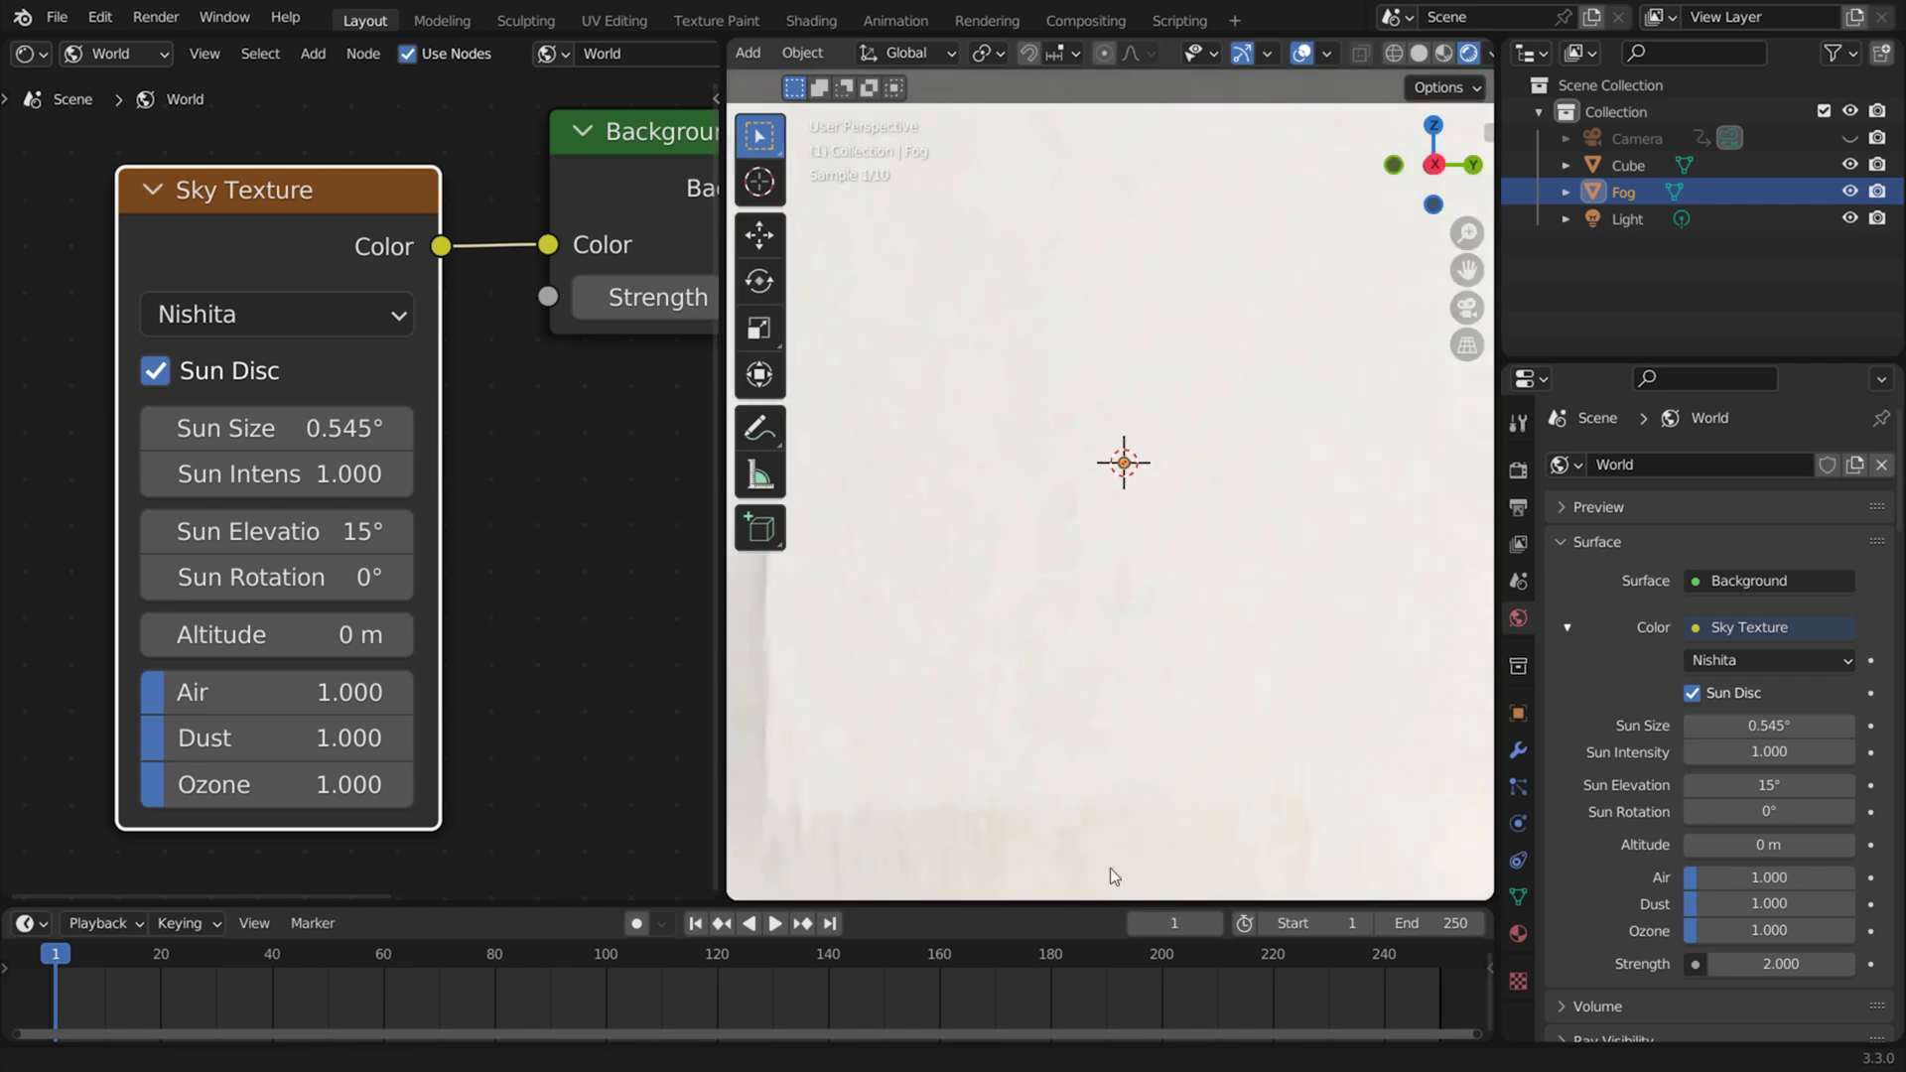
mouse_move(1115, 881)
middle_mouse_down()
mouse_move(1191, 794)
mouse_move(1307, 735)
mouse_move(1366, 753)
mouse_move(1048, 734)
mouse_move(1121, 466)
middle_mouse_up()
scroll(1122, 459, "up", 5)
scroll(1122, 459, "up", 3)
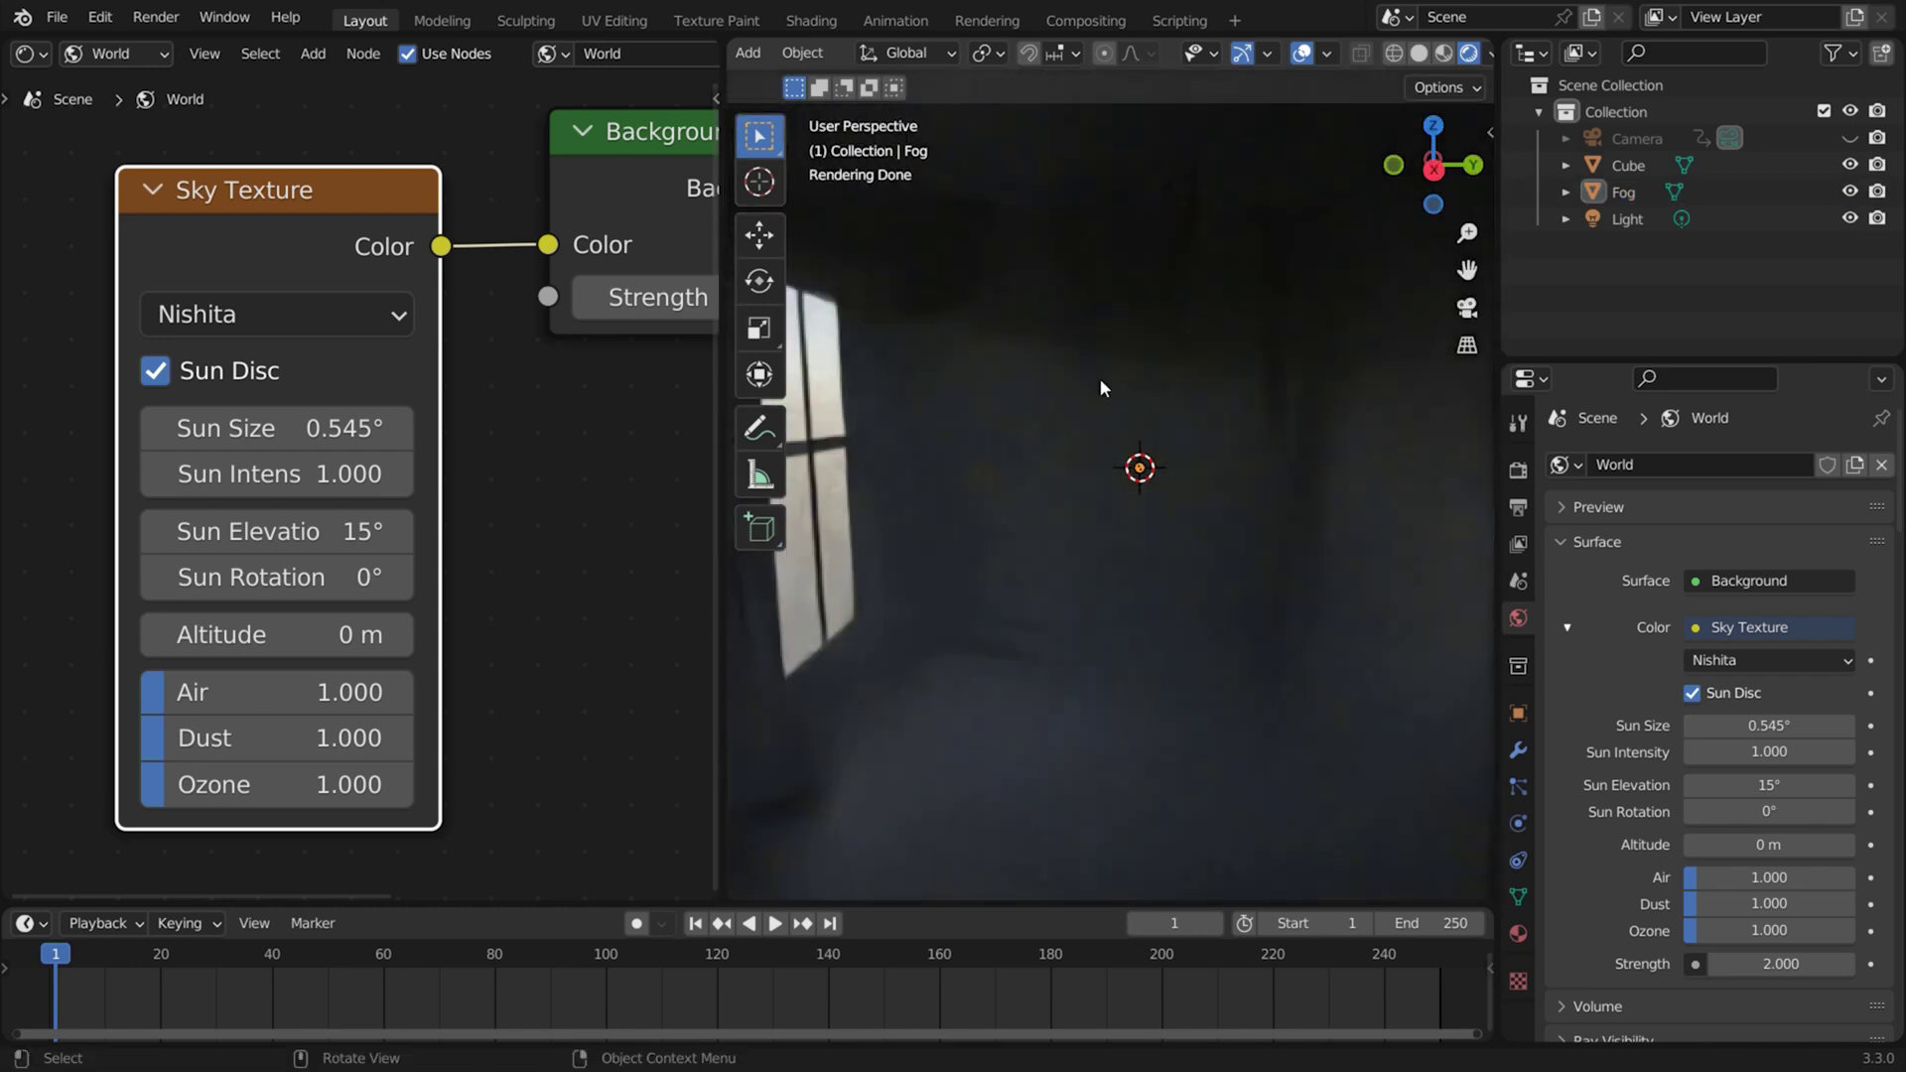
Set the Sky Texture's sun rotation to 195° so sunlight enters the room through the window.
left_click_drag(338, 577, 370, 576)
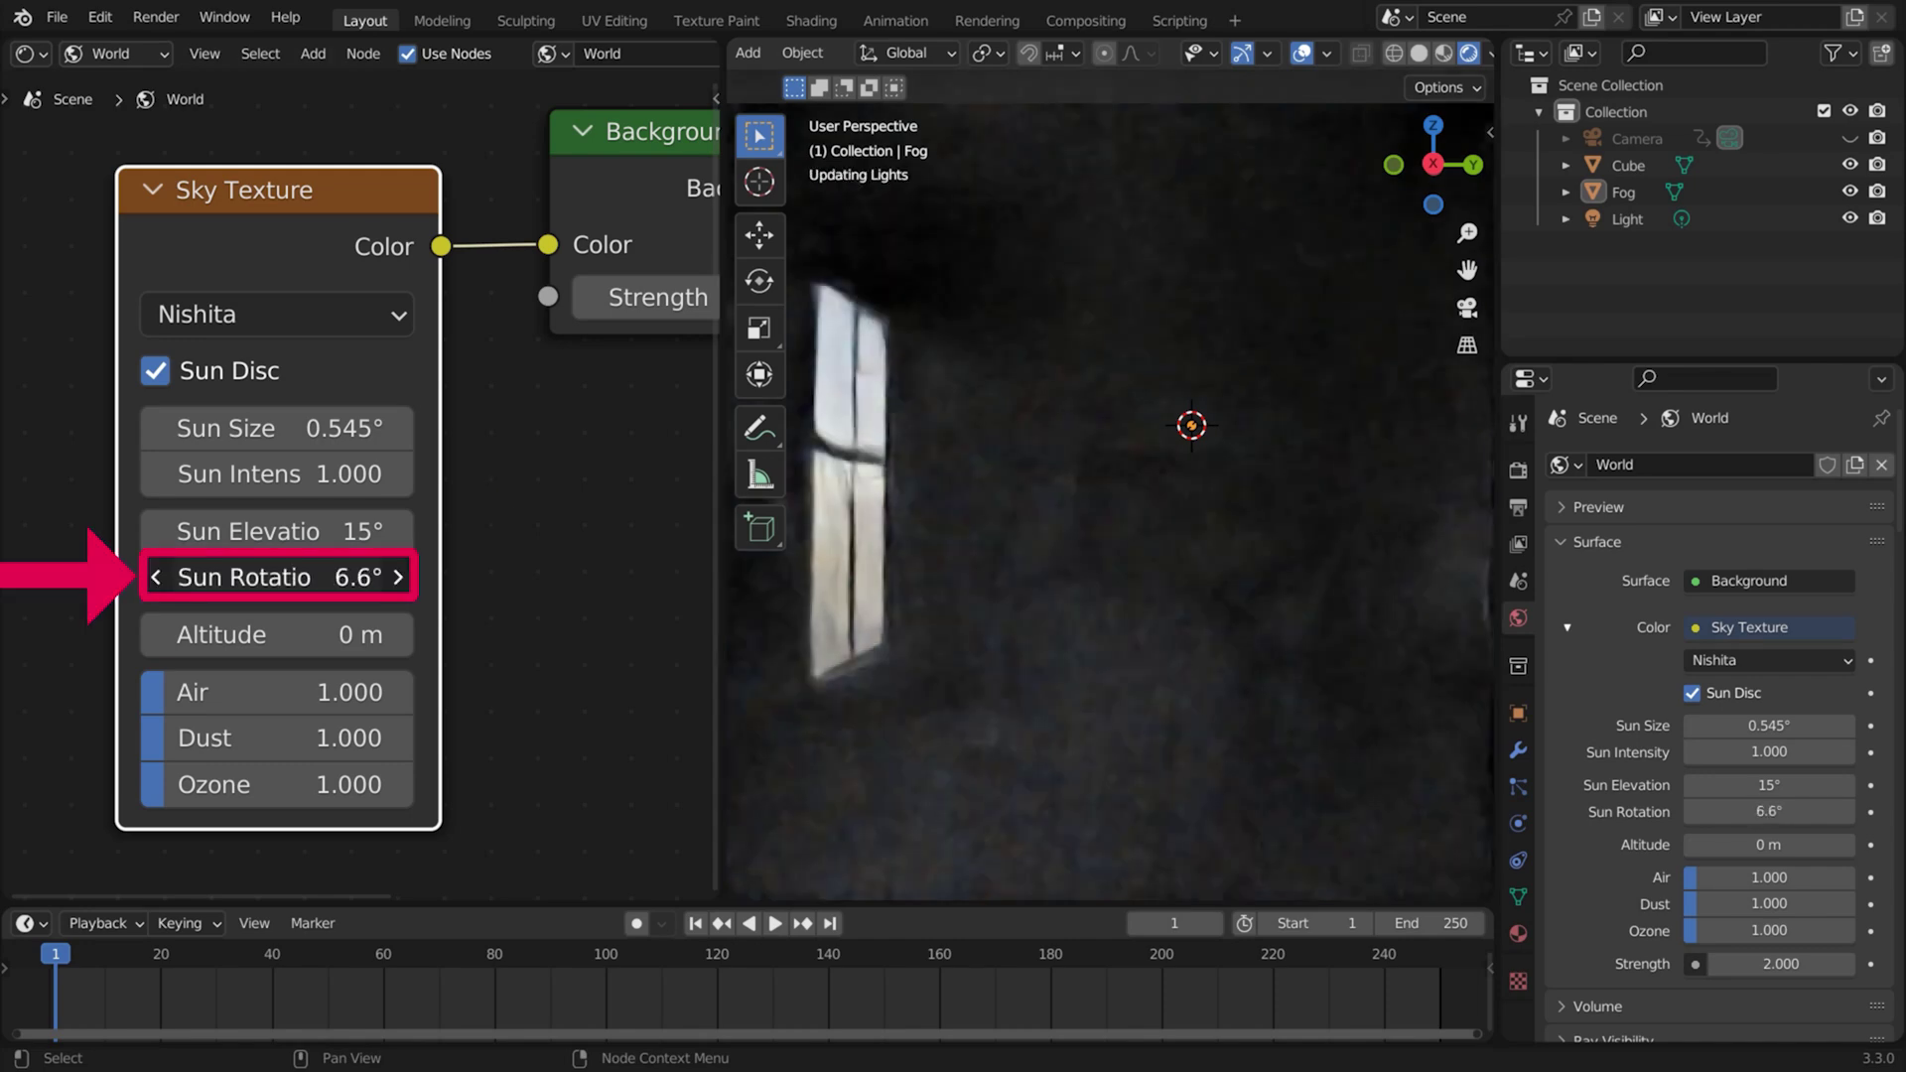
left_click_drag(570, 577, 1088, 651)
Add a Solidify modifier with a 0.2 m thickness to the room cube.
left_click(1075, 649)
left_click(1518, 750)
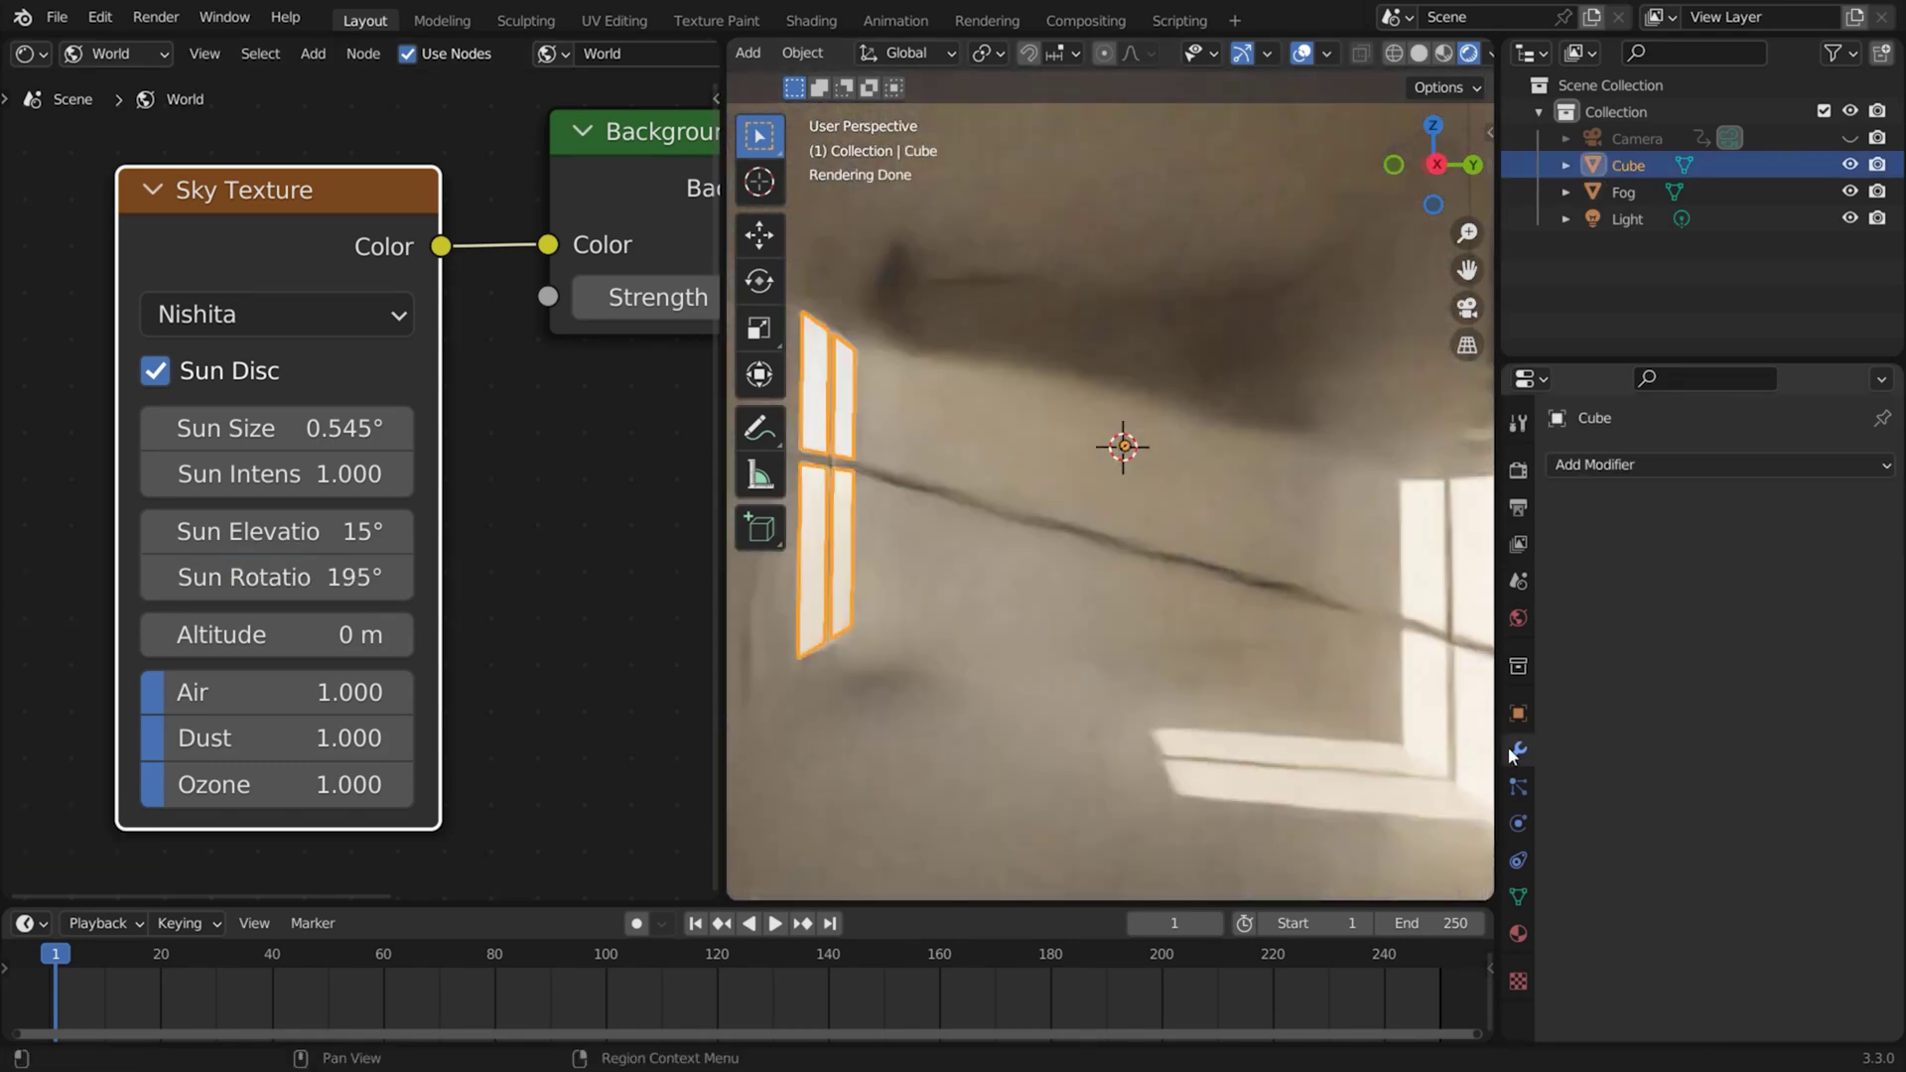
left_click(1628, 464)
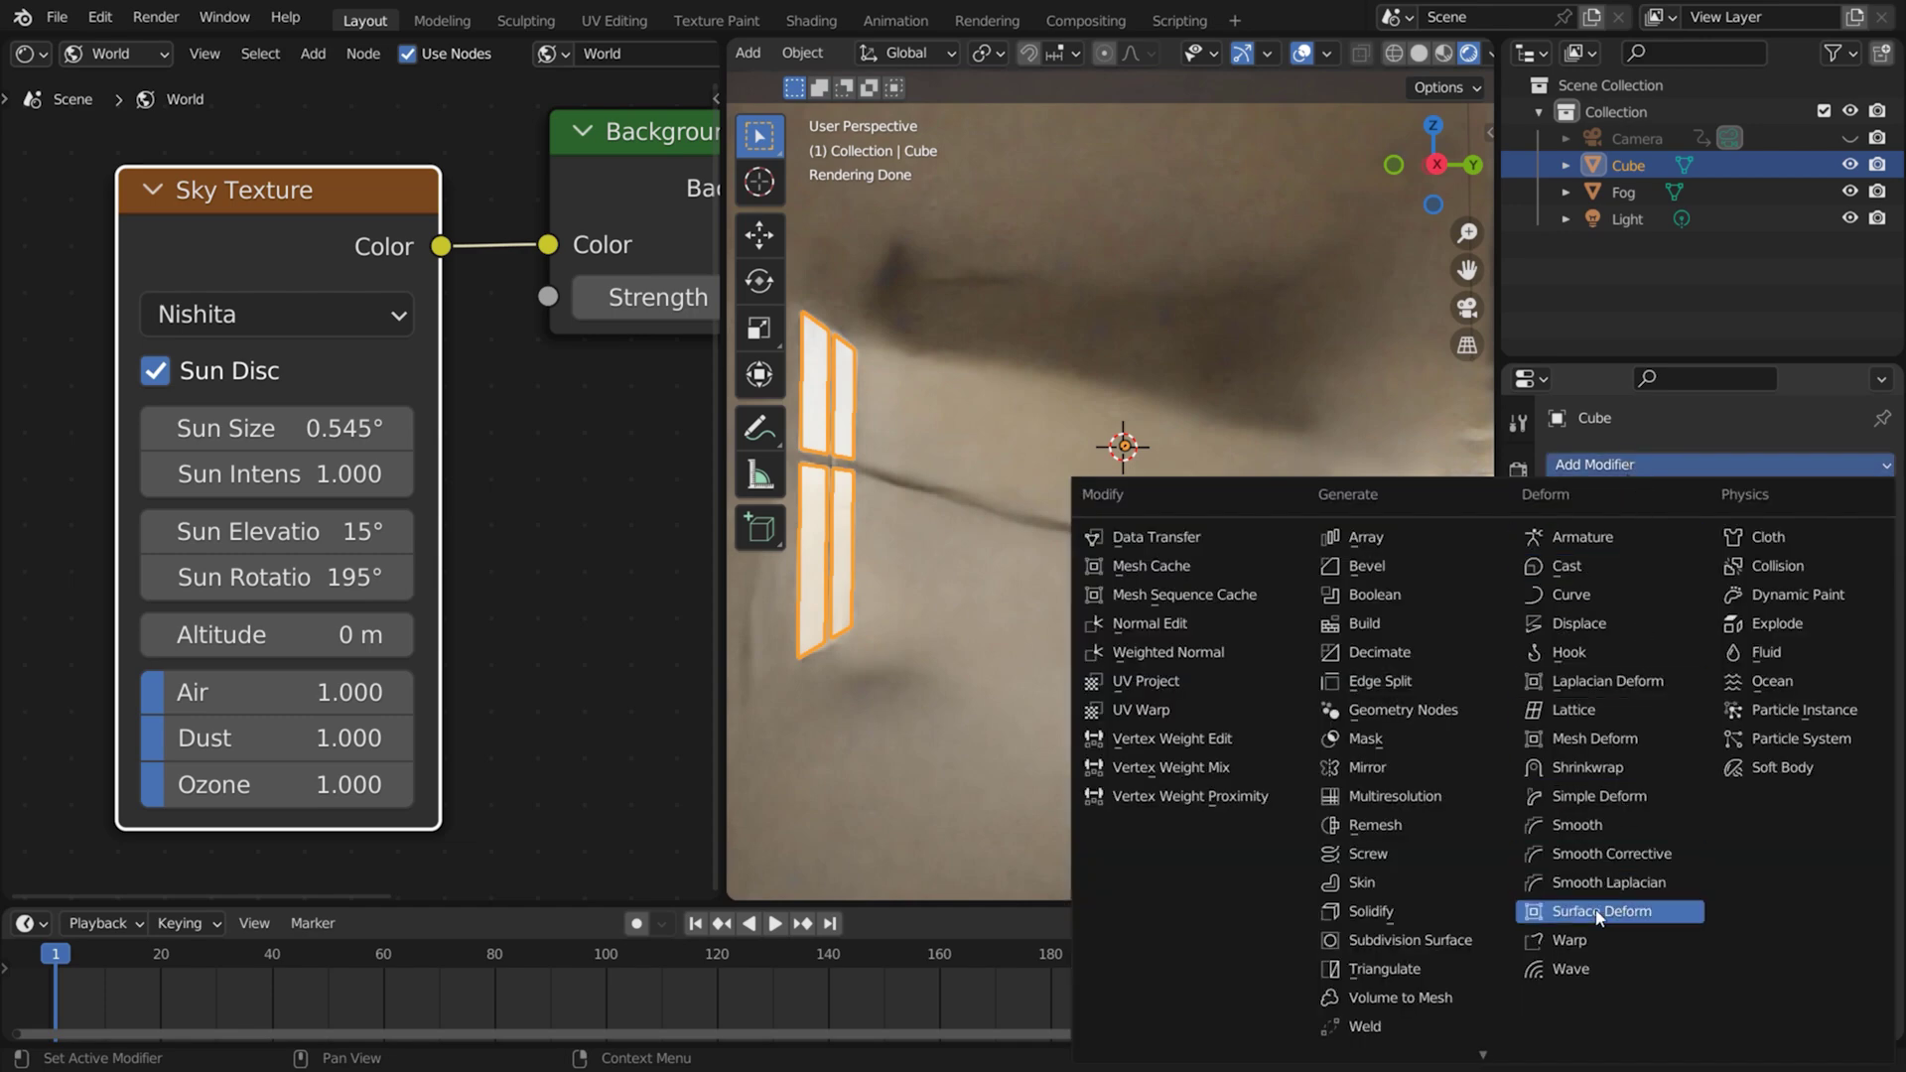
left_click(1371, 911)
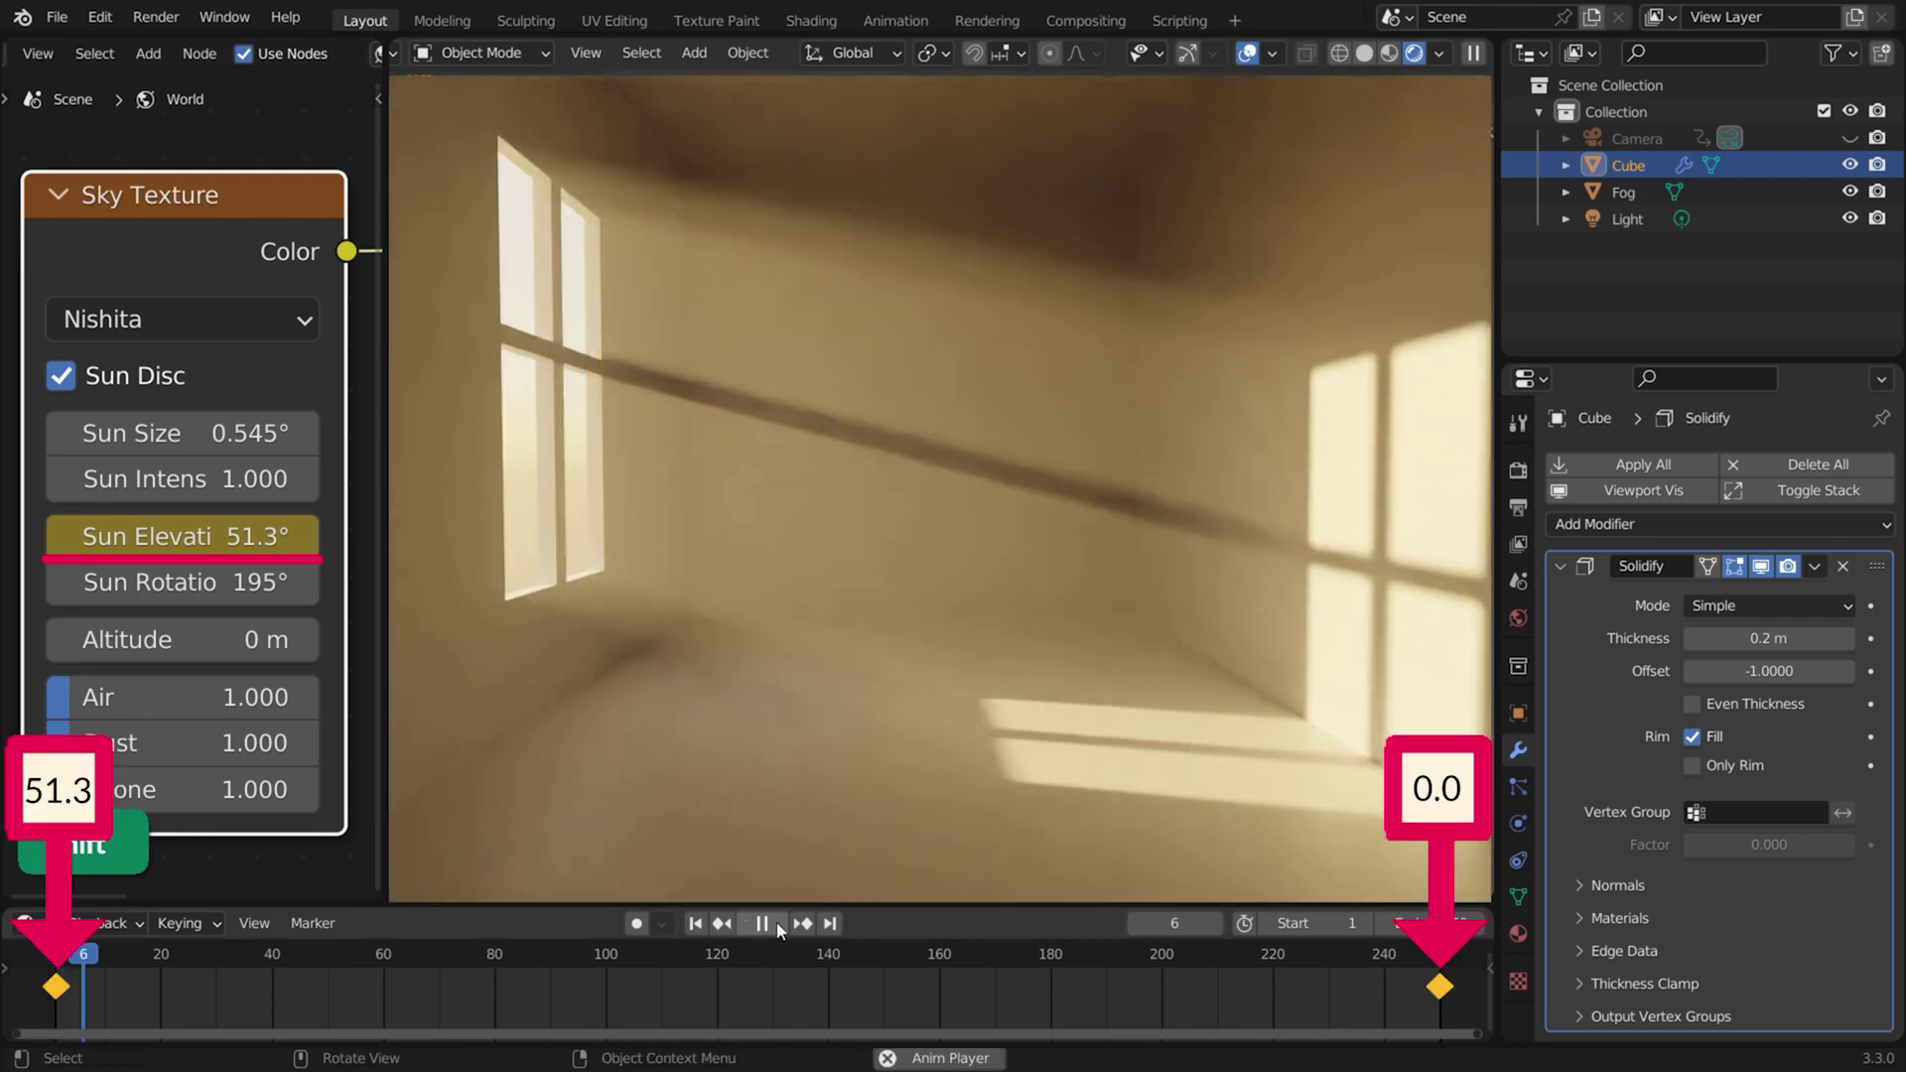
Play back the sun elevation animation and set its keyframe interpolation to Linear.
left_click(776, 923)
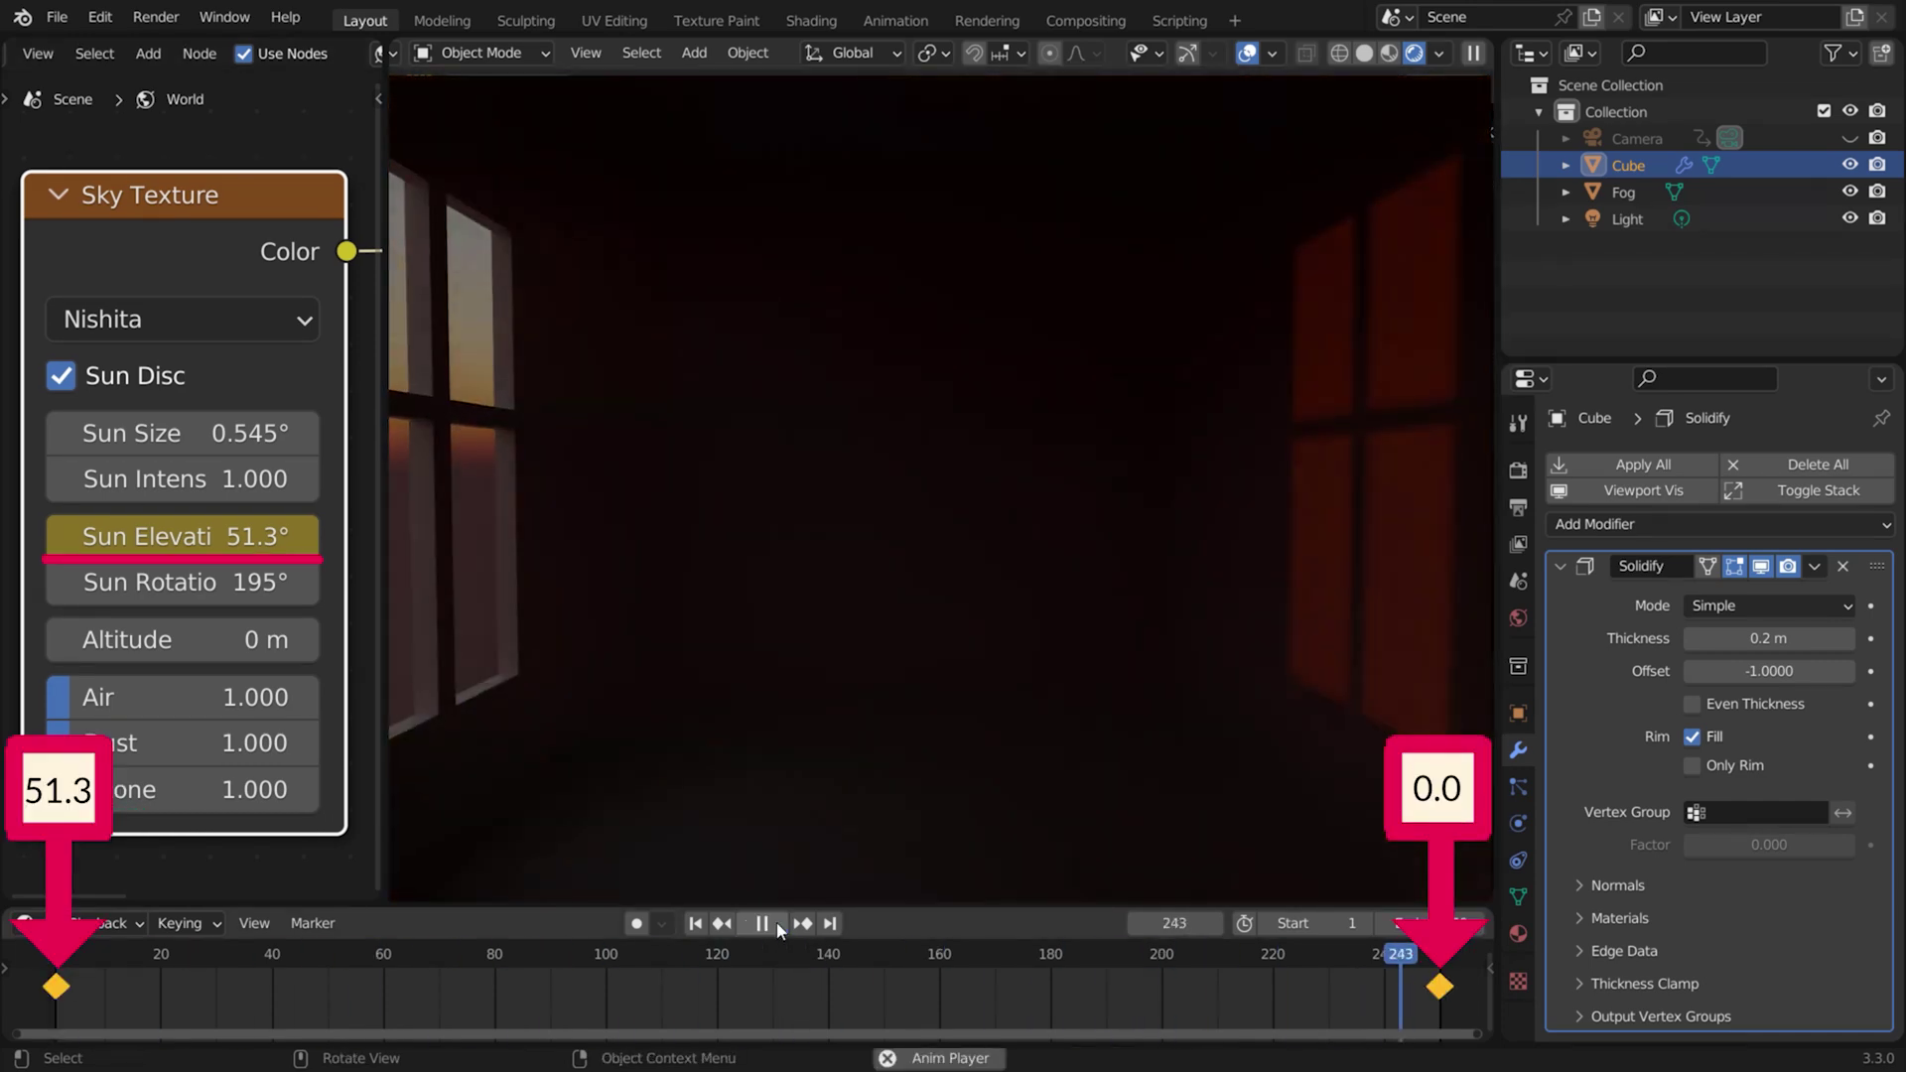
left_click(777, 924)
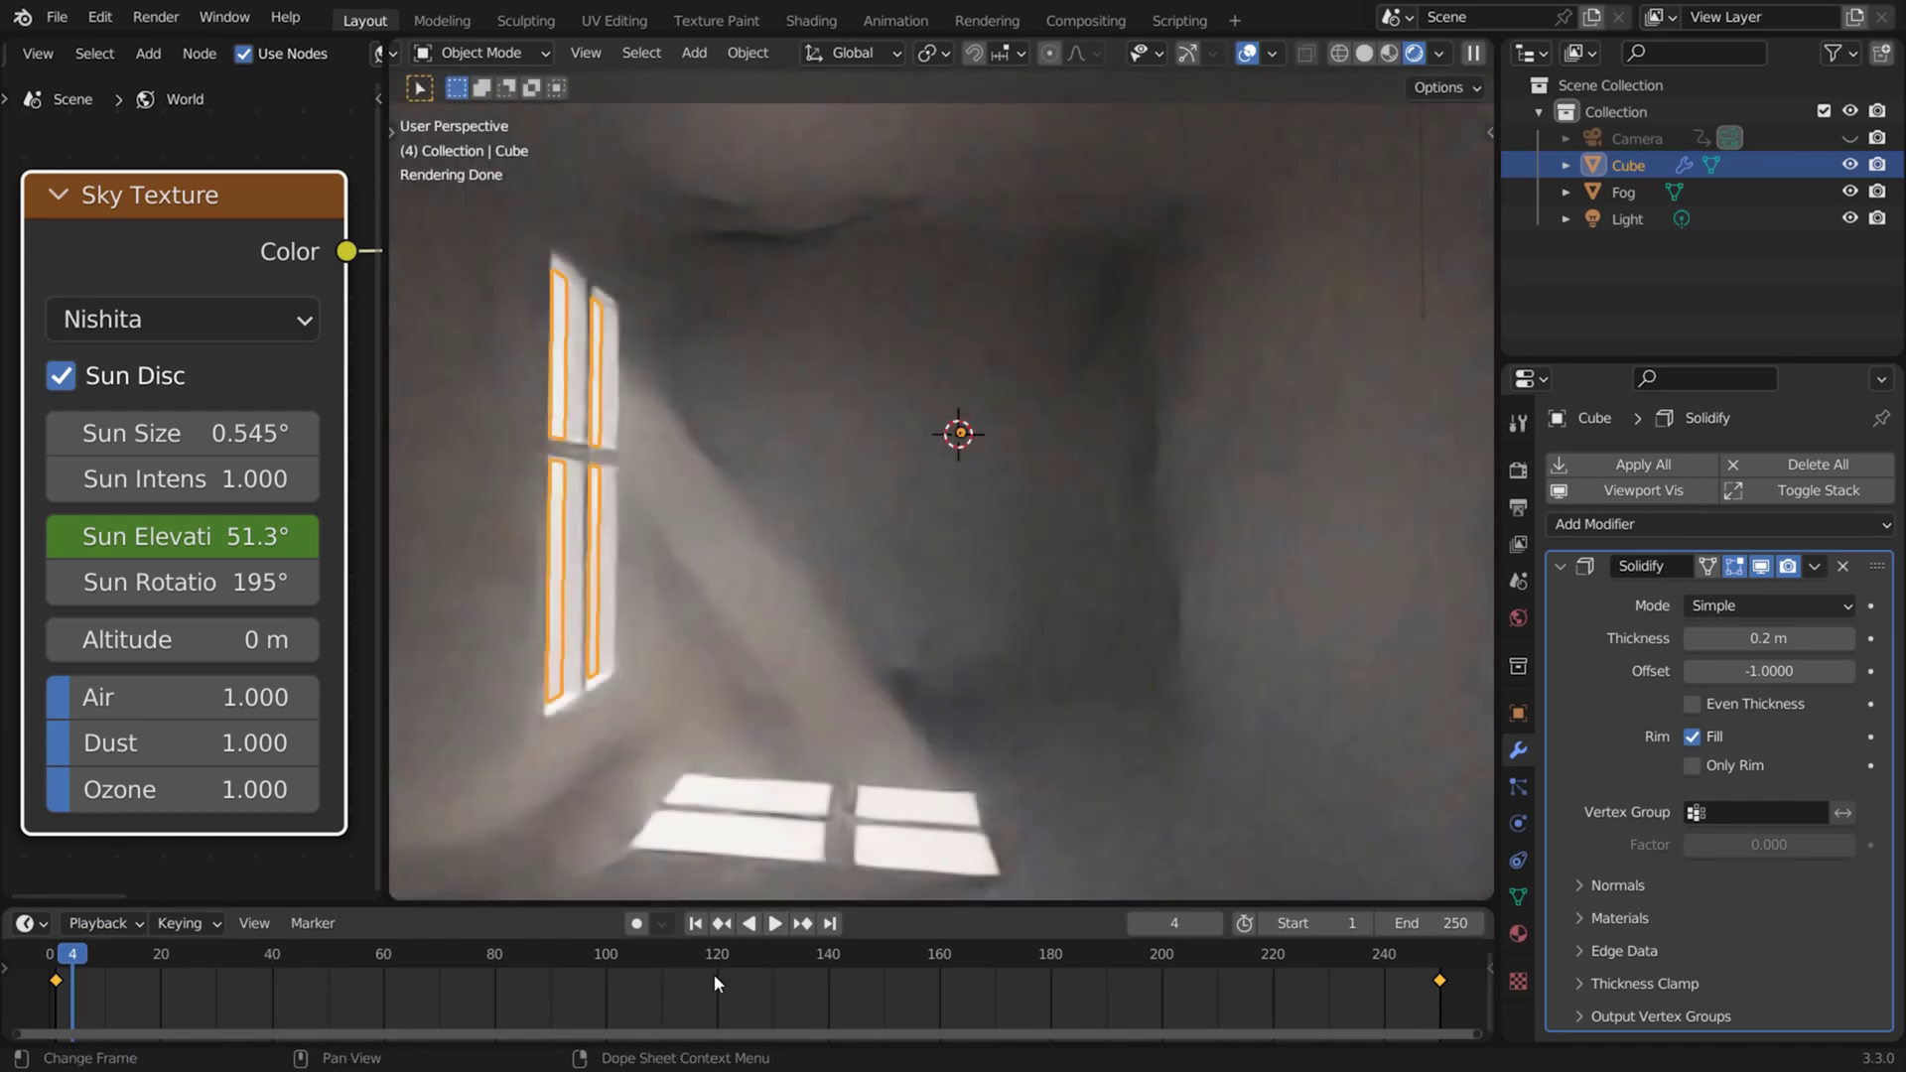
key("t")
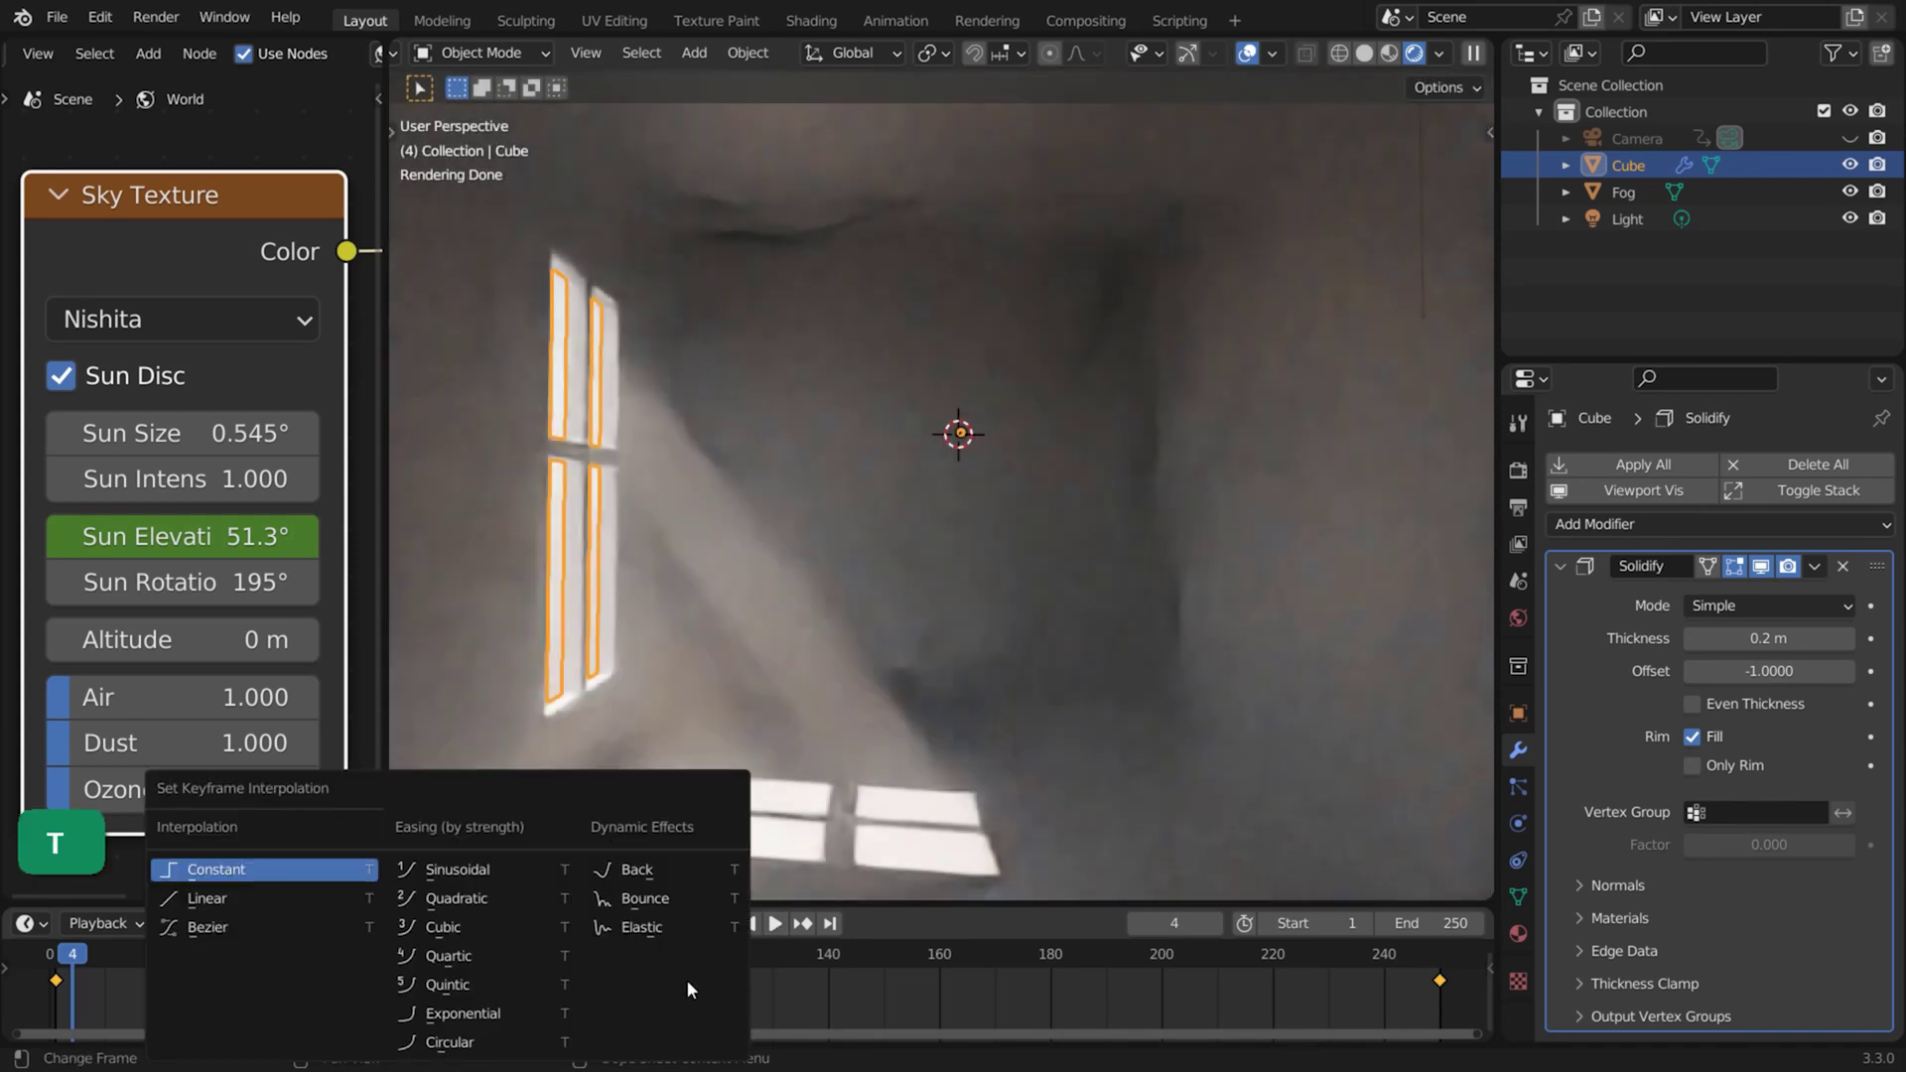
left_click(358, 899)
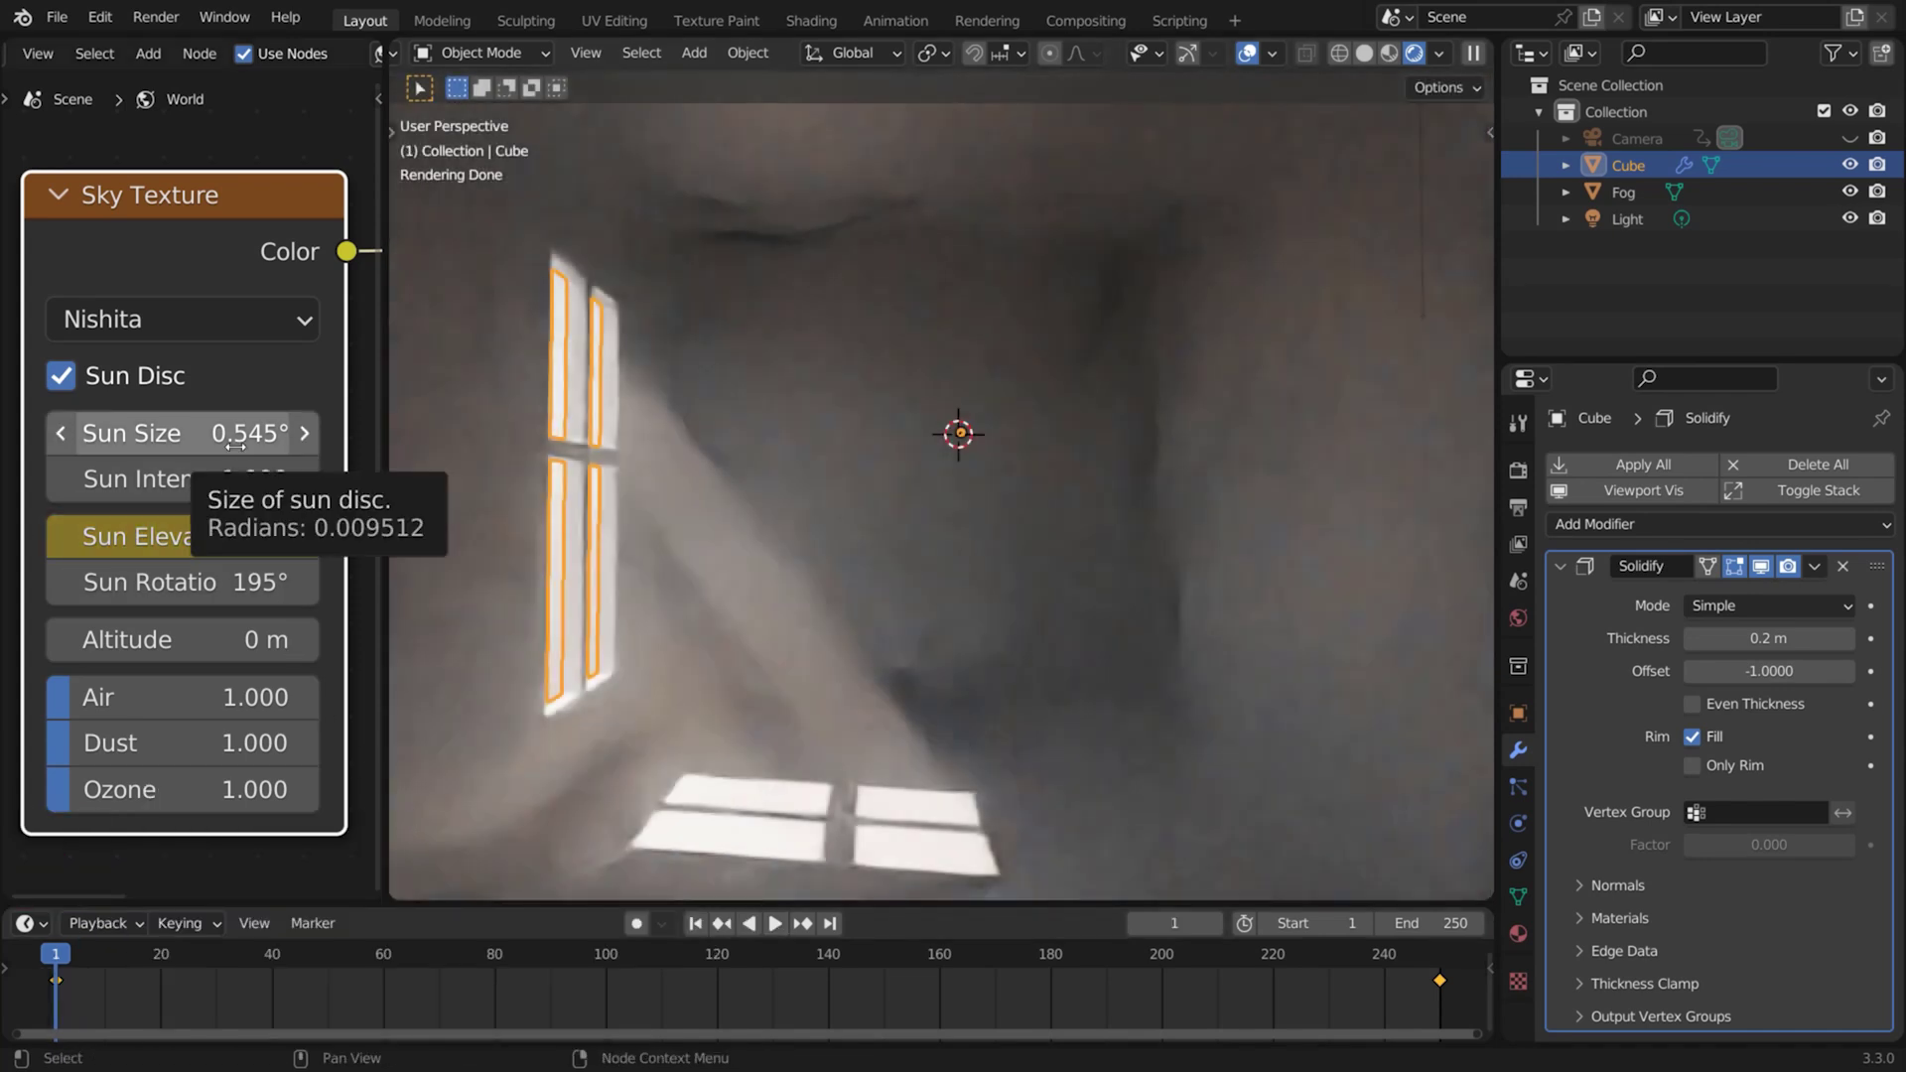
Set the Sky Texture's sun size to 1.04° and its Air, Dust and Ozone values to 10 each.
mouse_move(184, 433)
left_mouse_down()
mouse_move(306, 433)
mouse_move(179, 433)
left_mouse_up()
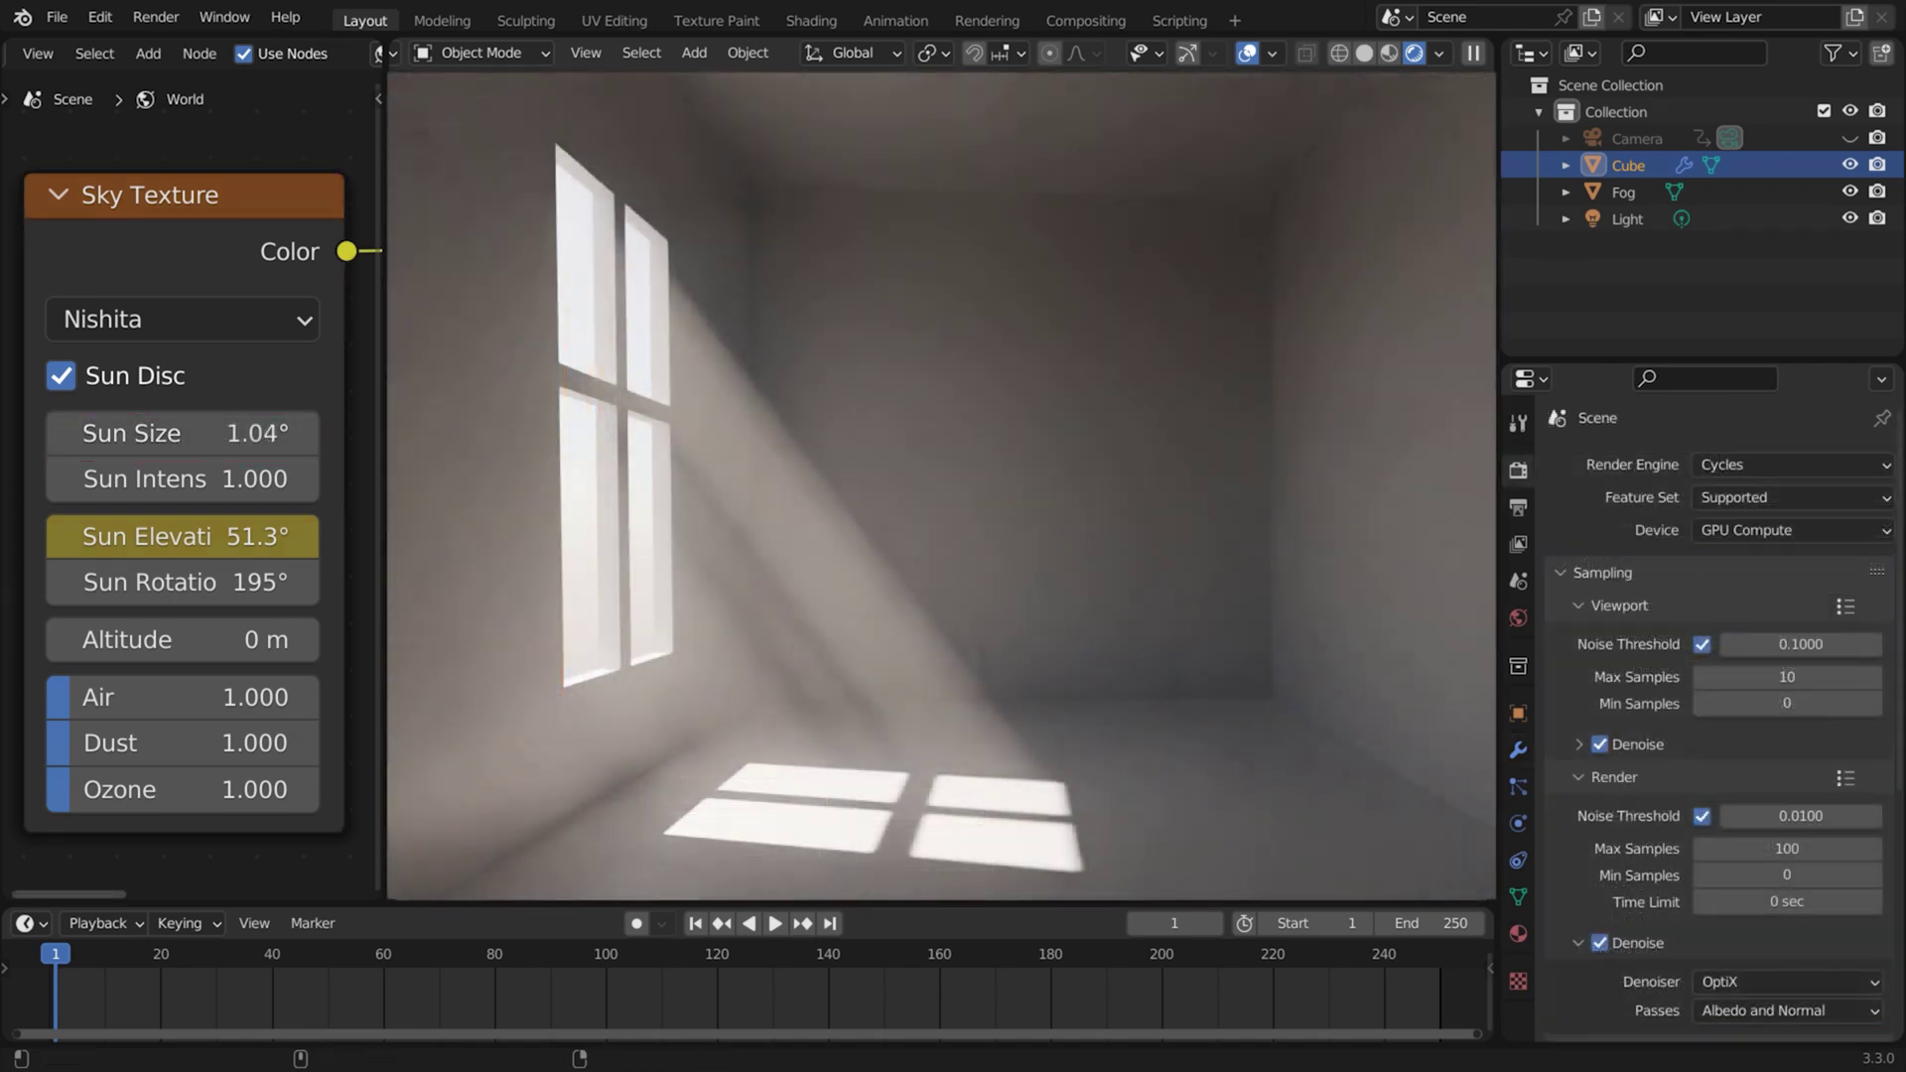
type("10")
key("Tab")
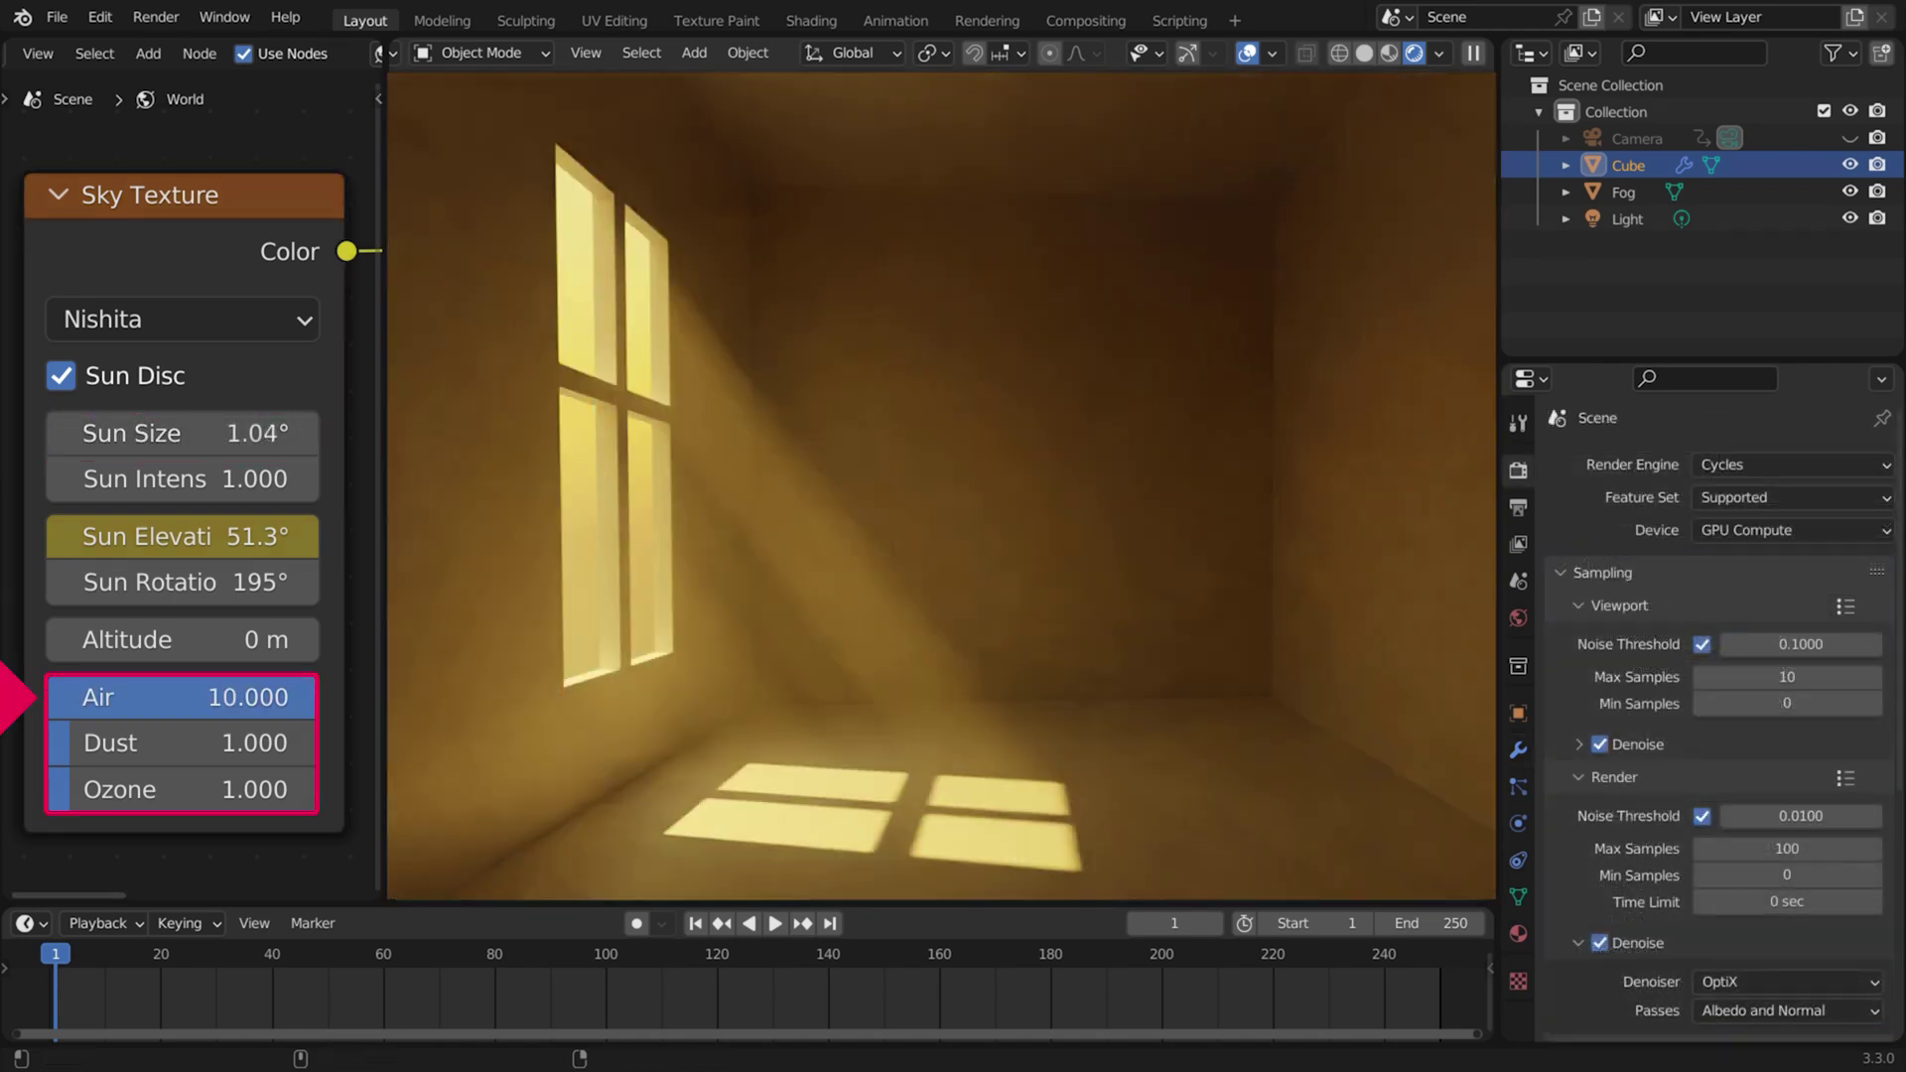
type("10")
key("Tab")
type("10")
key("Return")
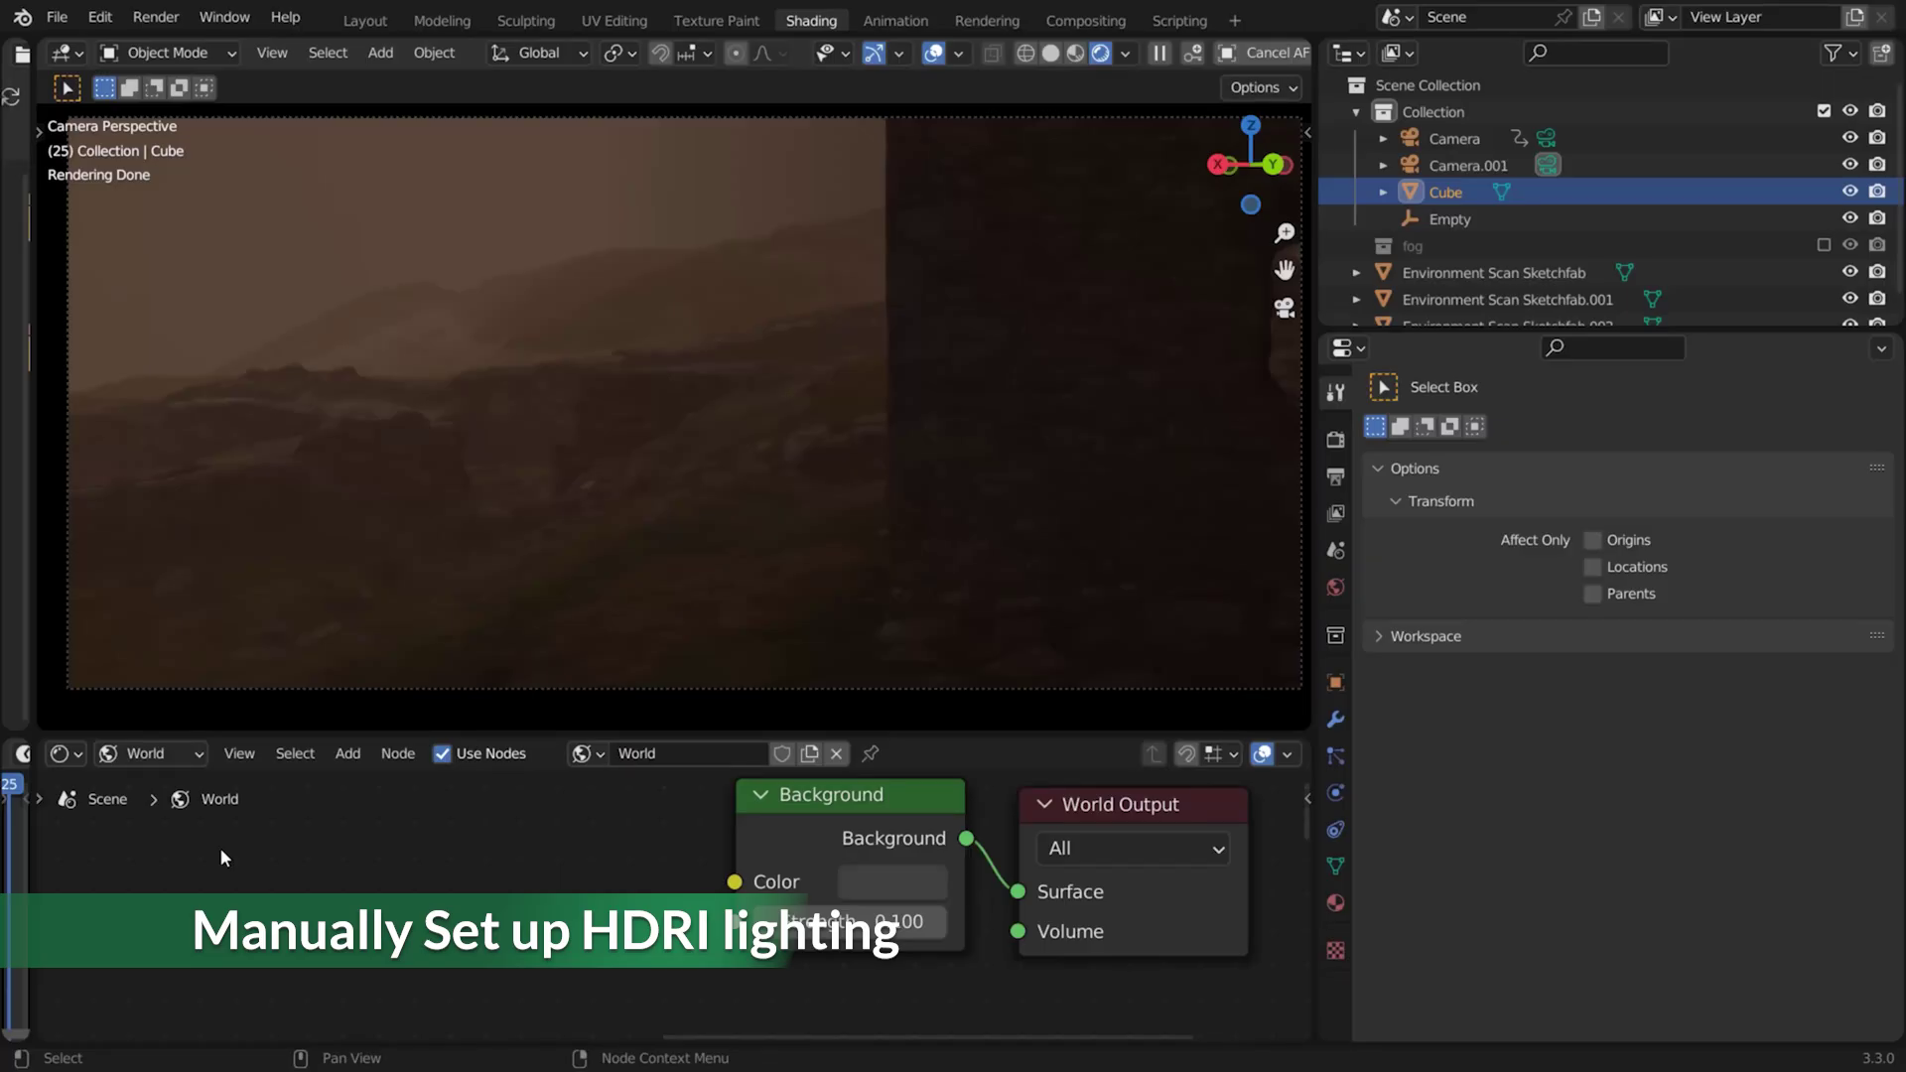
Assign an Environment Texture to the ruins scene's world color and load the spruit_sunrise_2k.exr HDRI into it.
left_click(1335, 587)
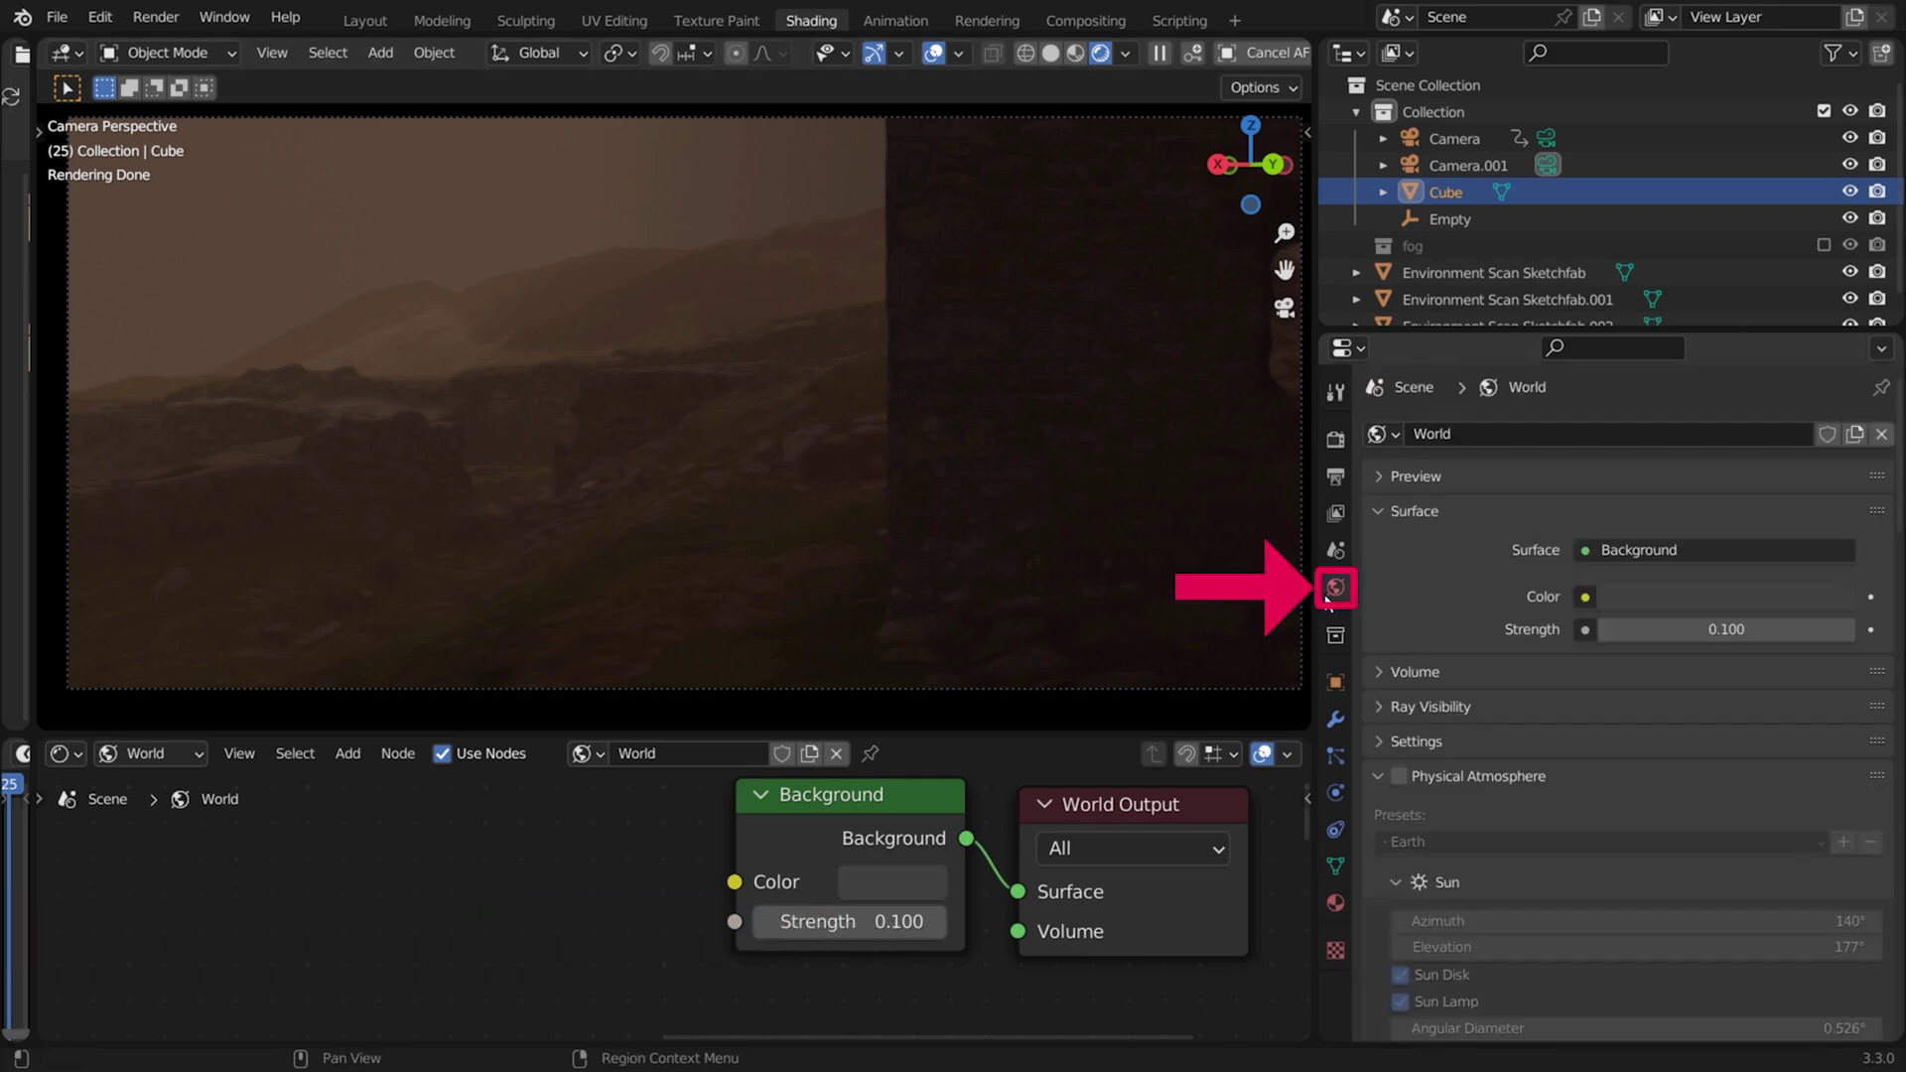
left_click(1585, 597)
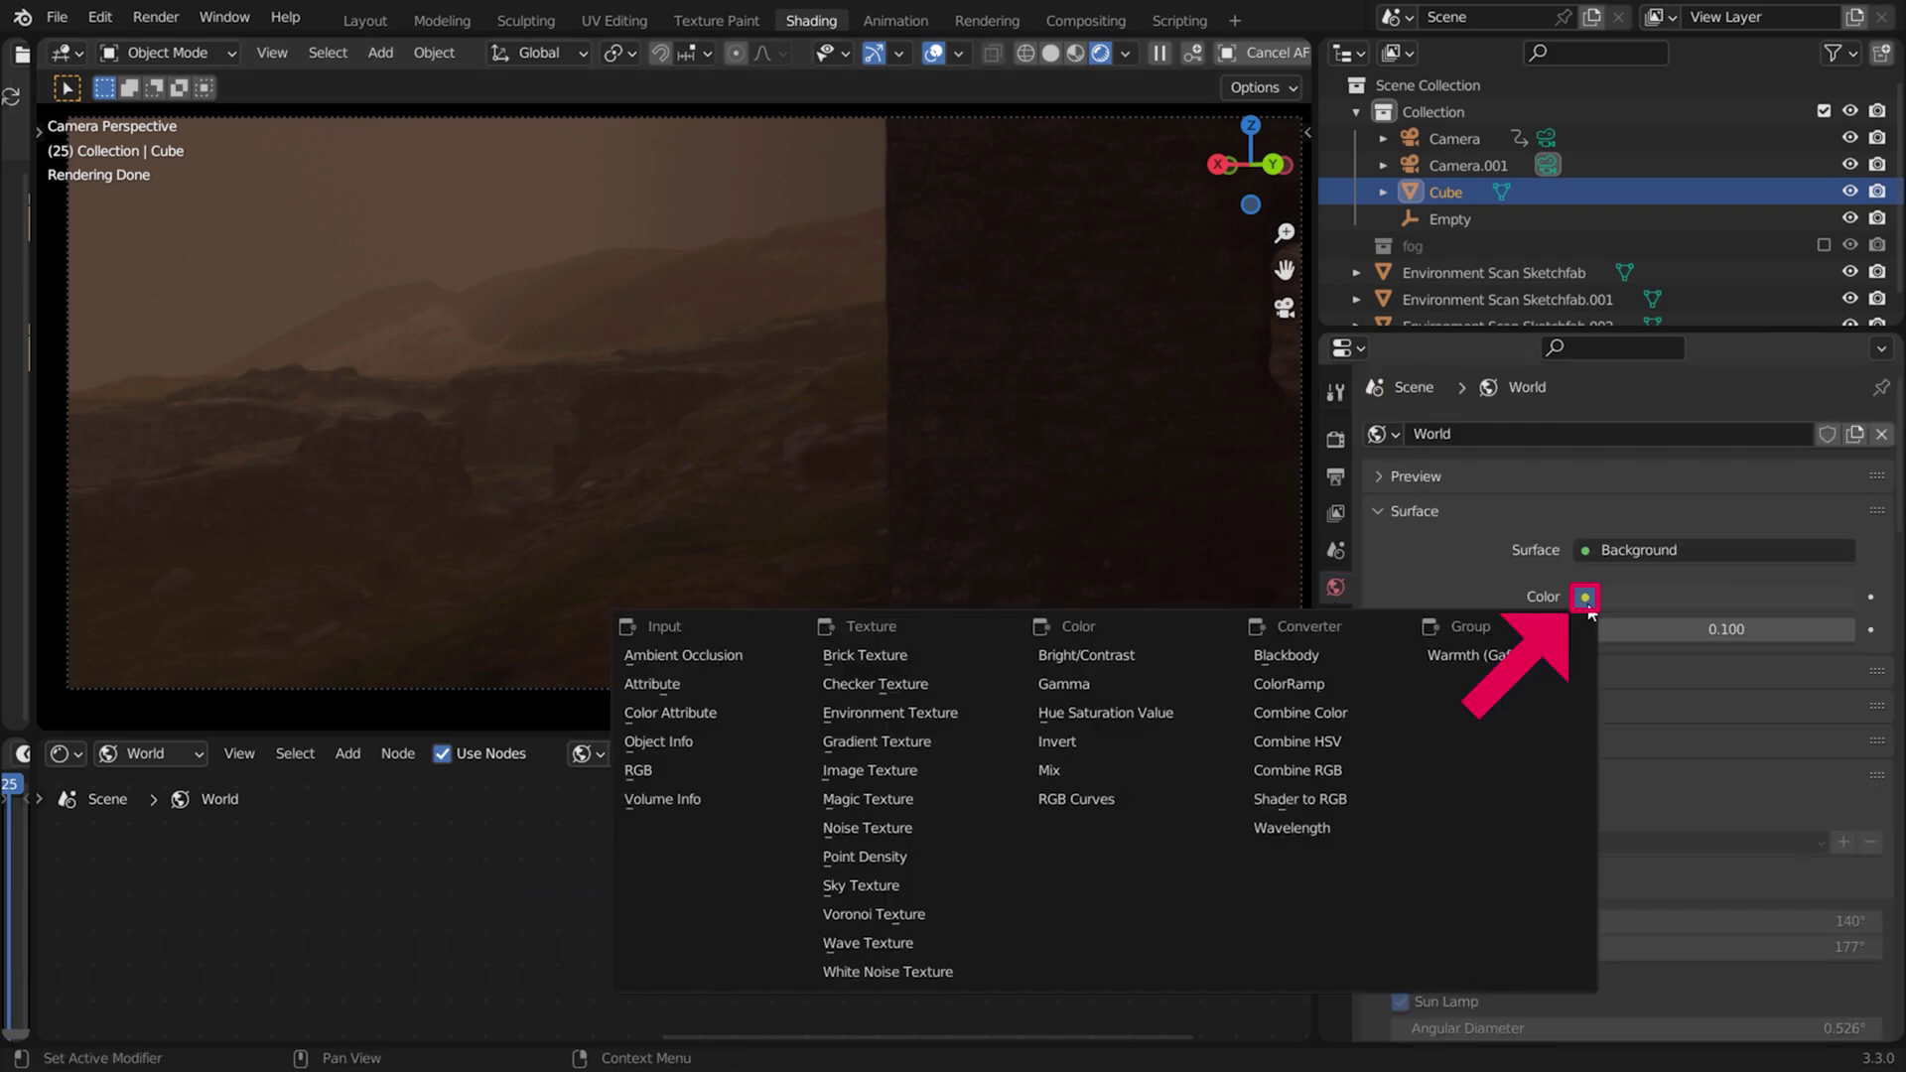
left_click(962, 713)
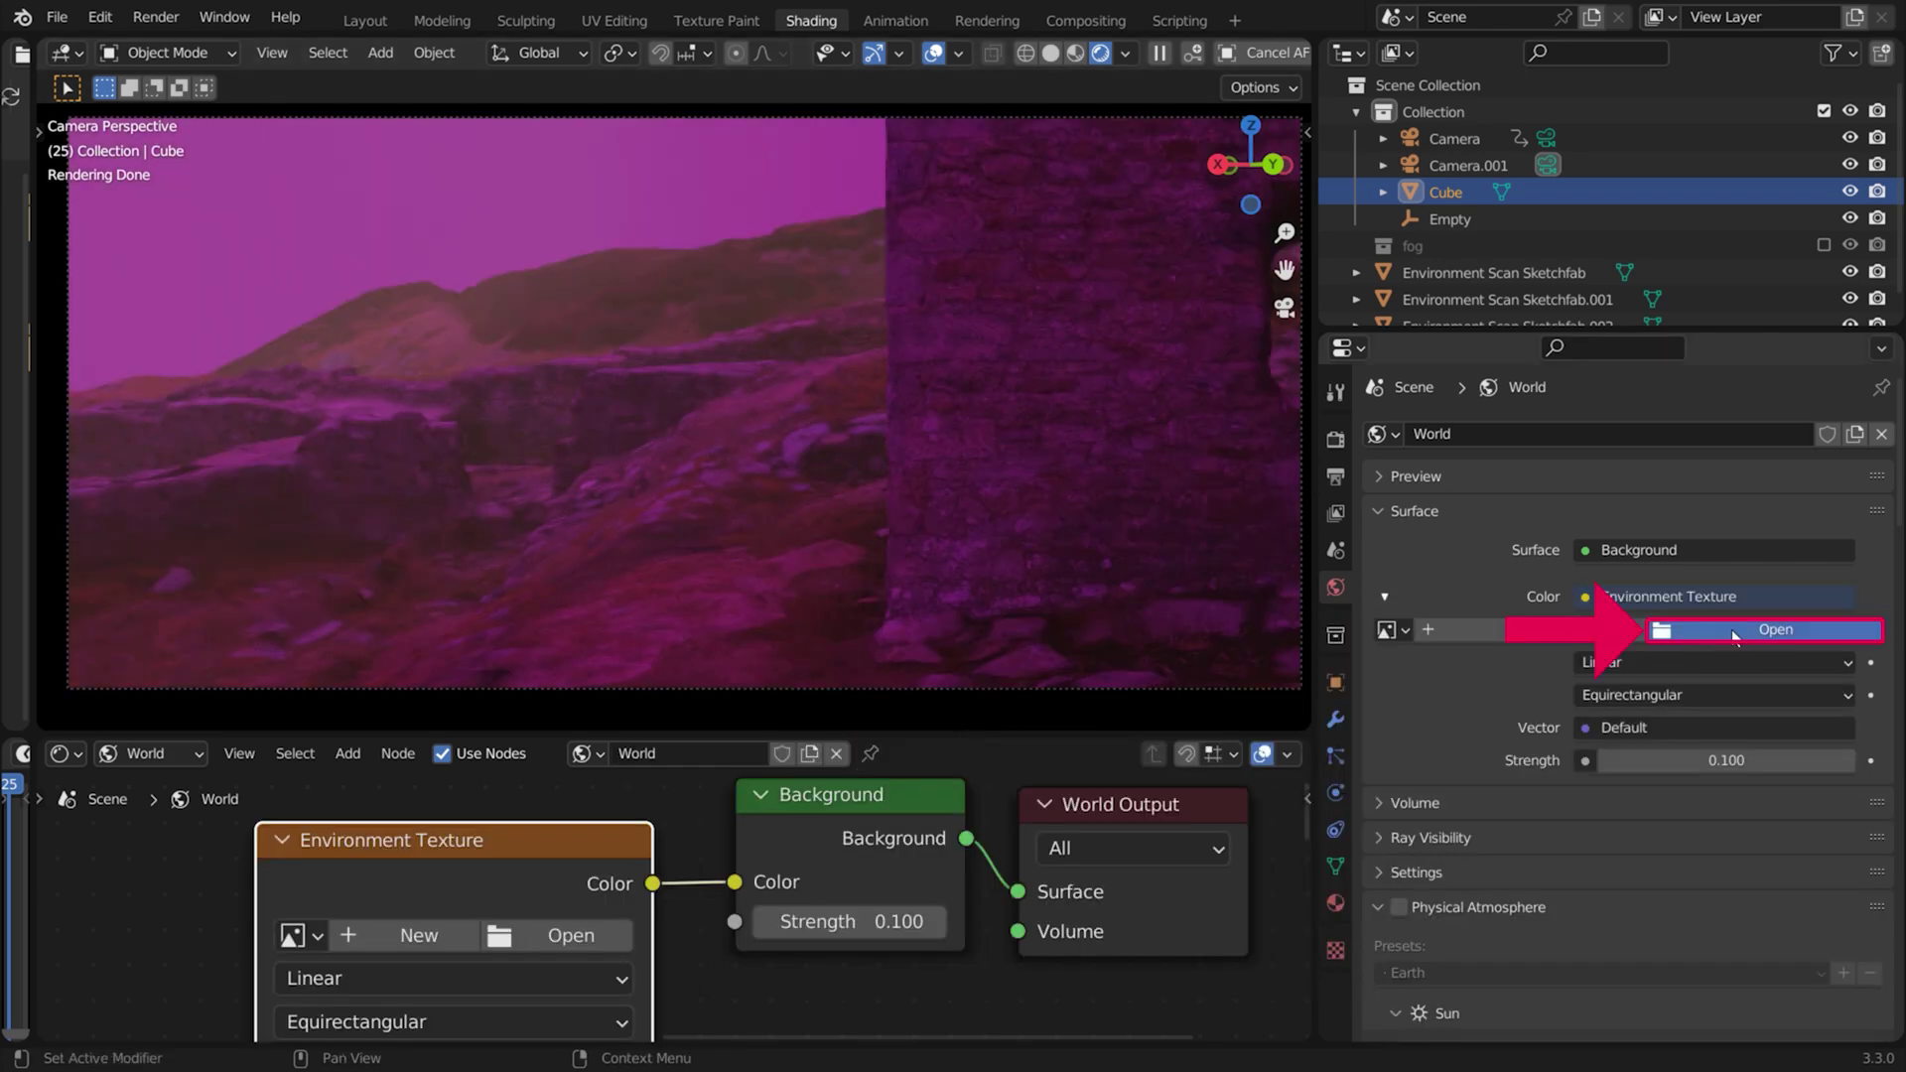
left_click(1776, 630)
double_click(665, 372)
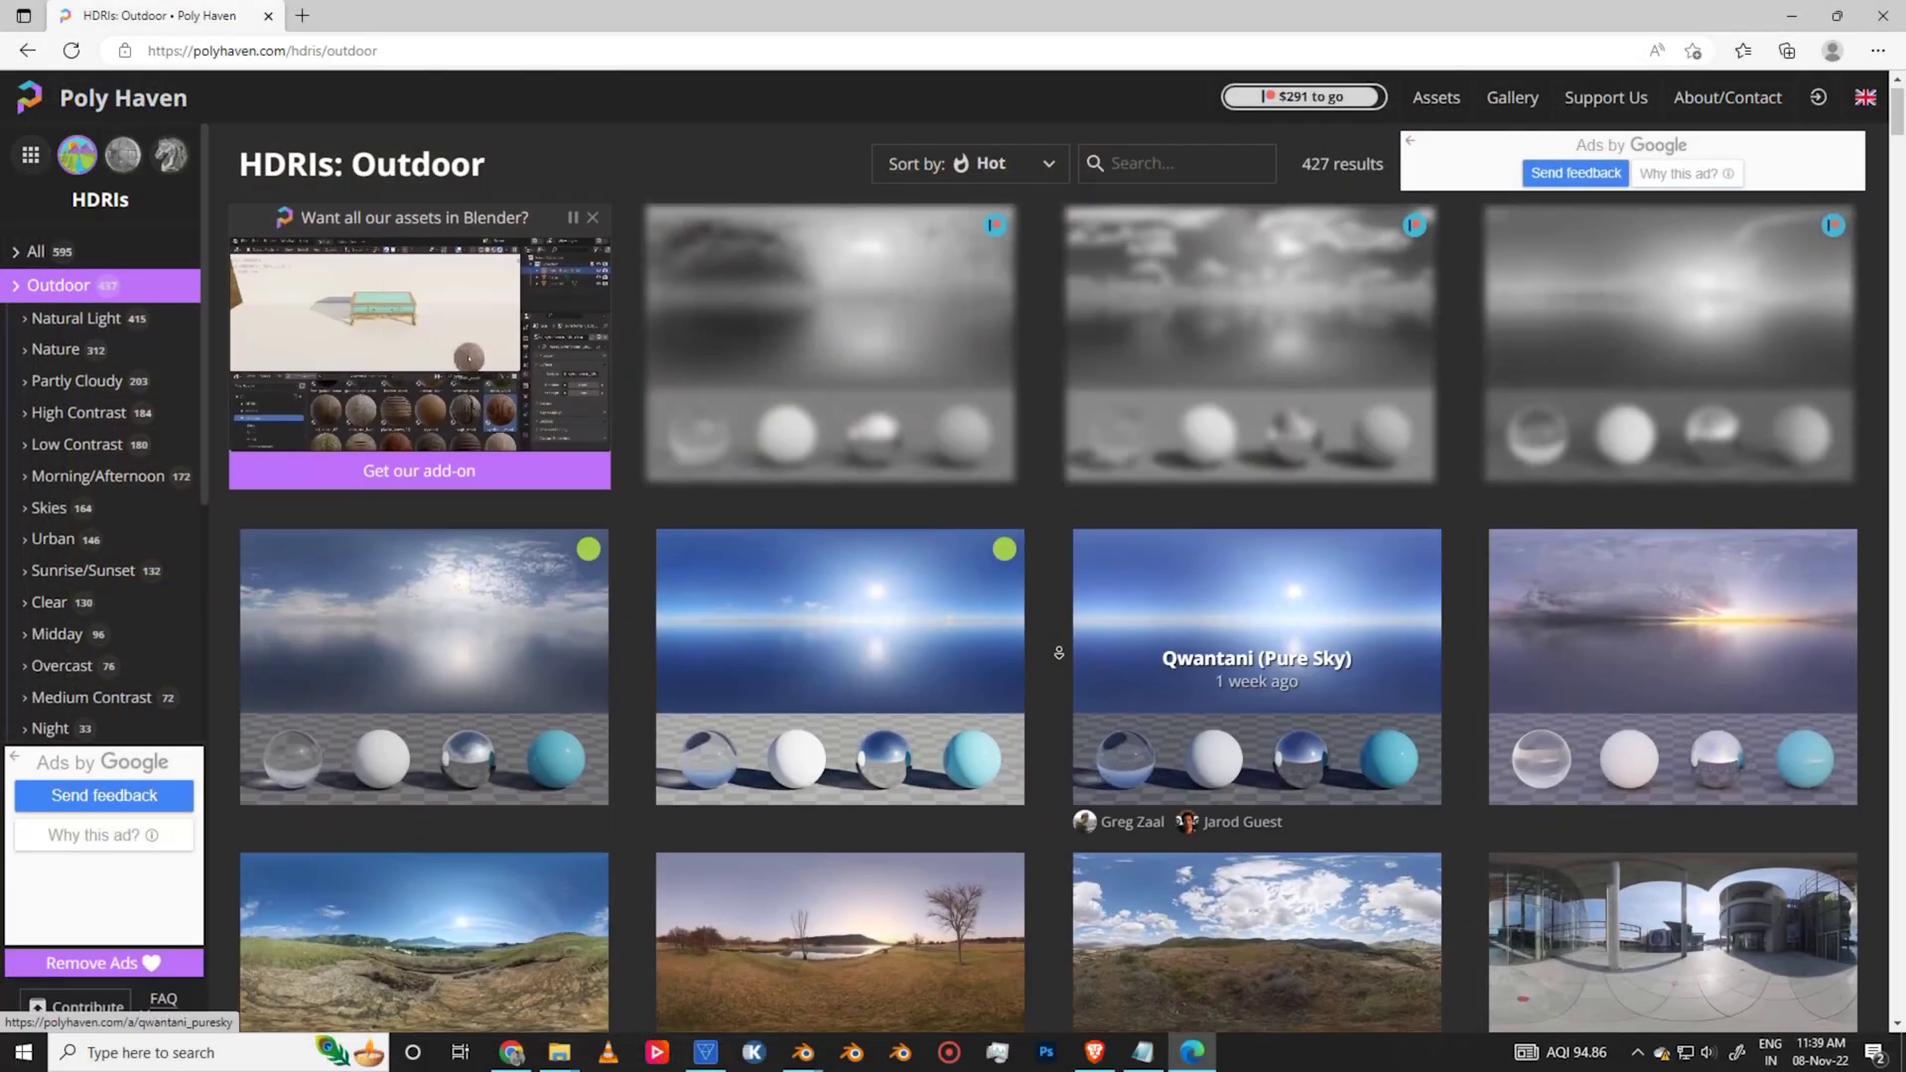
Browse the outdoor HDRIs on the Poly Haven website.
scroll(1055, 675, "down", 3)
scroll(1055, 675, "down", 8)
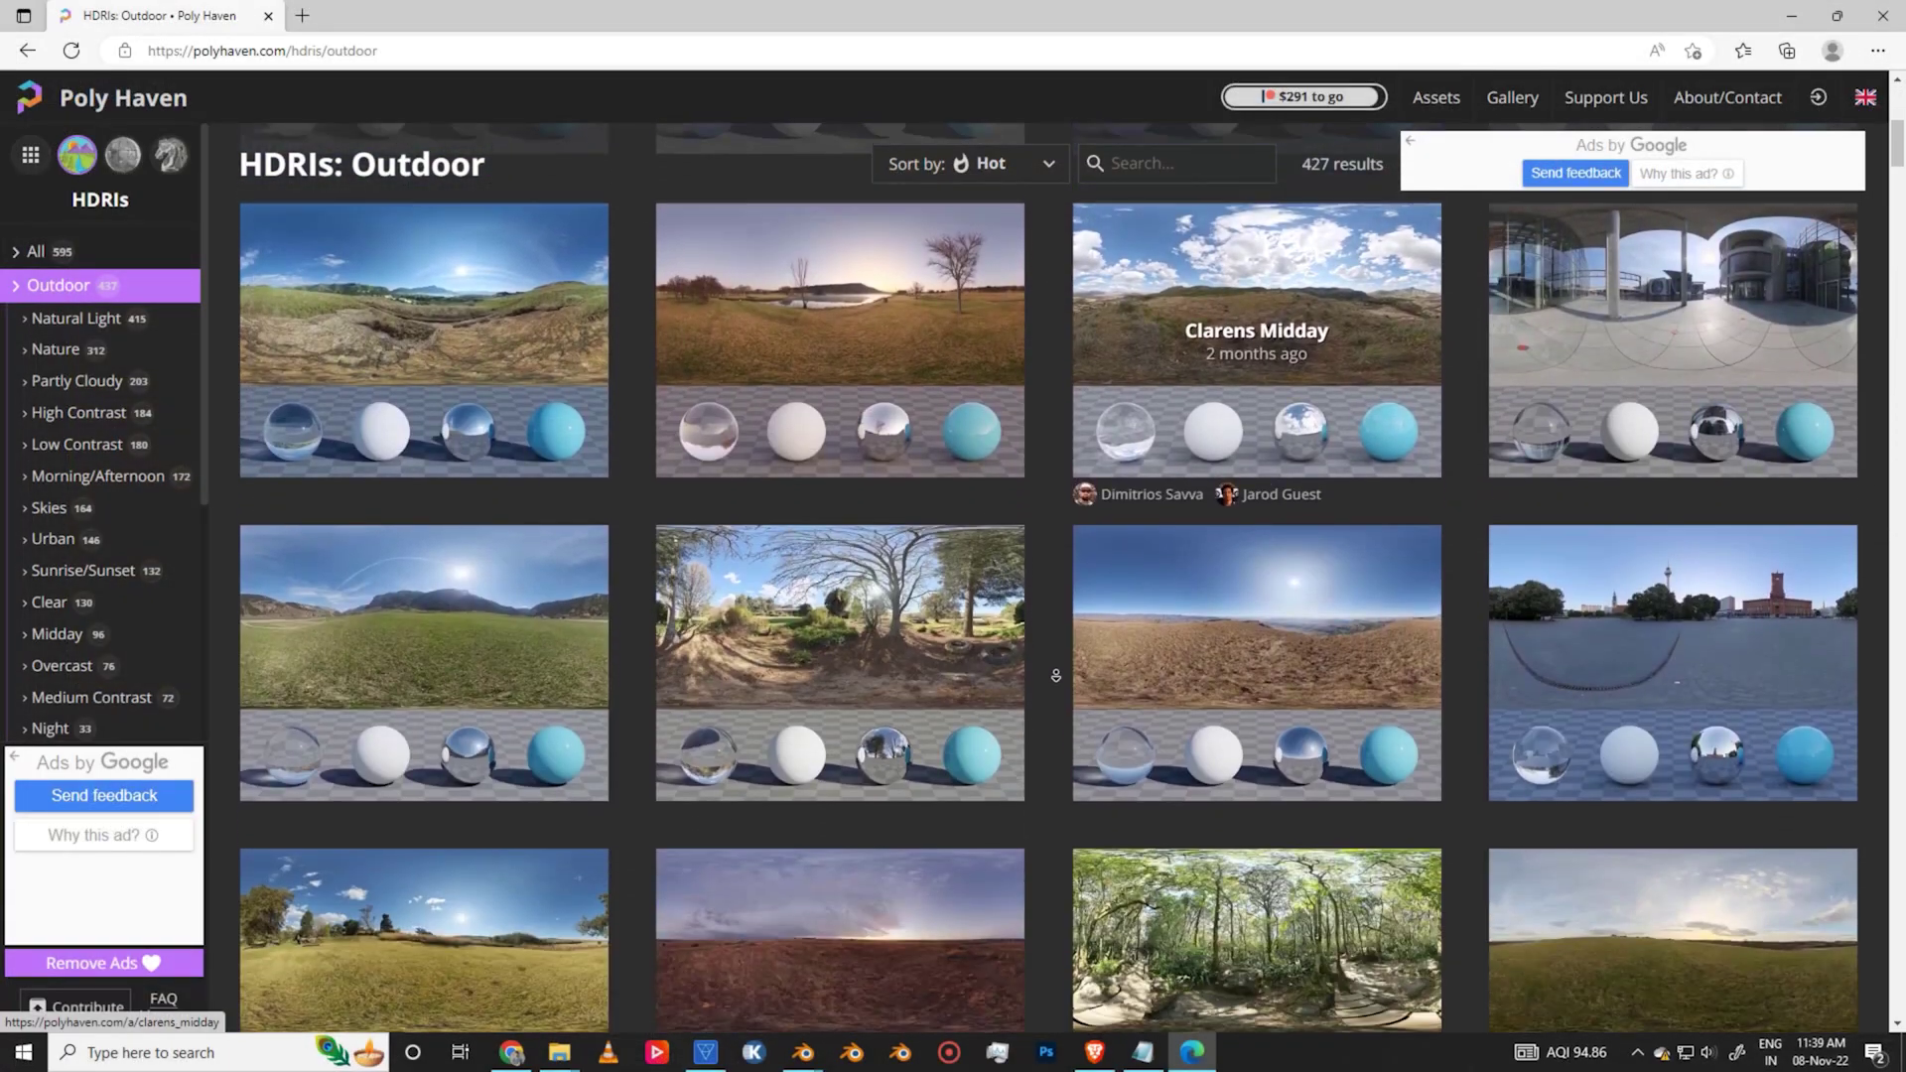
scroll(1055, 675, "down", 3)
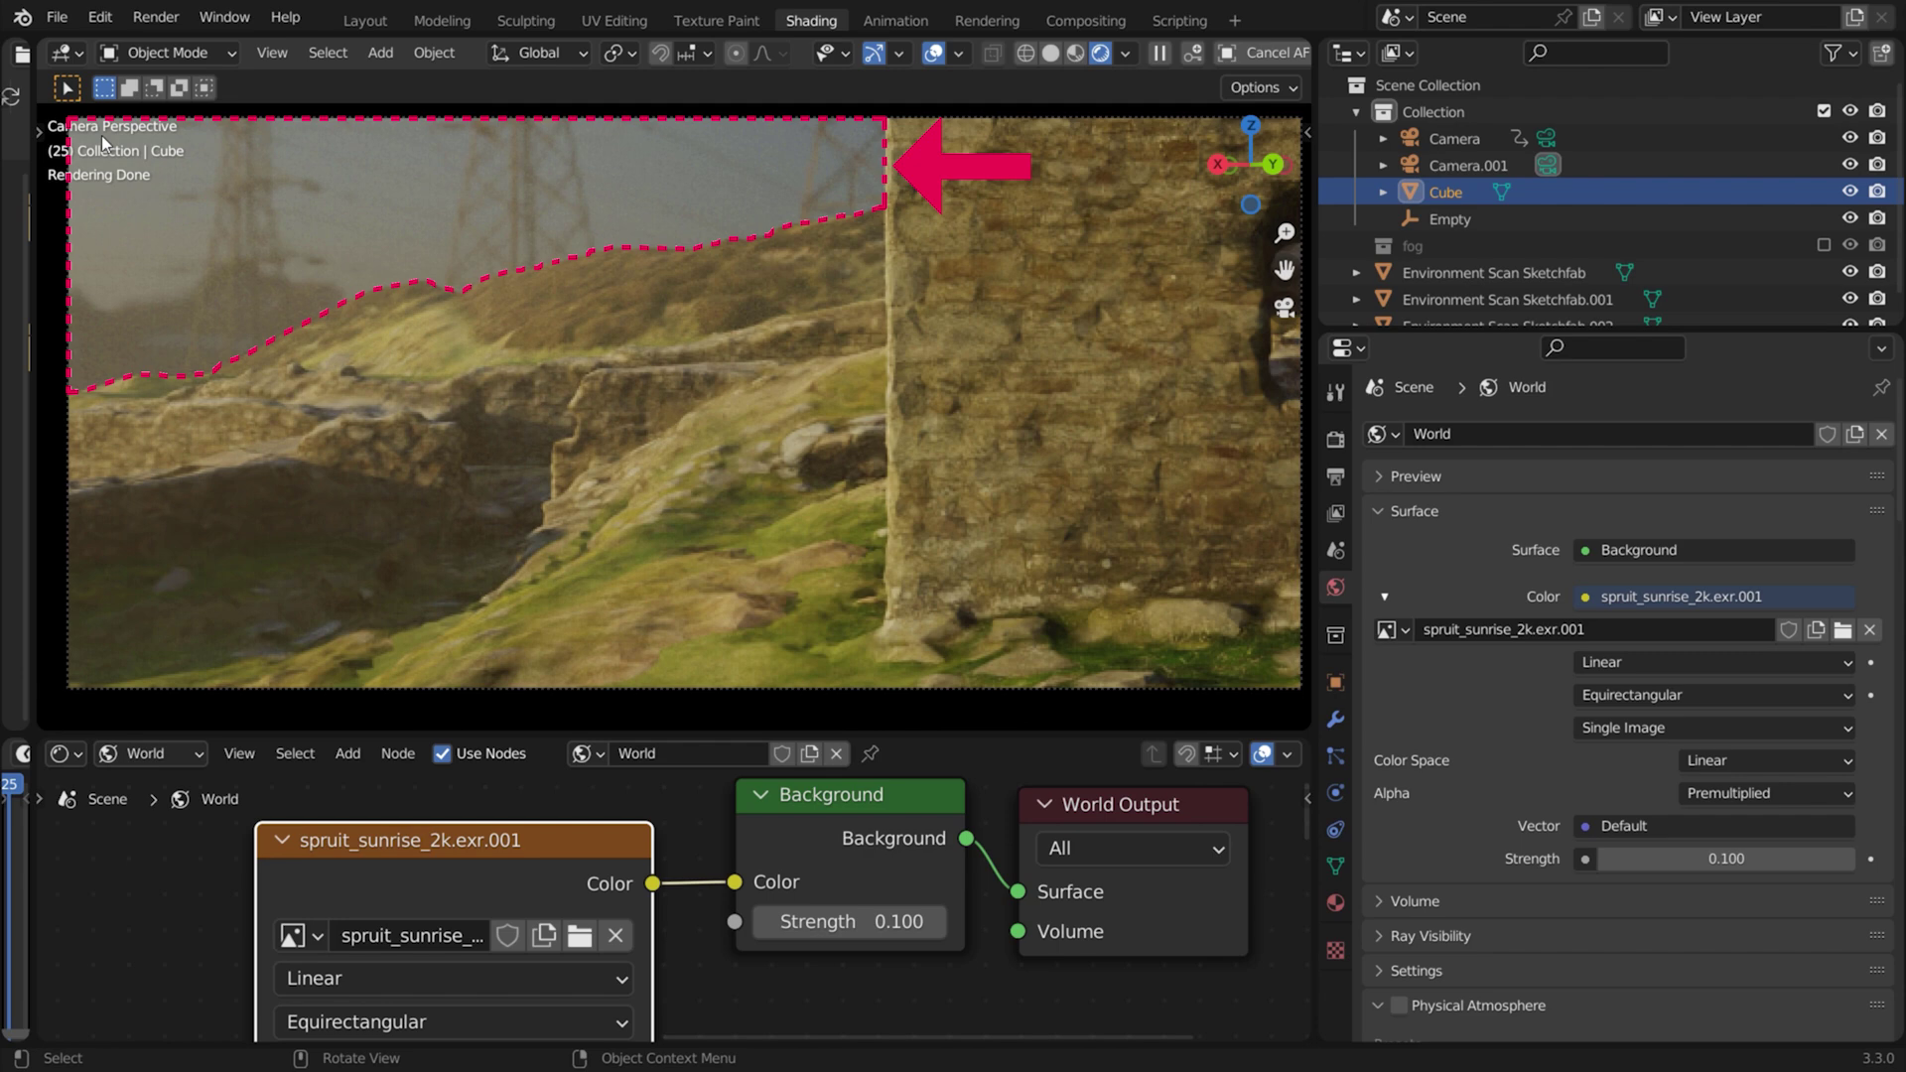
Enable the Transparent option in the Film render settings to hide the HDRI background.
left_click(1335, 438)
scroll(1390, 599, "down", 10)
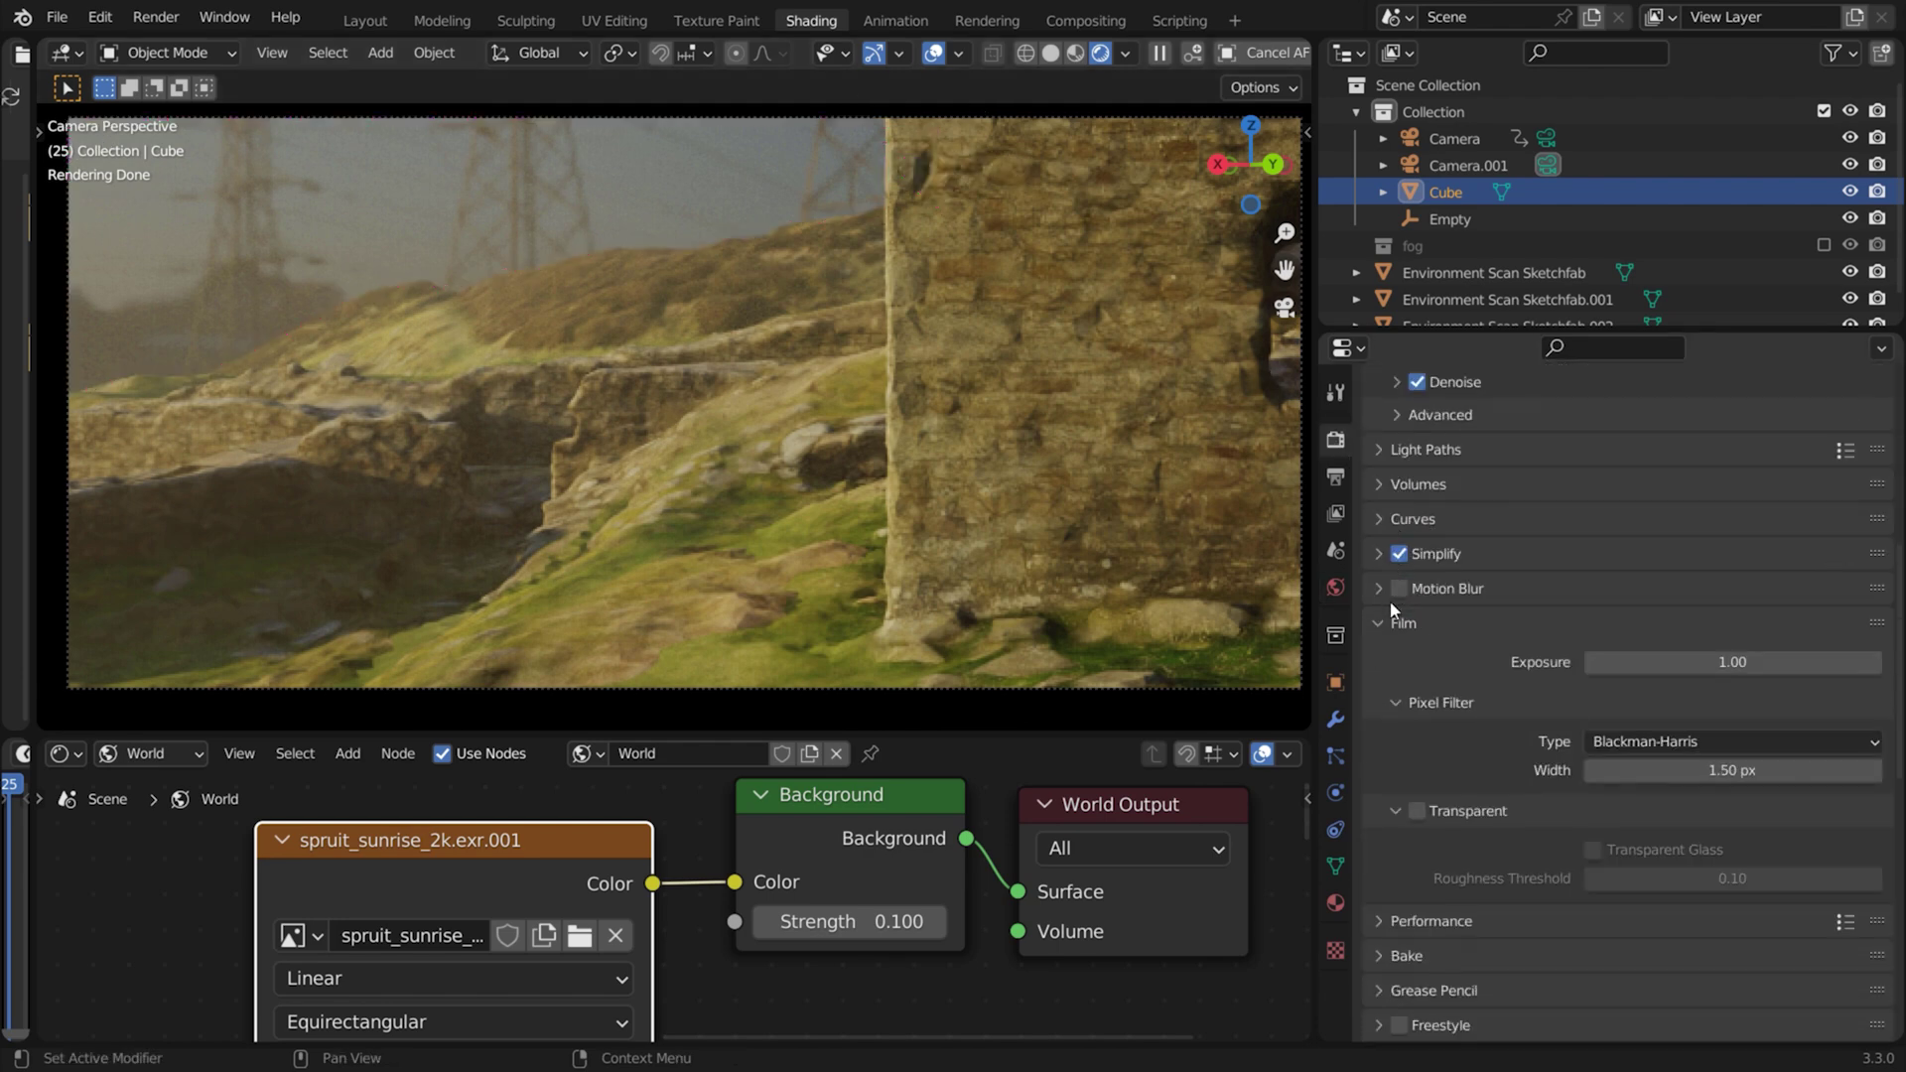
scroll(1390, 600, "down", 6)
left_click(1417, 573)
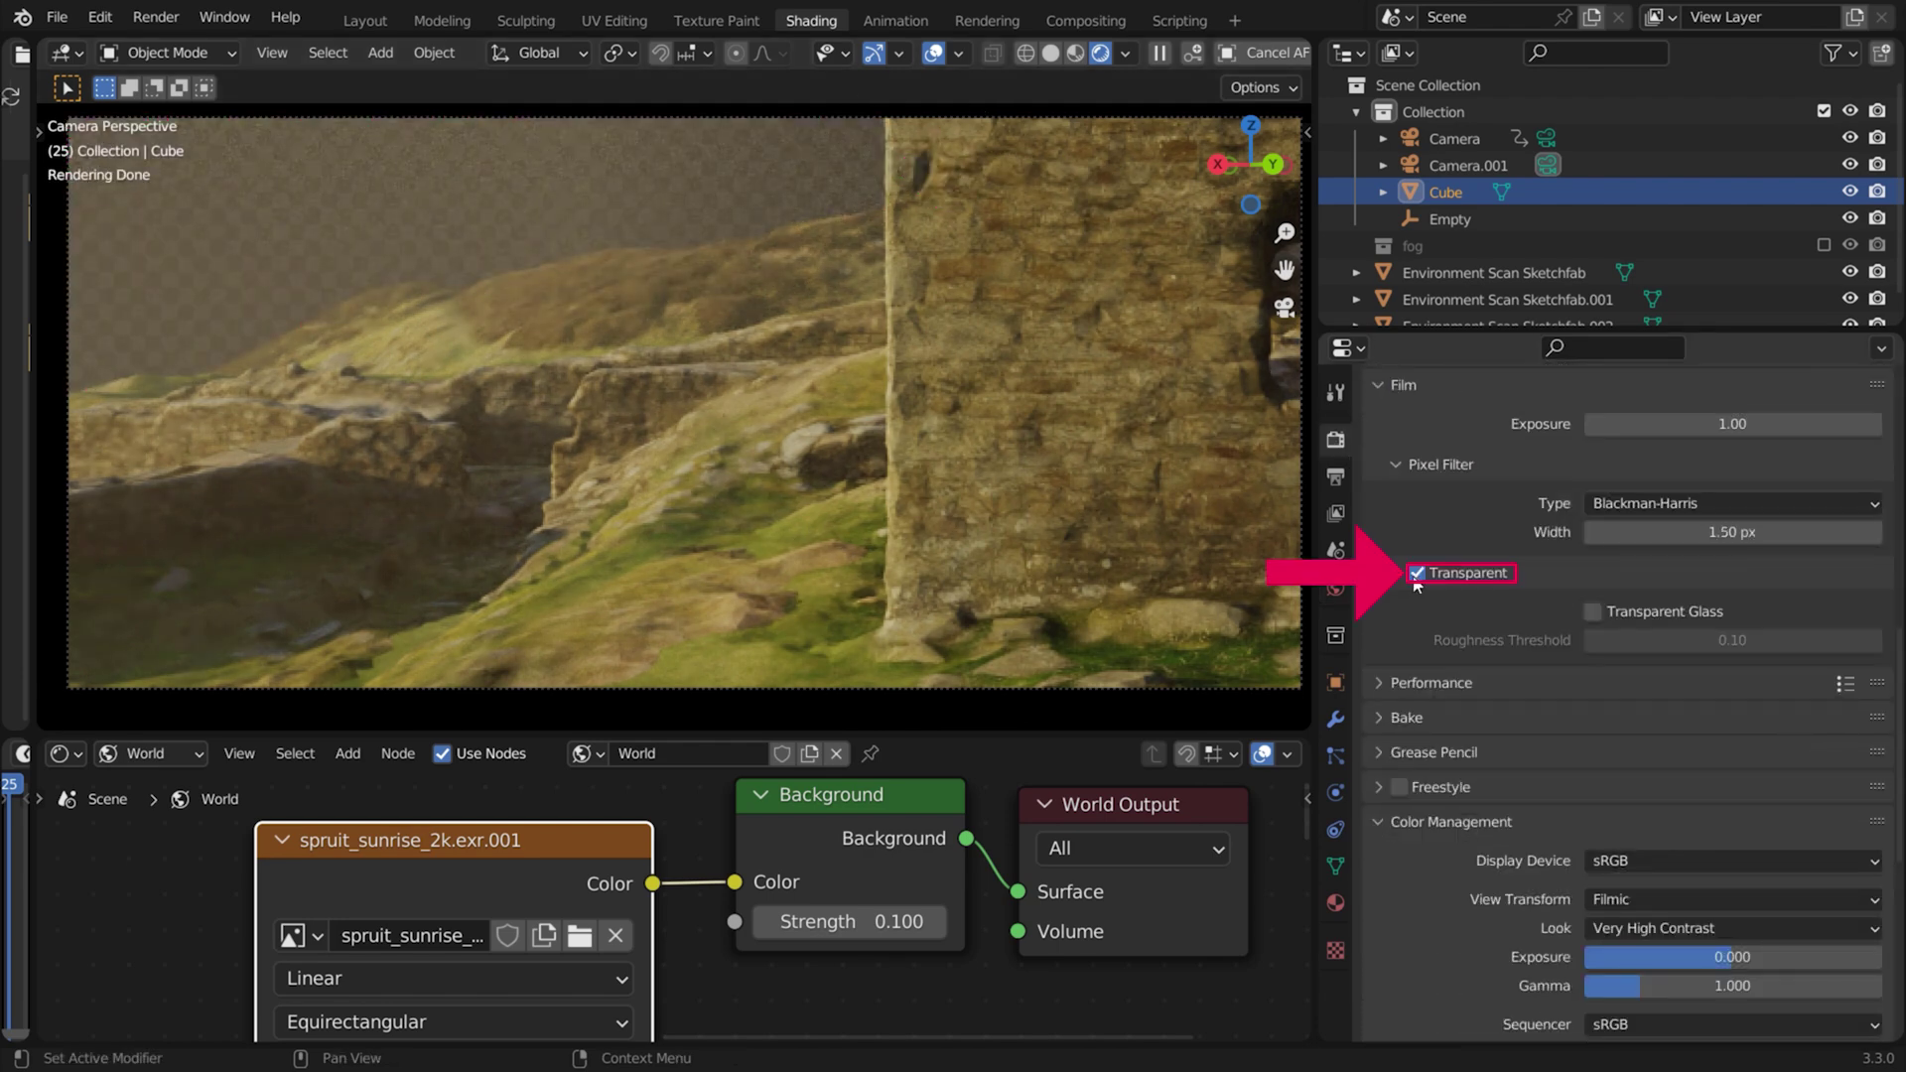
Set the PNG output's color mode to RGBA and render the current frame.
left_click(1336, 477)
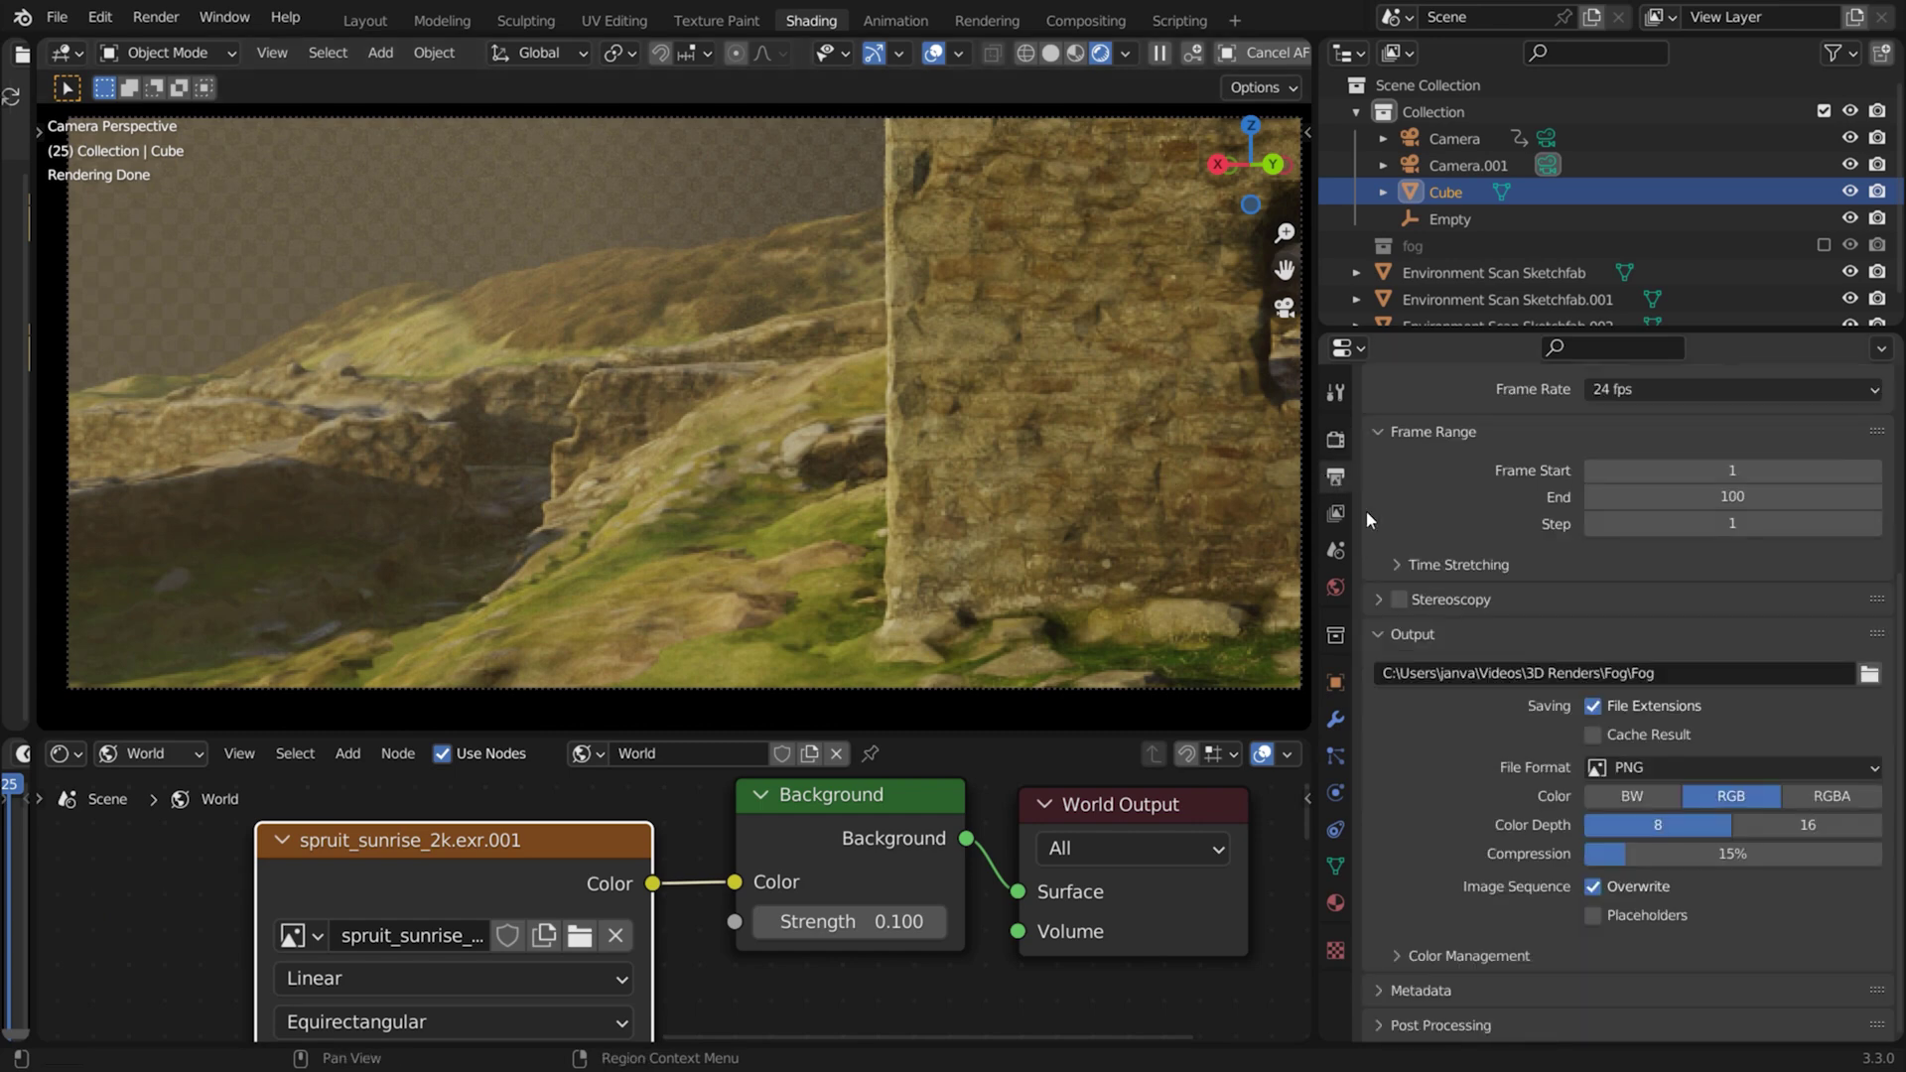
left_click(1750, 768)
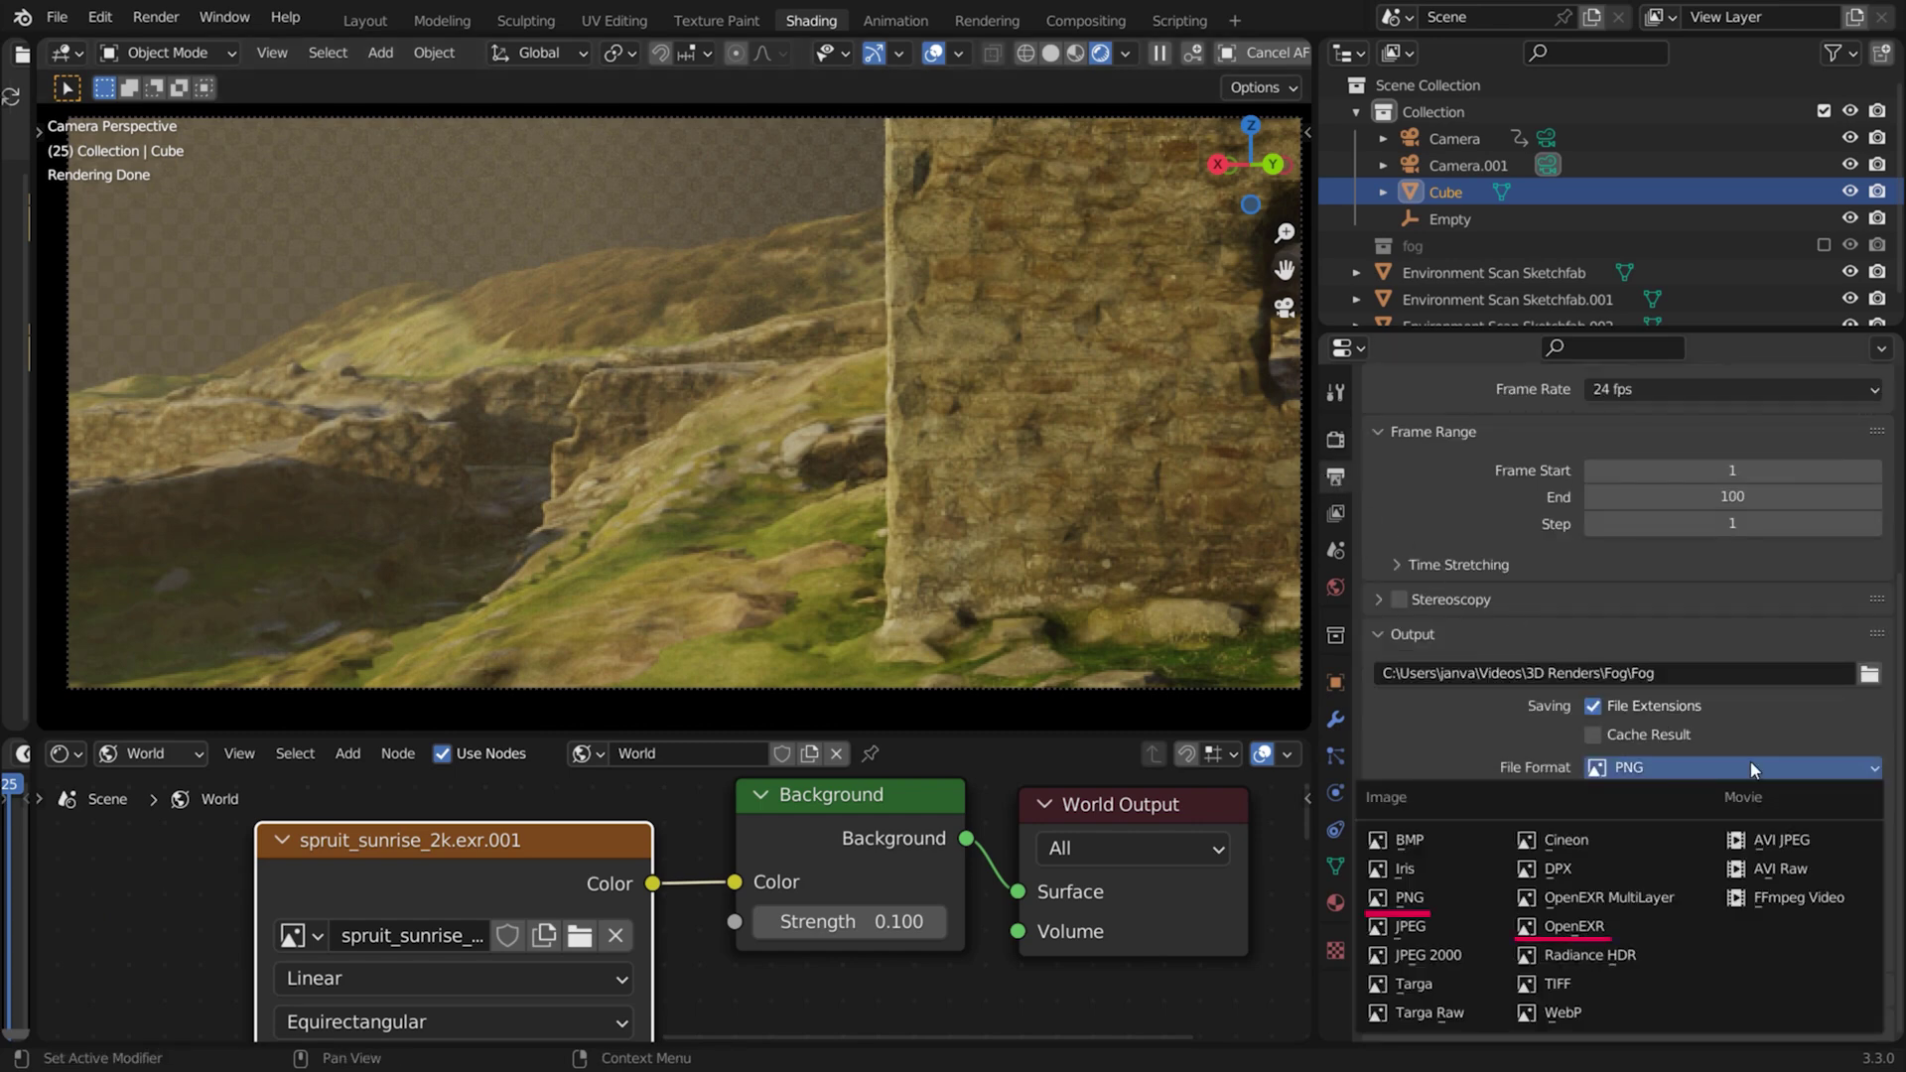
left_click(1750, 768)
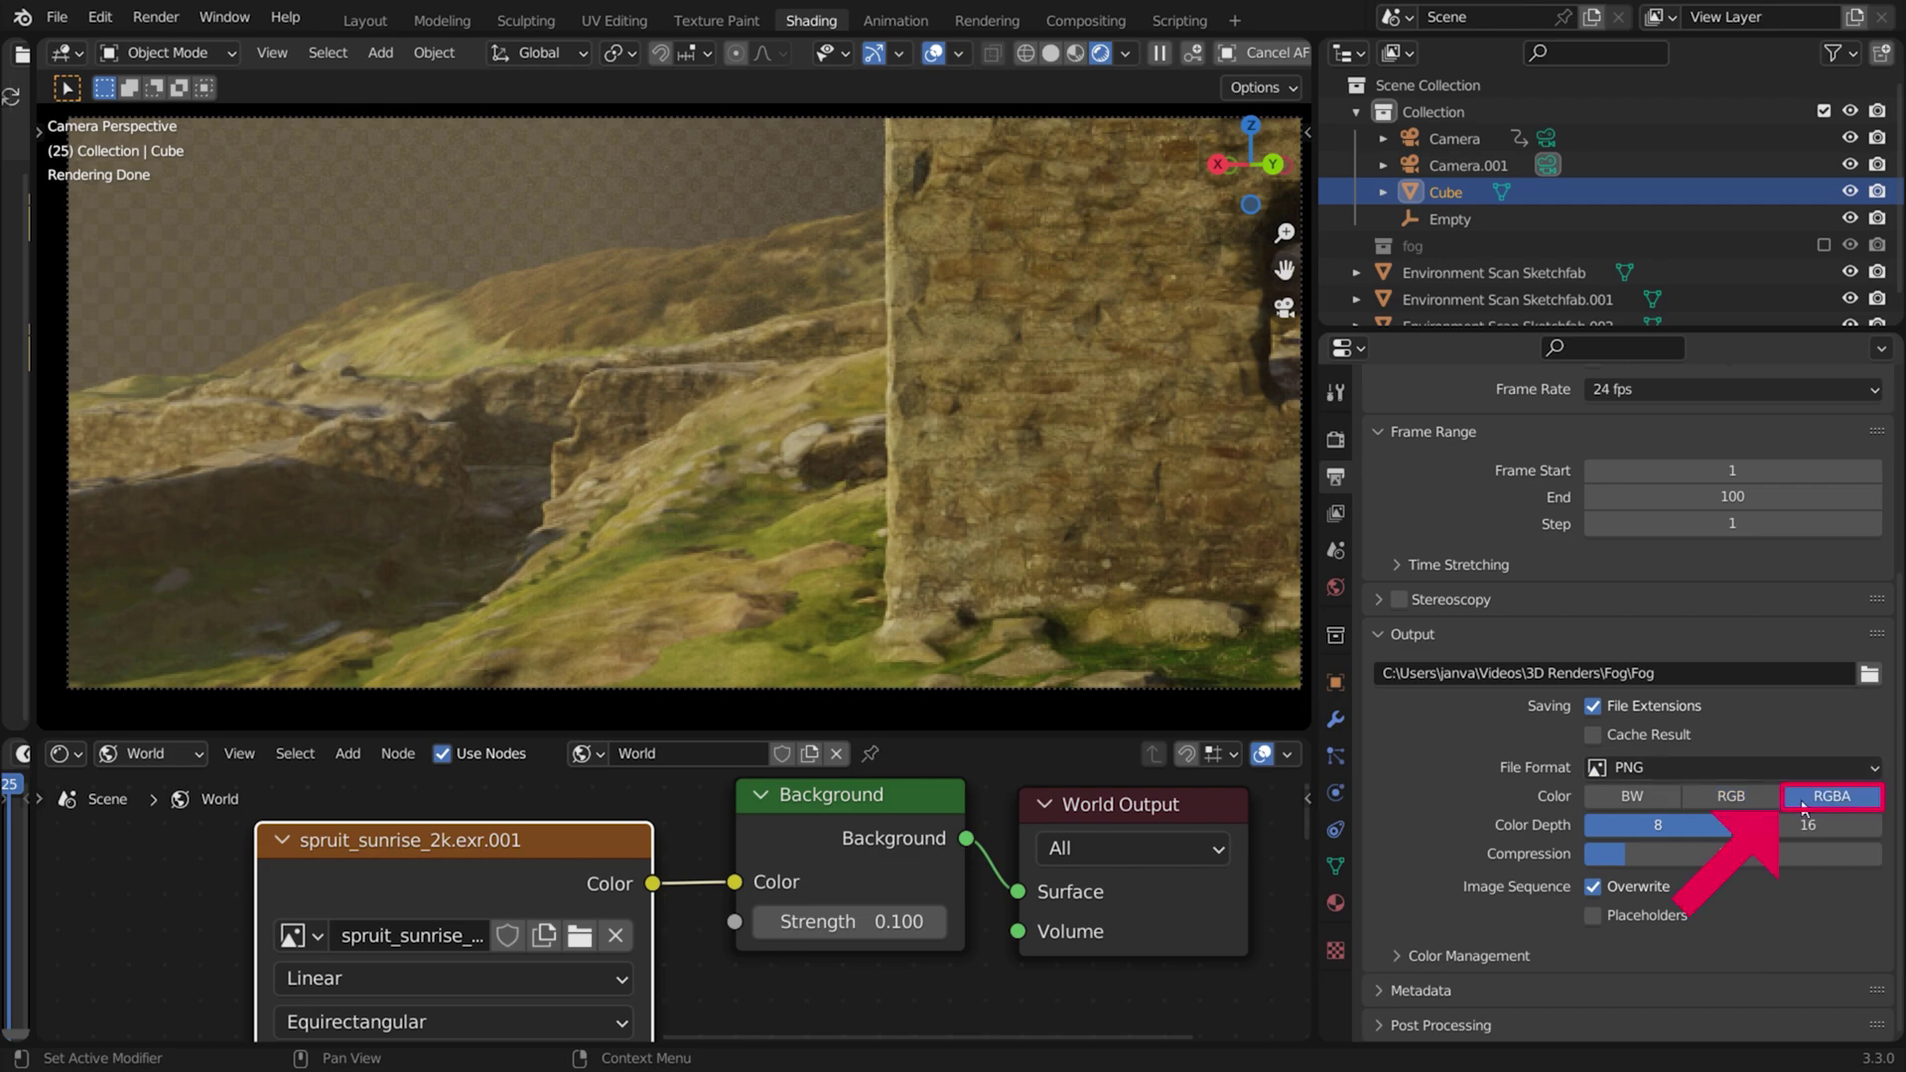
key("F12")
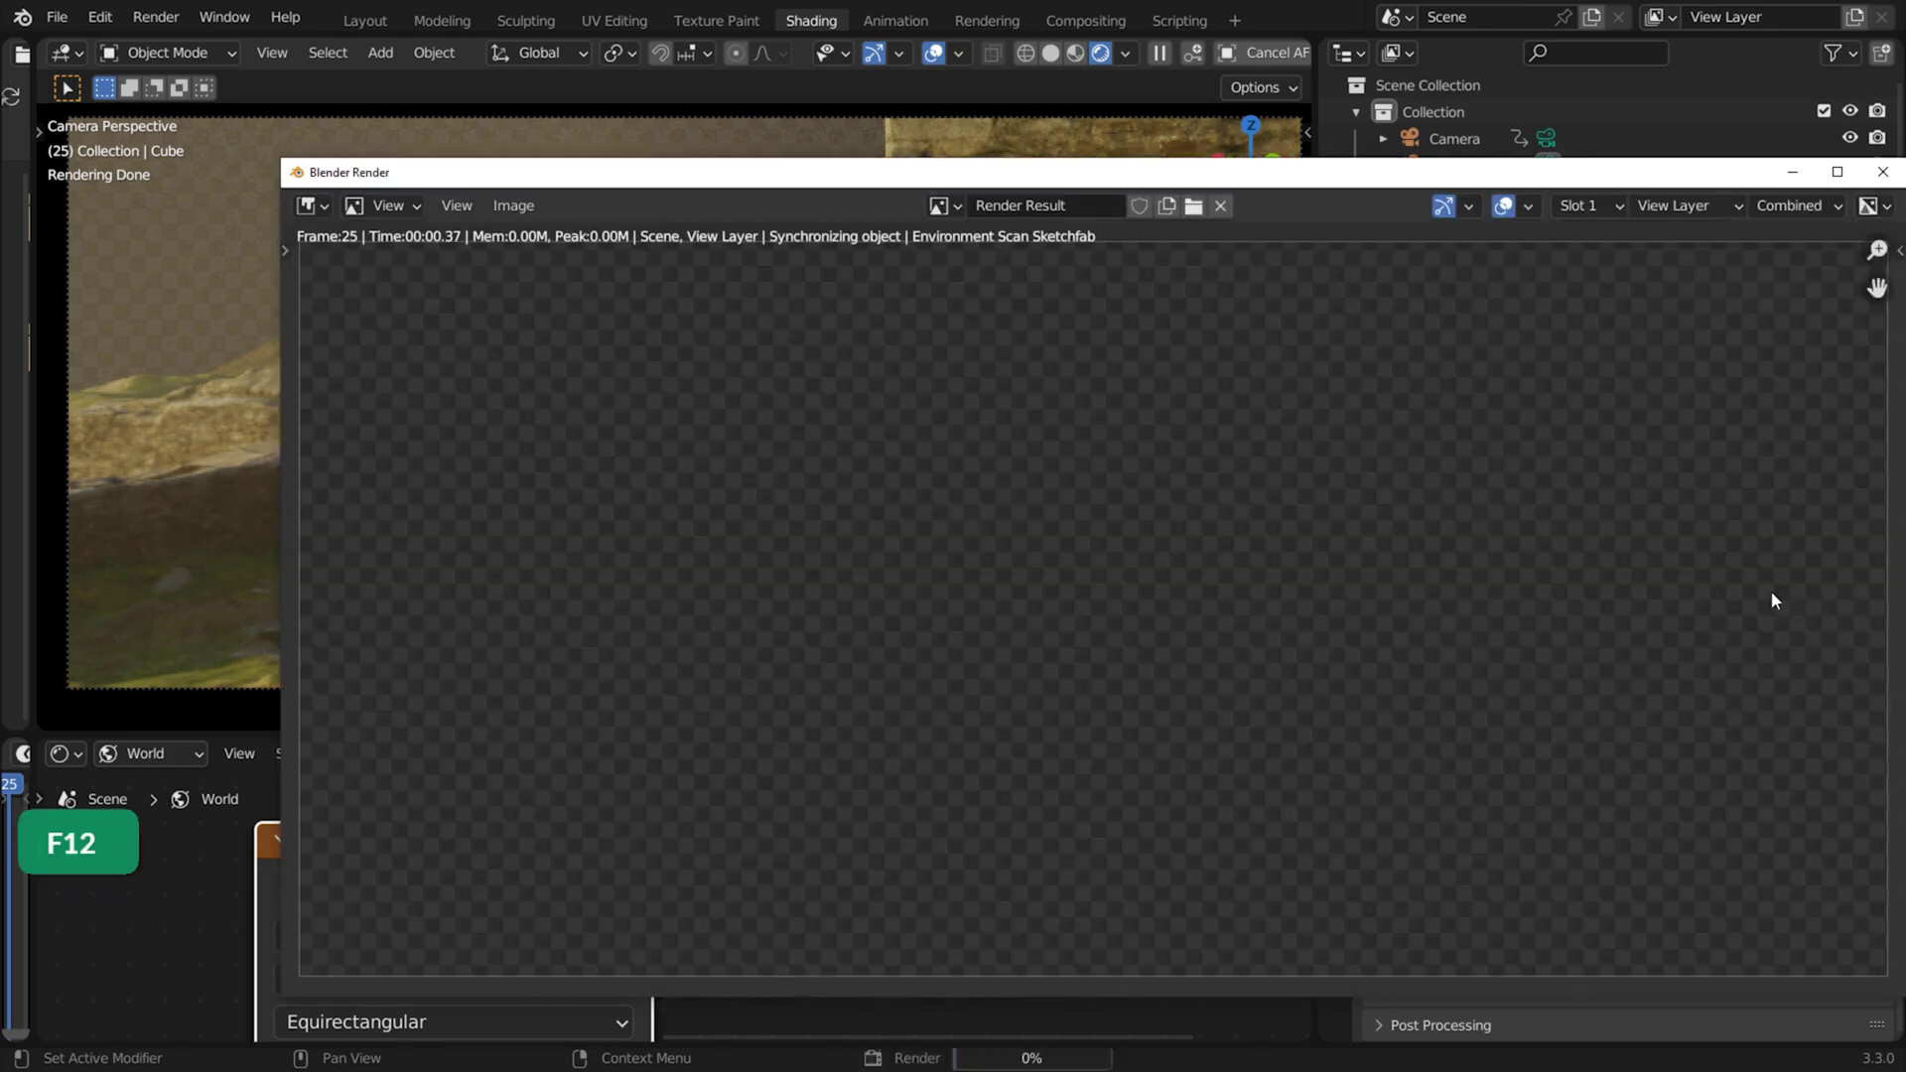
left_click_drag(1693, 181, 1524, 182)
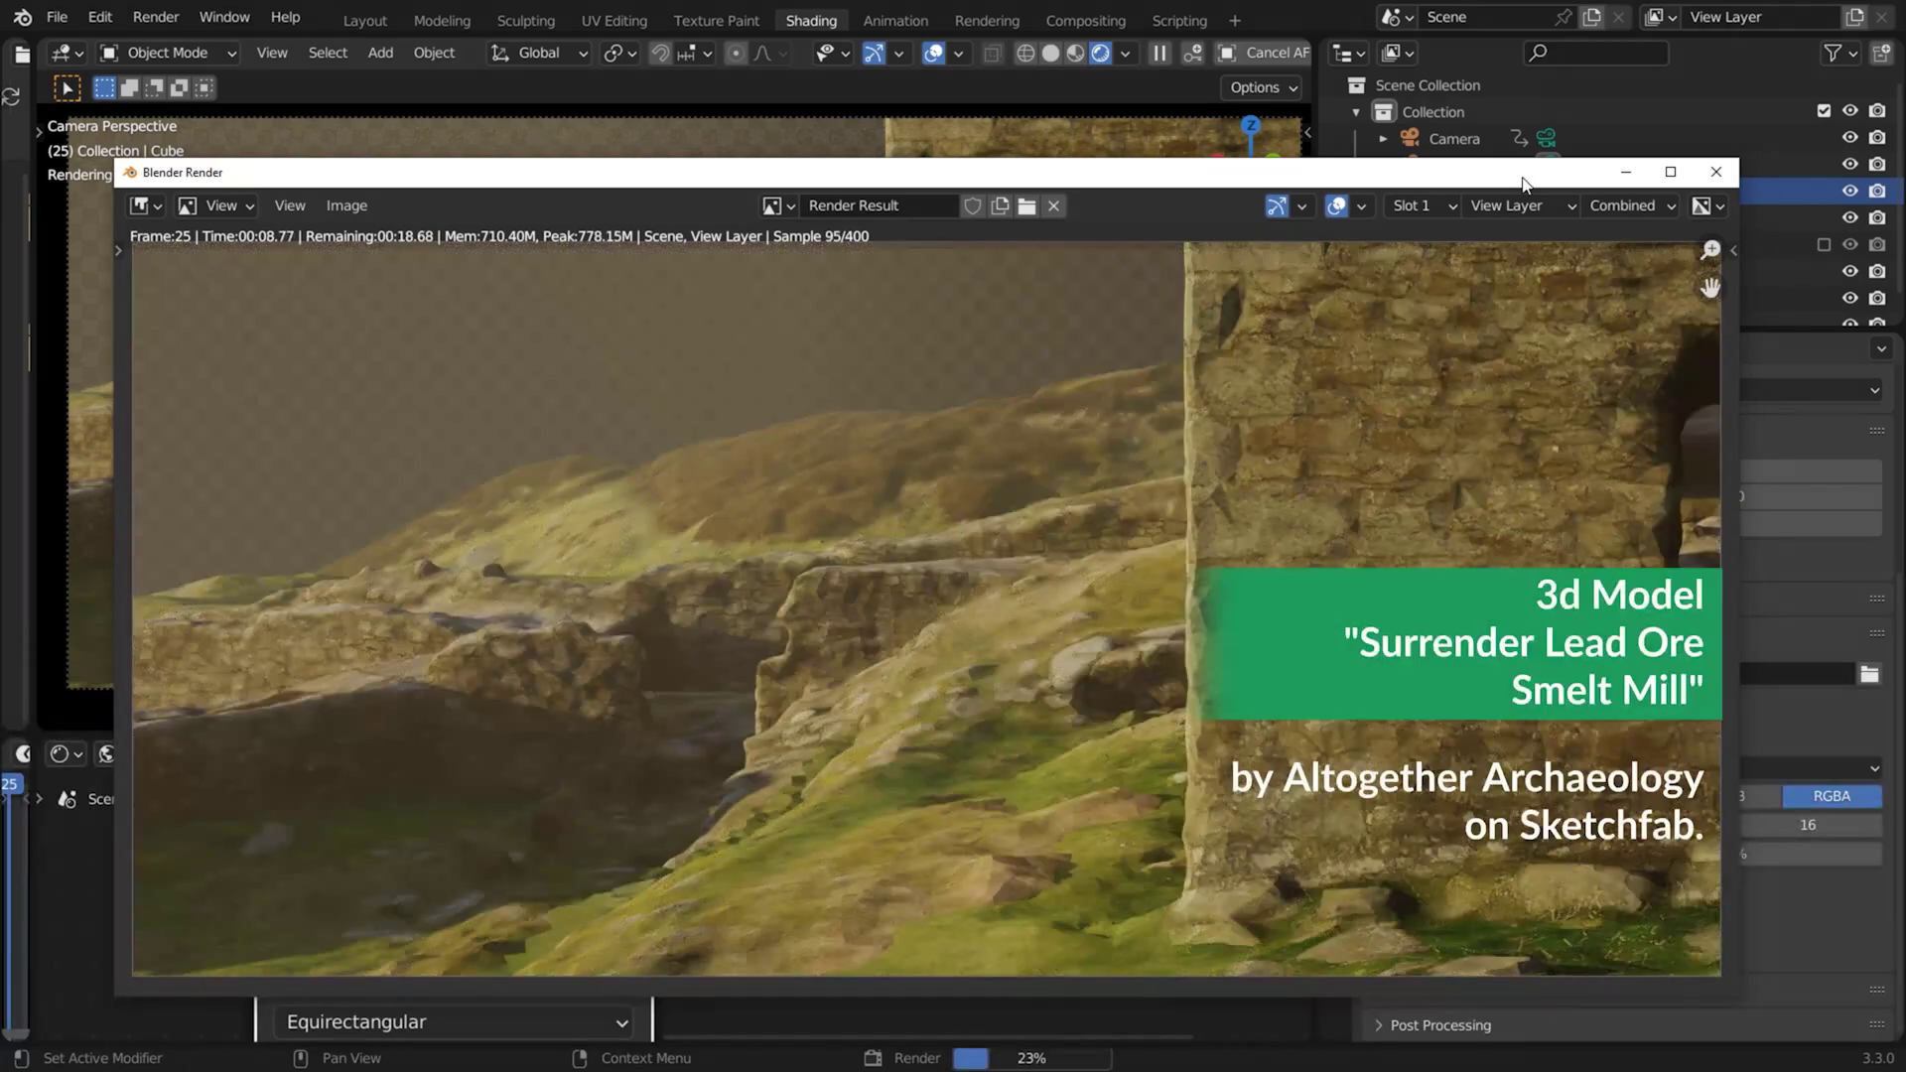